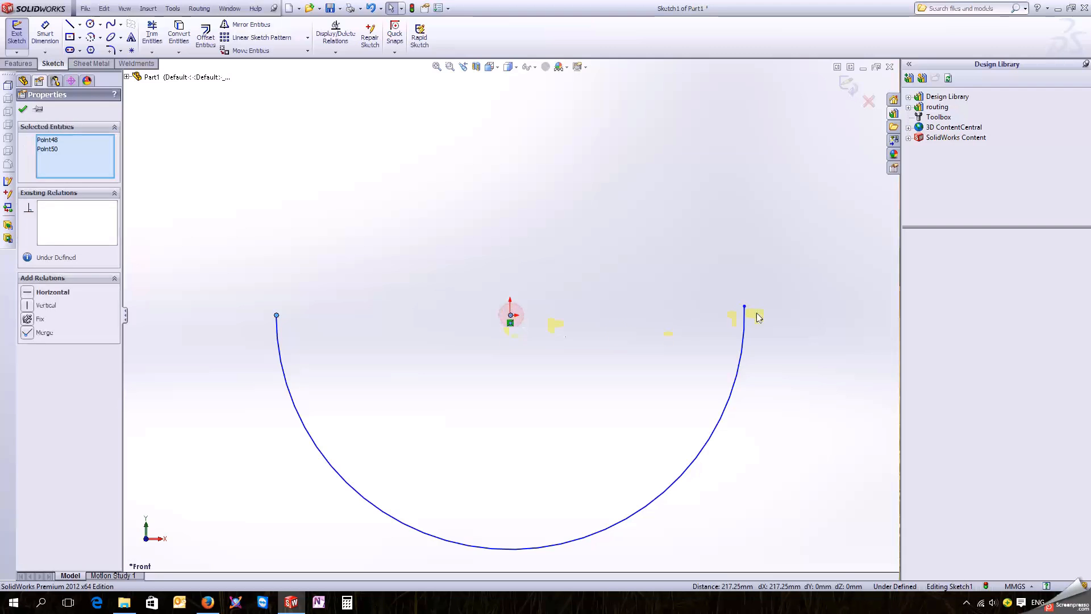
Step: Add a horizontal relation aligning both arc endpoints with the origin
left_click(745, 307, "ctrl")
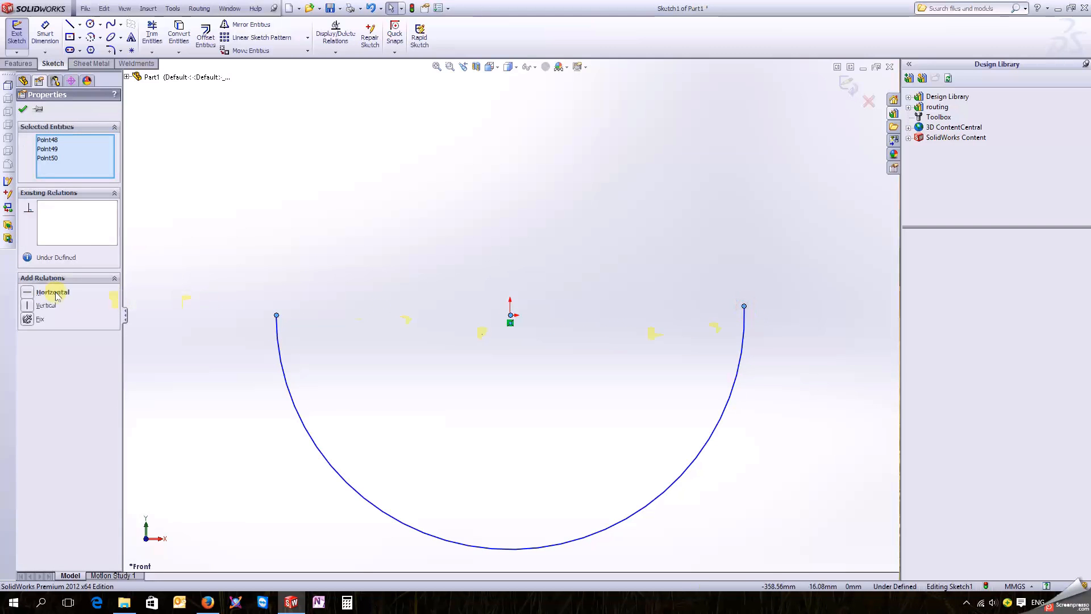
left_click(28, 293)
left_click(407, 382)
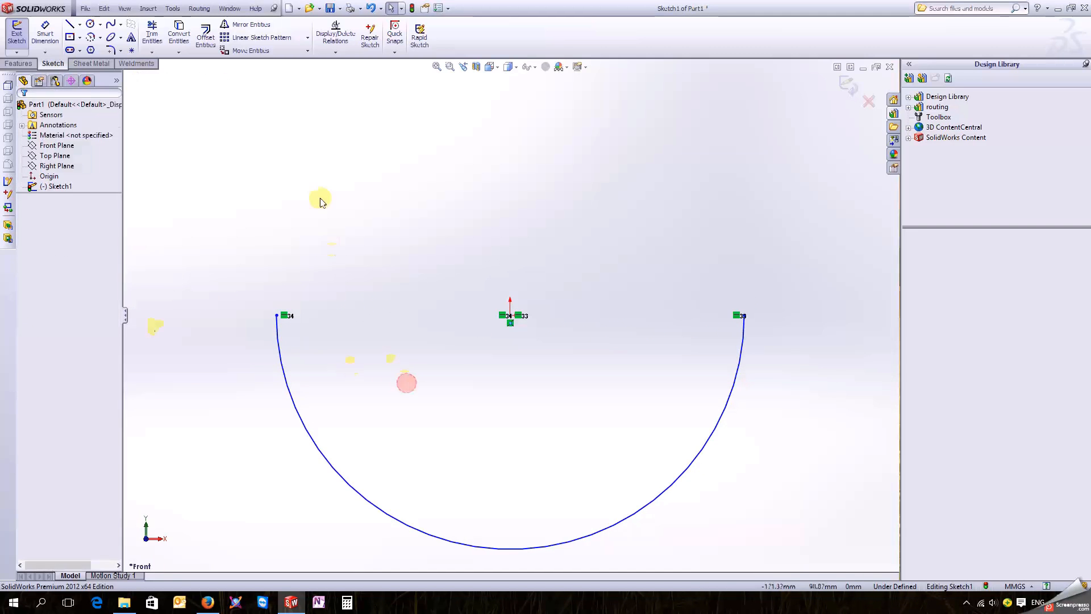
Step: Dimension the arc with a radius of 100 mm
left_click(45, 35)
left_click(717, 429)
left_click(750, 460)
type("100")
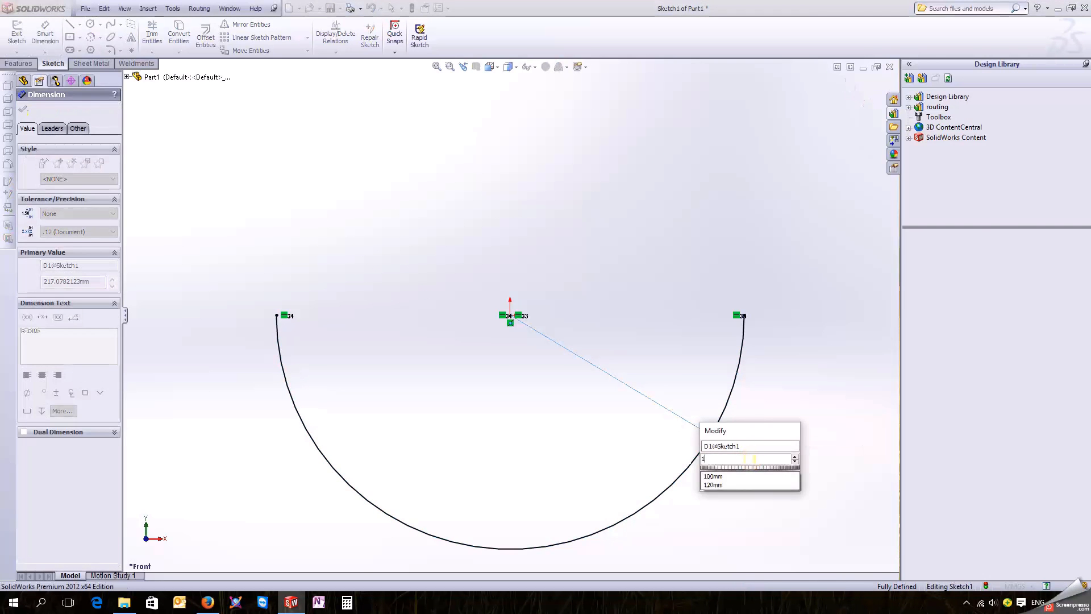
key("Return")
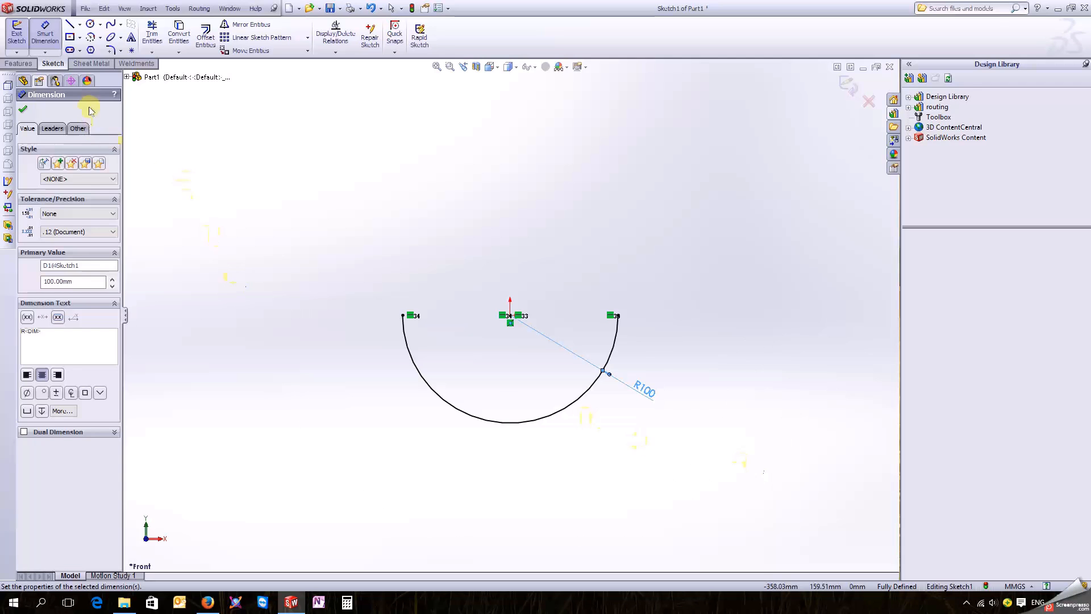
Step: Sketch a vertical line upward from the arc's left endpoint and dimension its length to 120 mm
left_click(70, 24)
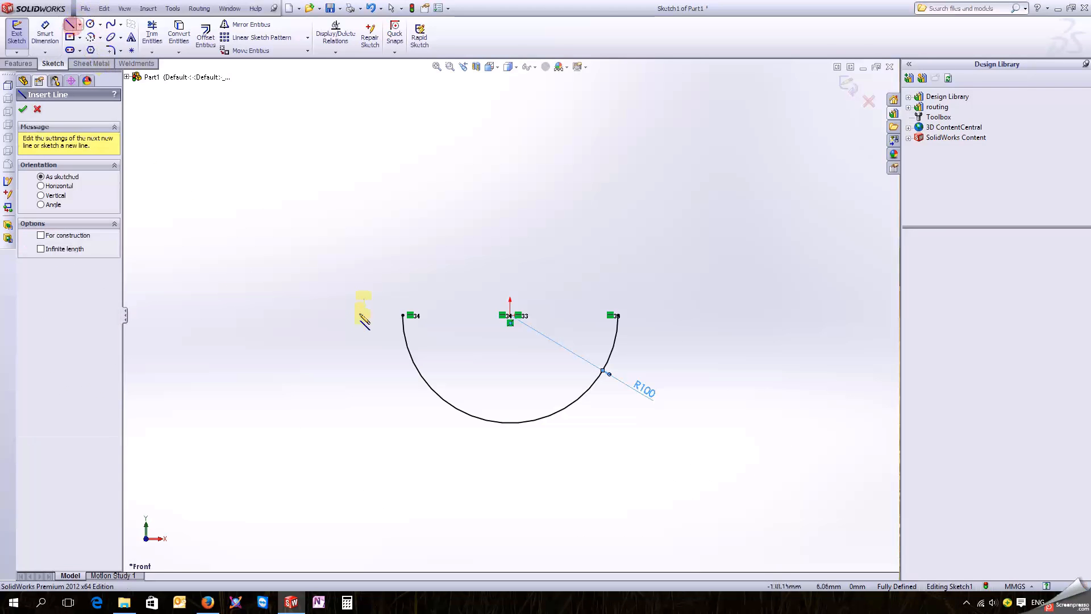
left_click(402, 315)
left_click(403, 193)
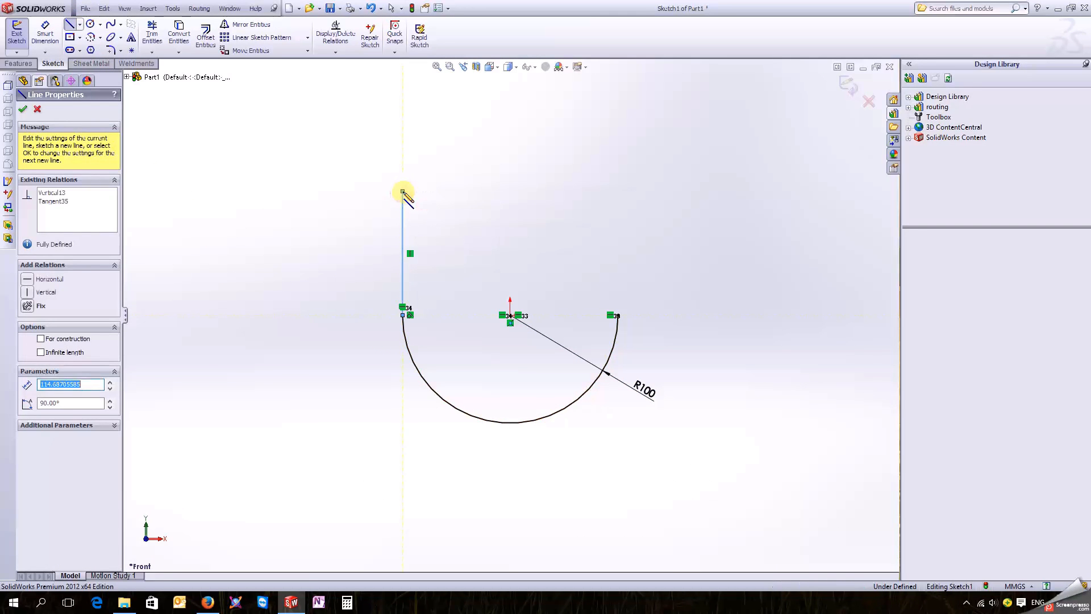
key("d")
left_click(403, 237)
left_click(378, 241)
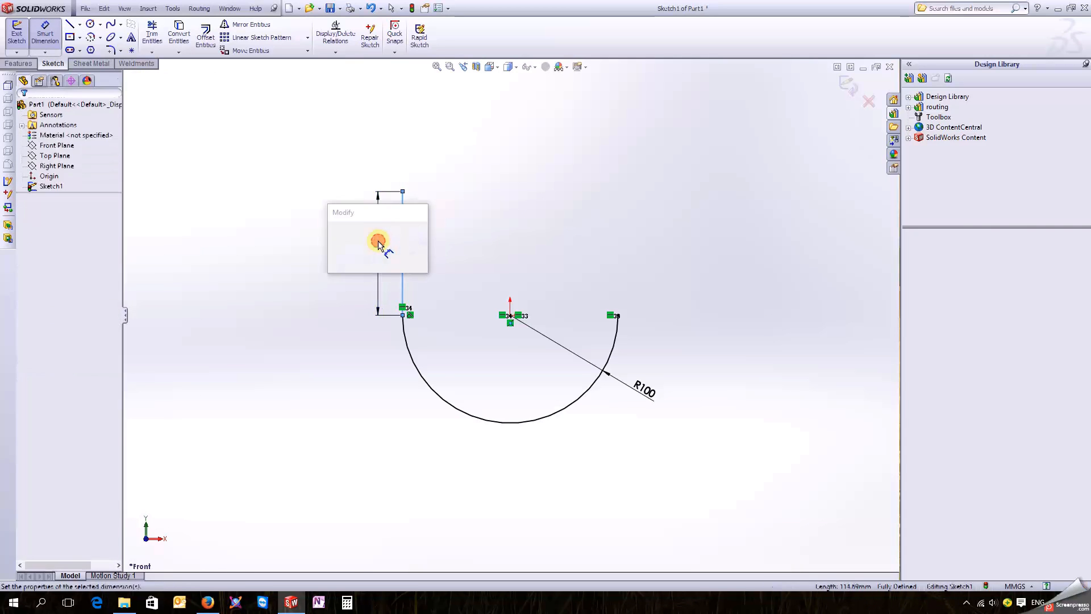
type("120")
key("Return")
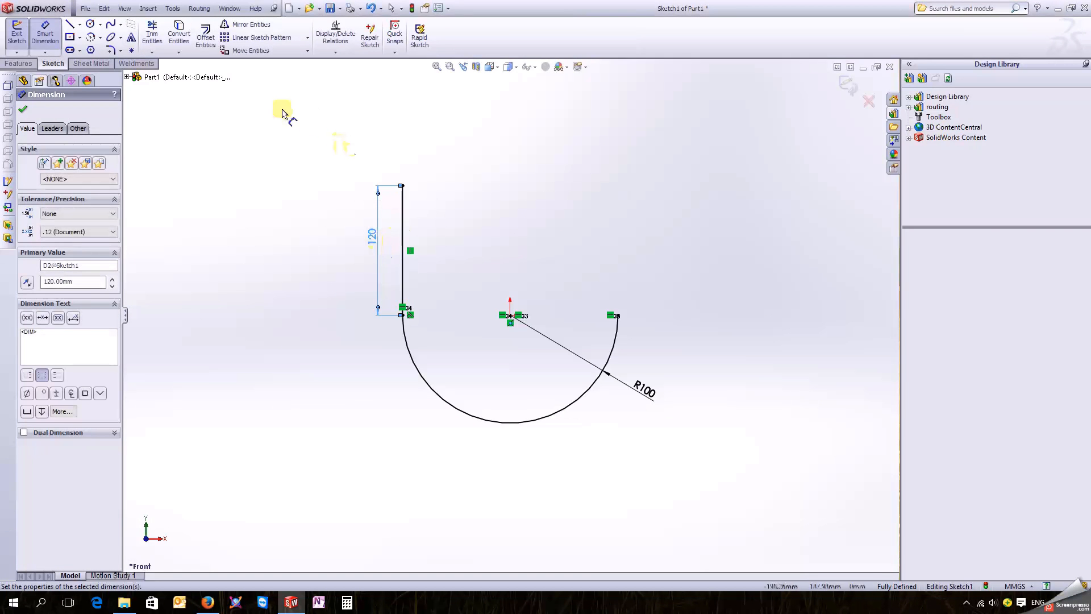
Step: Sketch a vertical line upward from the arc's right endpoint and align its upper endpoint horizontally with the left line's upper endpoint
left_click(72, 26)
left_click(617, 315)
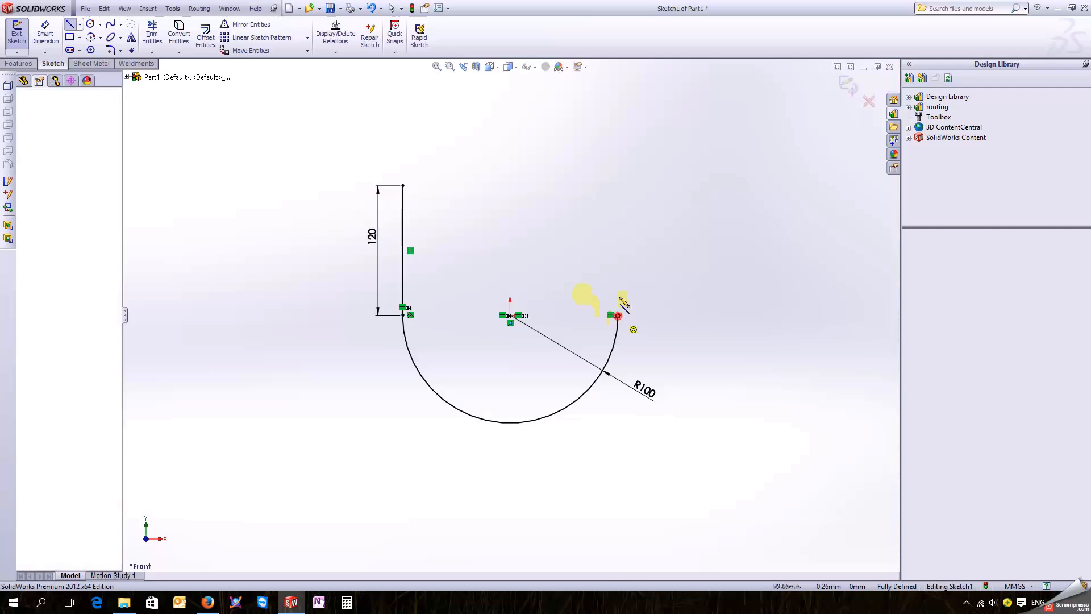
left_click(618, 185)
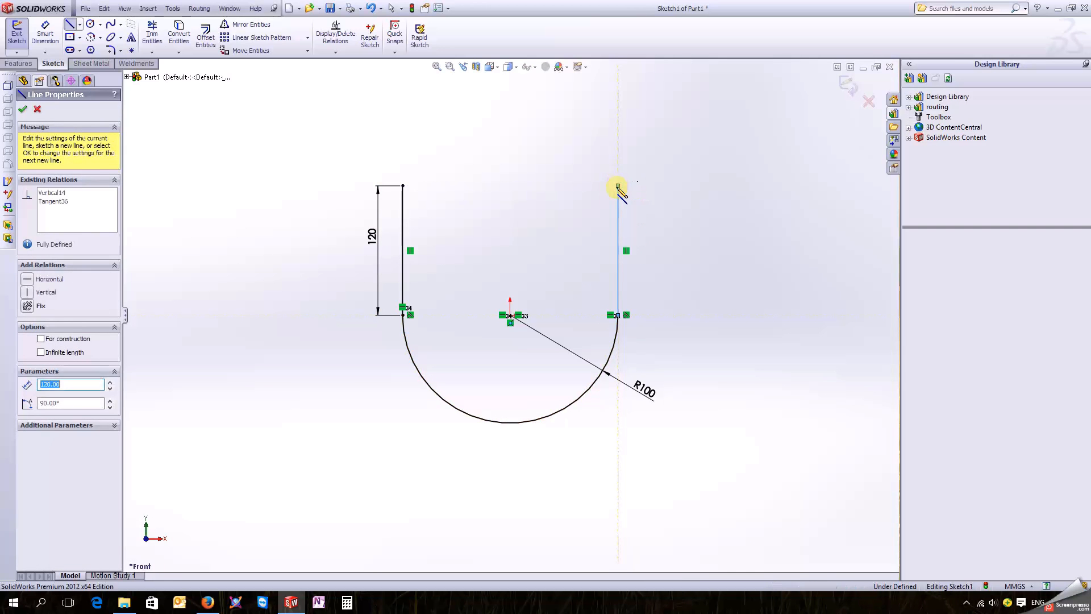
key("Escape")
left_click(619, 186)
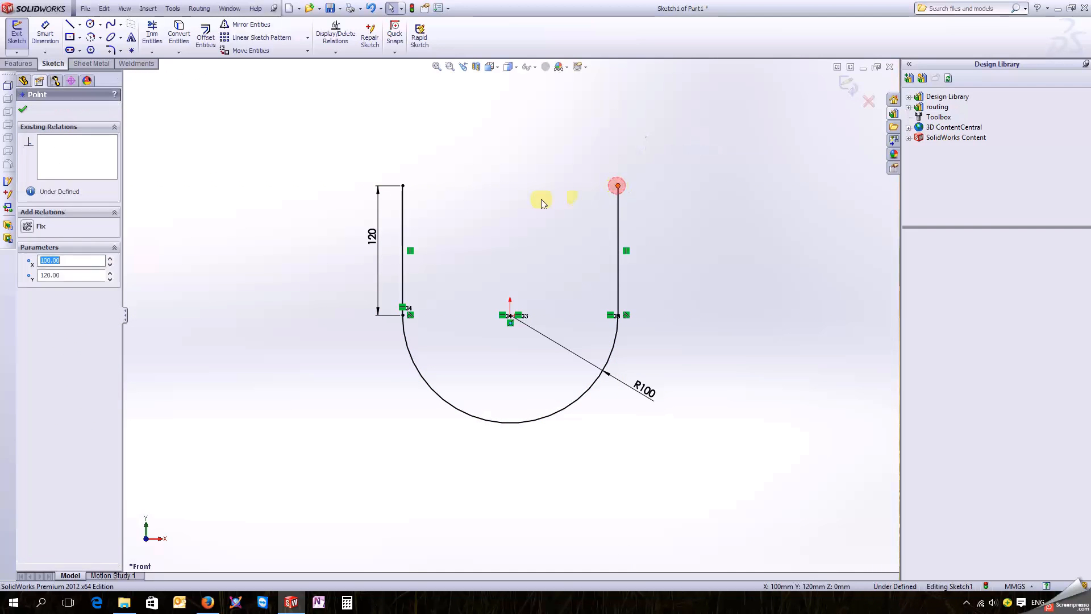
left_click(402, 186, "ctrl")
left_click(27, 291)
left_click(220, 268)
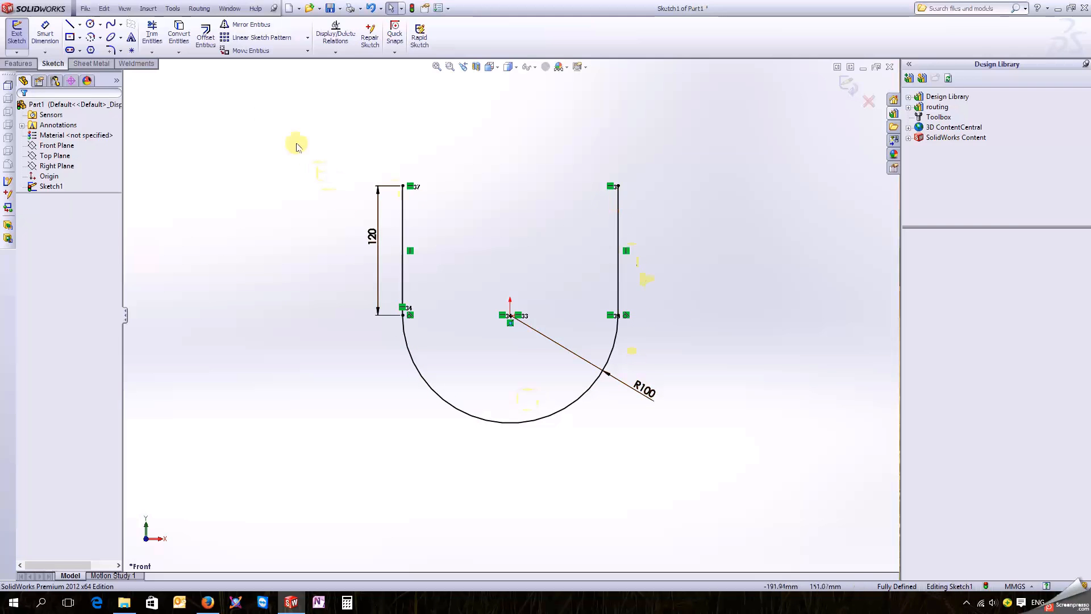
Step: Offset the U-shaped chain of two lines and arc outward by 12.50 mm
left_click(206, 36)
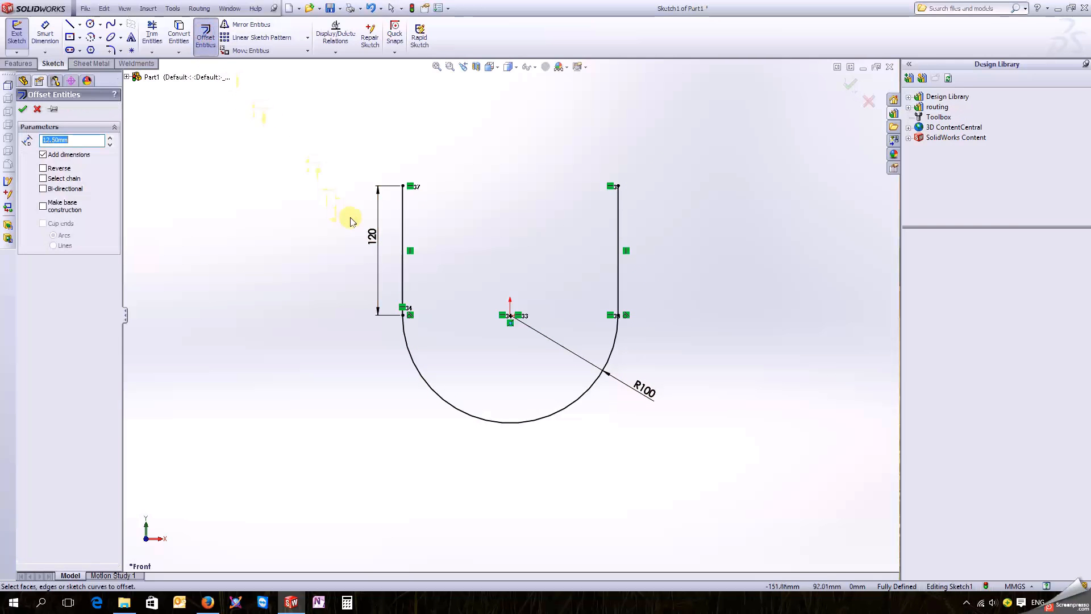
left_click(402, 250)
left_click(410, 352)
left_click(619, 286)
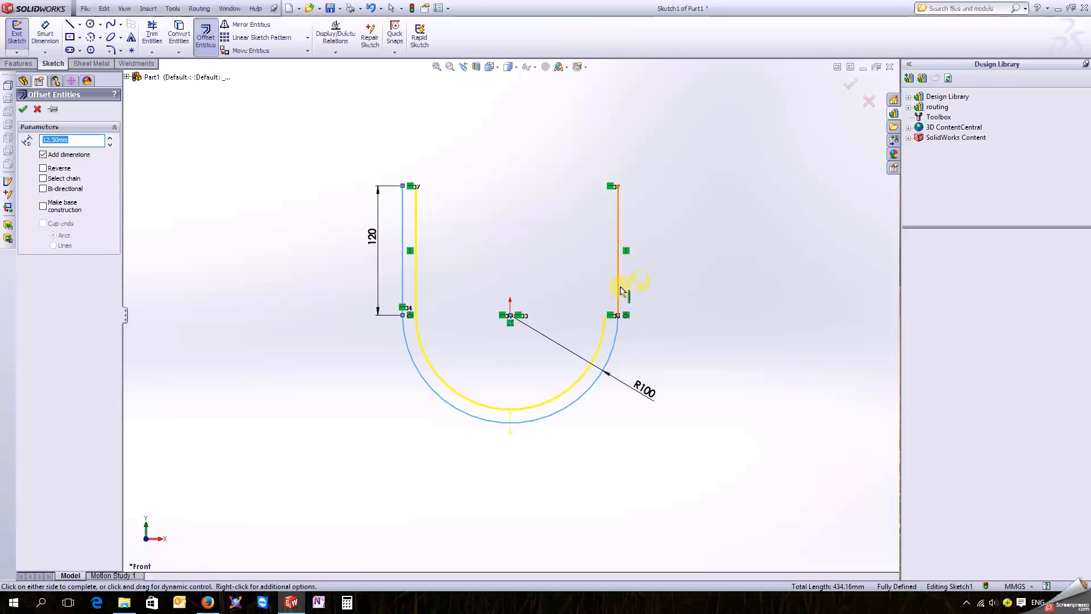
left_click(43, 169)
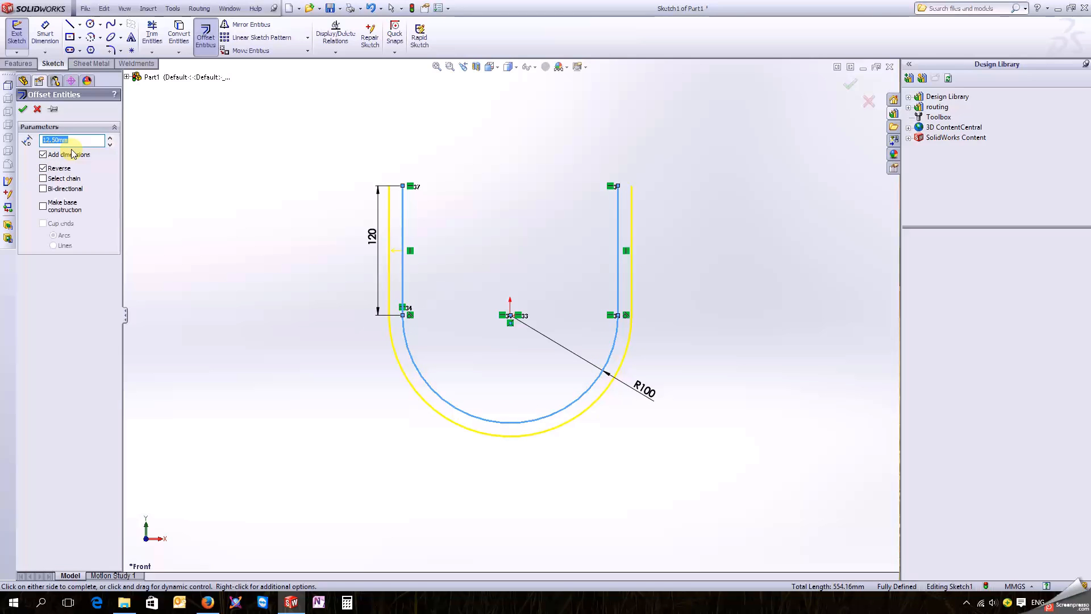
key("Return")
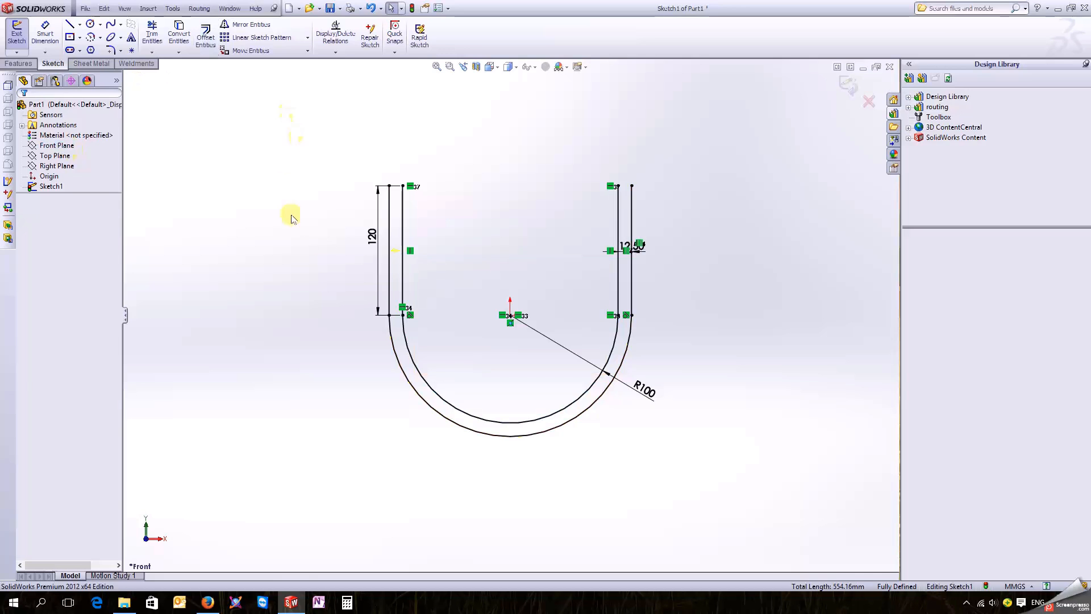
Step: Offset the newly created outer U-shaped chain outward by another 12.50 mm
left_click(389, 277)
left_click(385, 347)
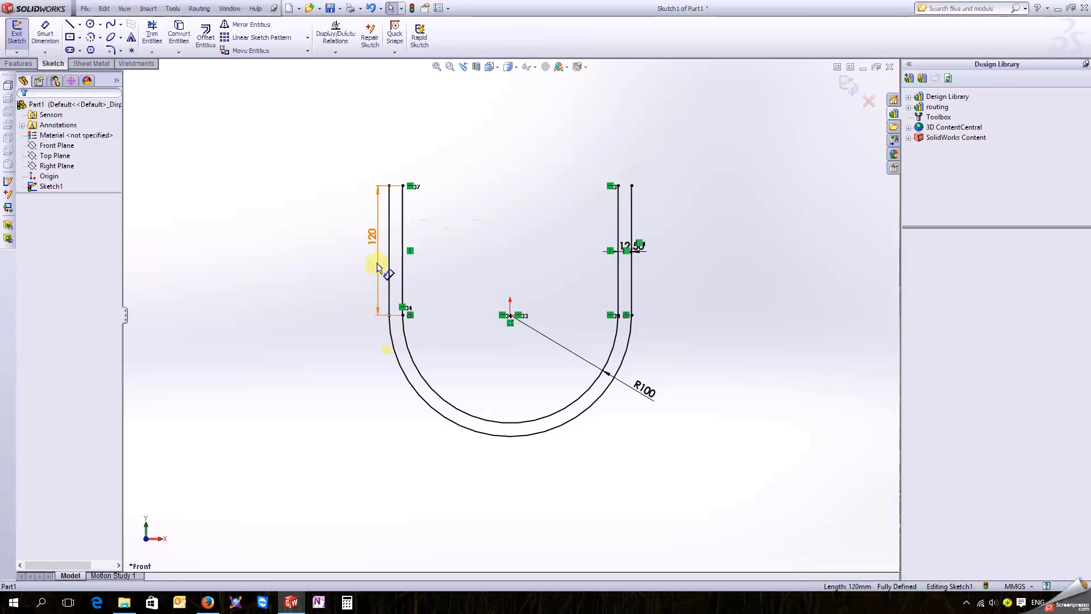
left_click(386, 266)
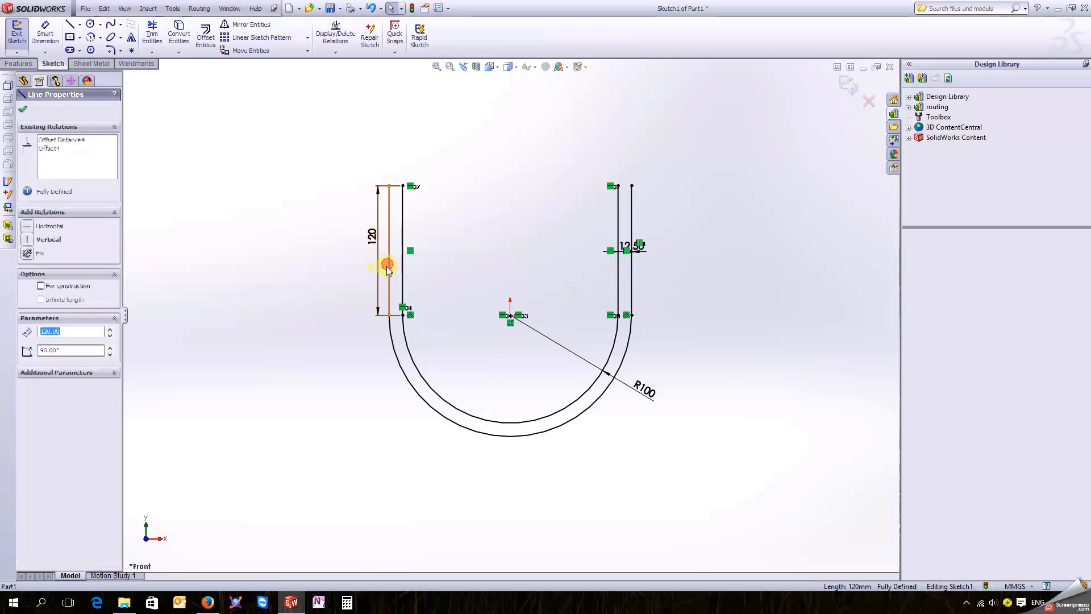
left_click(398, 365, "ctrl")
left_click(632, 302, "ctrl")
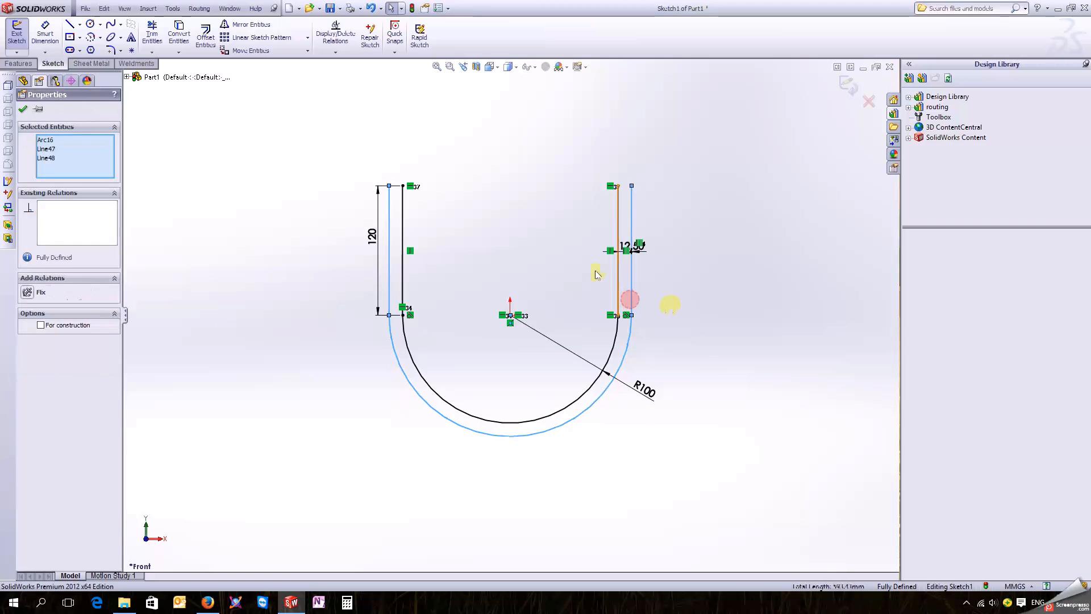
left_click(206, 35)
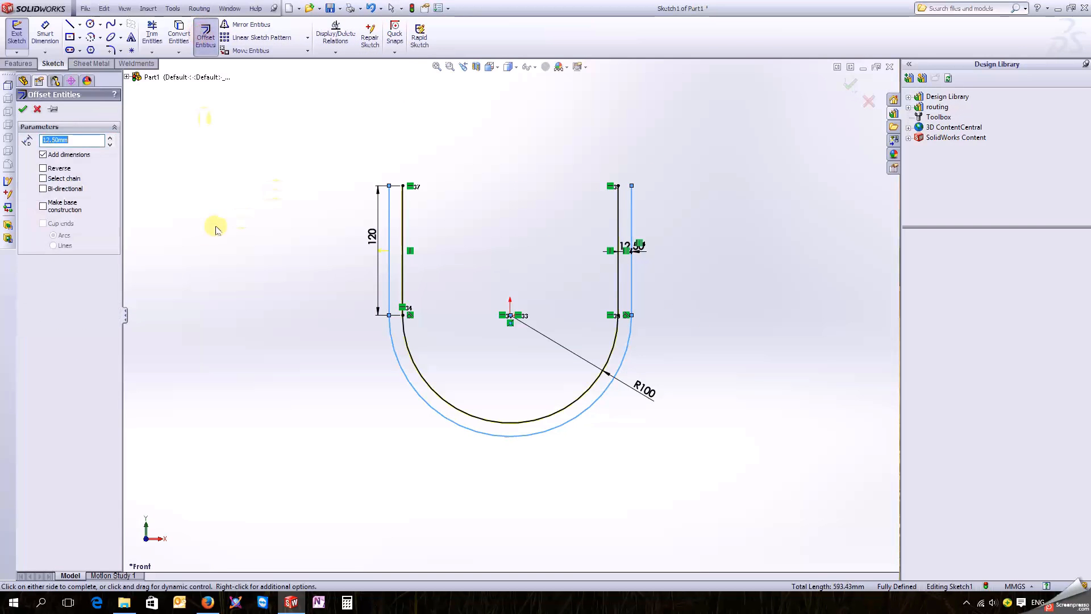
left_click(181, 236)
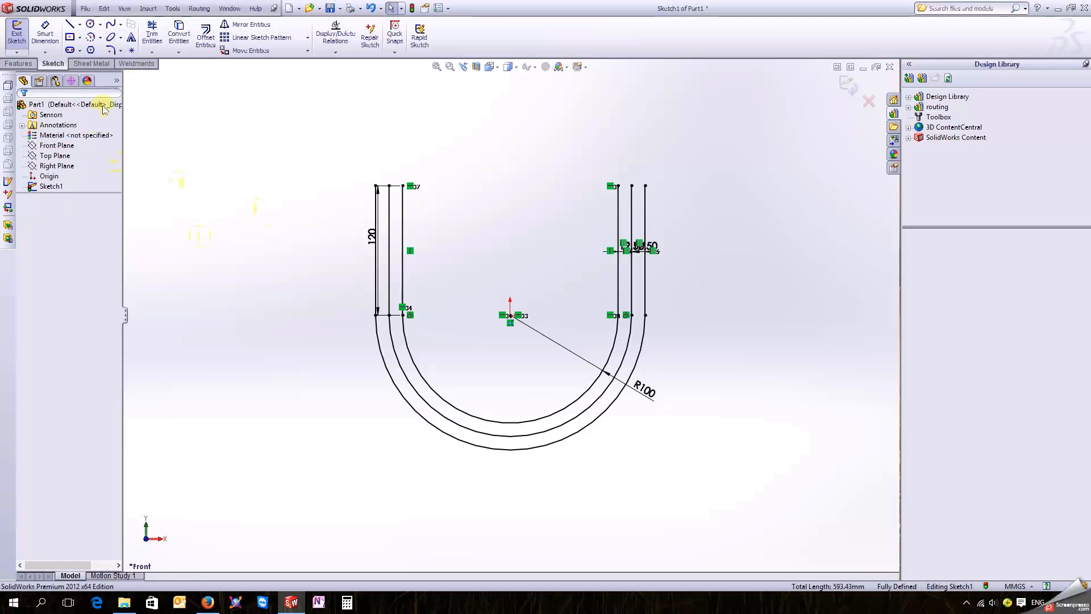
Step: Close both open ends of the U profile with short horizontal lines joining the innermost and outermost legs
left_click(69, 24)
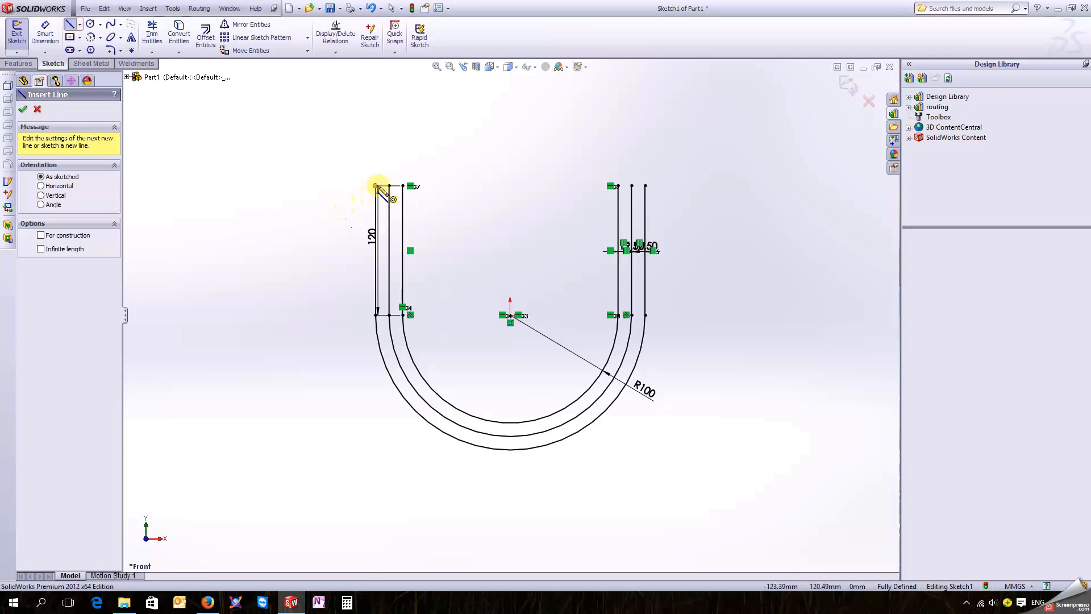
left_click(402, 186)
left_click(402, 186)
left_click(618, 186)
left_click(645, 186)
key("Escape")
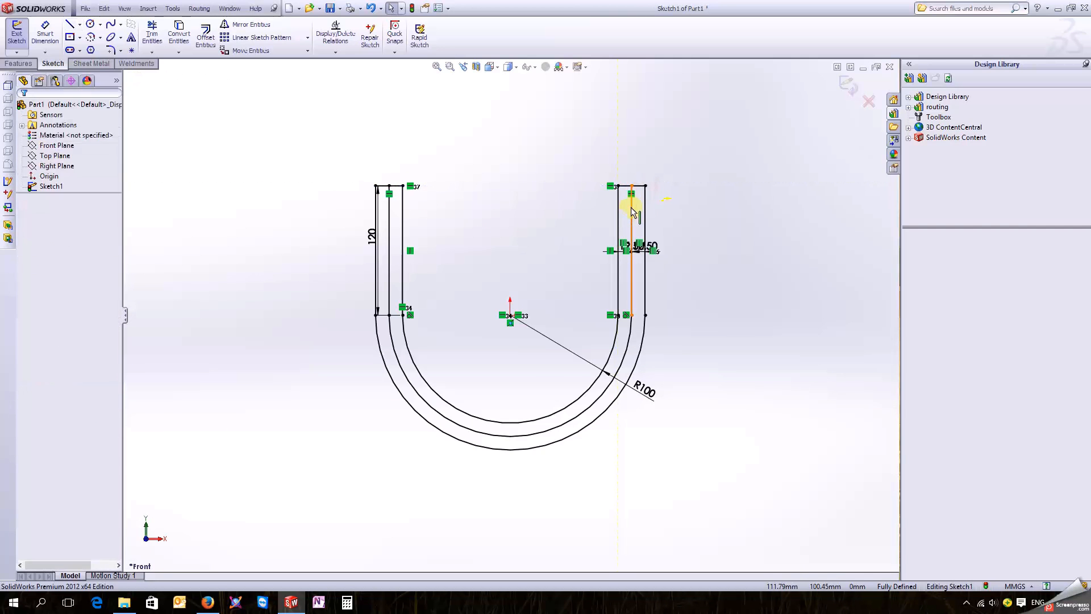
Step: Convert the middle U-shaped chain of two lines and arc to construction geometry
left_click(630, 207)
left_click(597, 397, "ctrl")
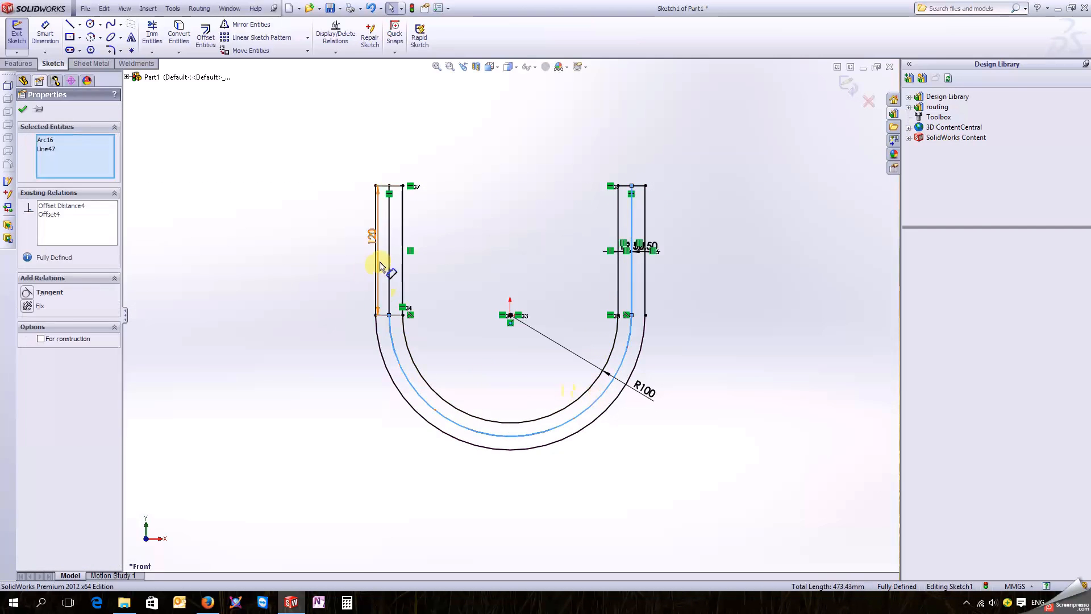
left_click(390, 274, "ctrl")
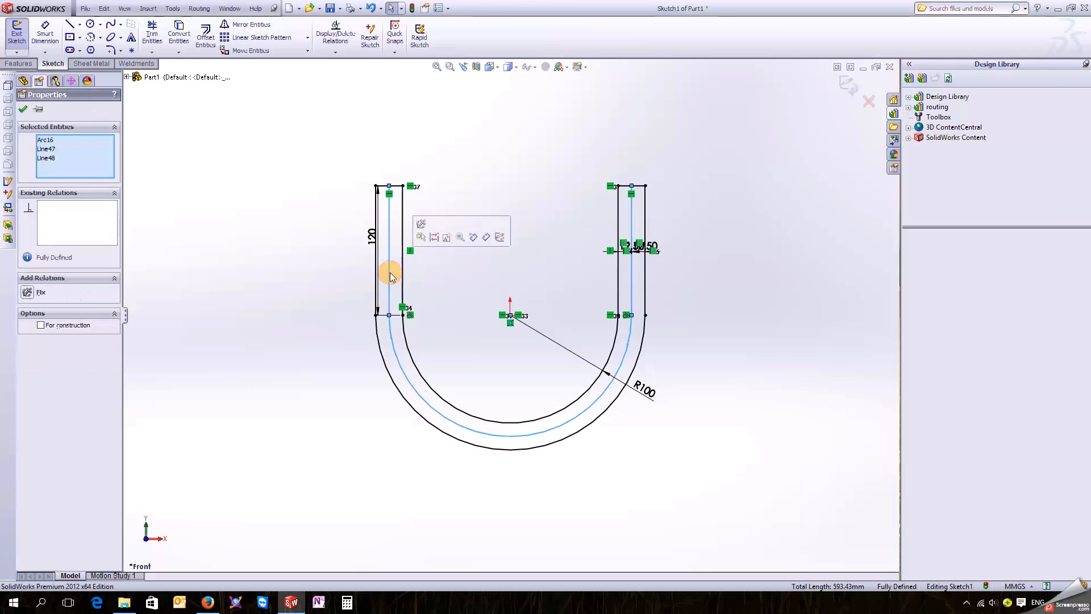
left_click(447, 243)
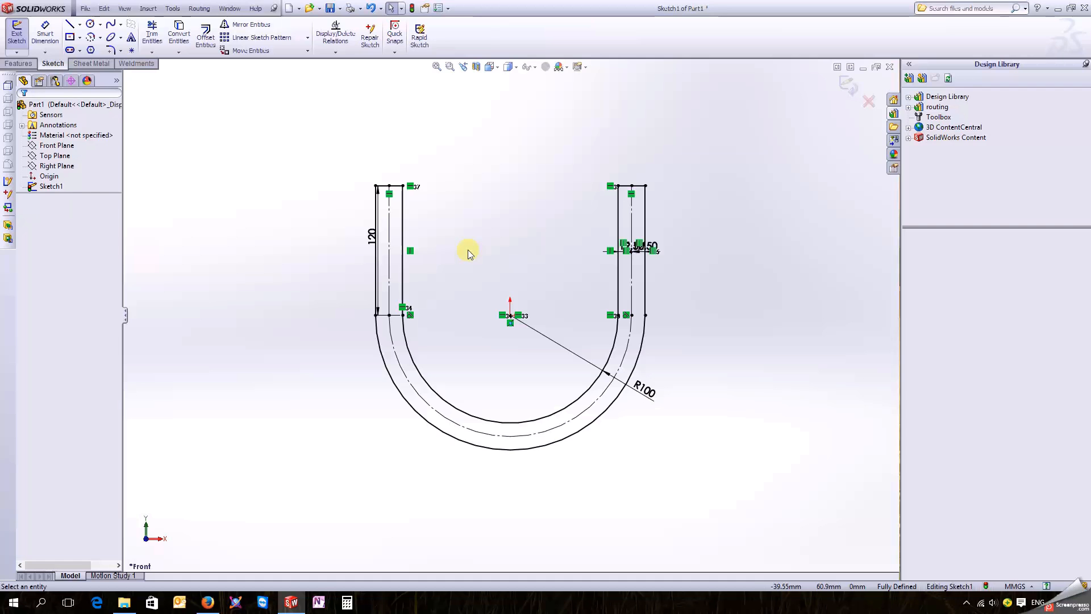
left_click(379, 272)
left_click(335, 273)
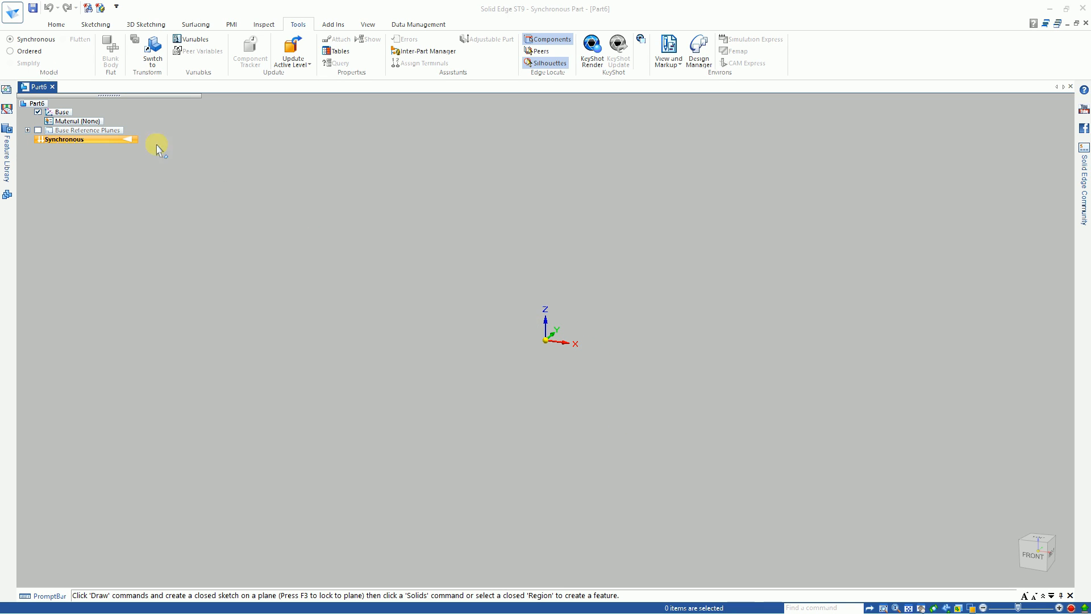
Step: Switch to the empty Solid Edge part, change it to ordered modeling and start the Sketch command
left_click(26, 54)
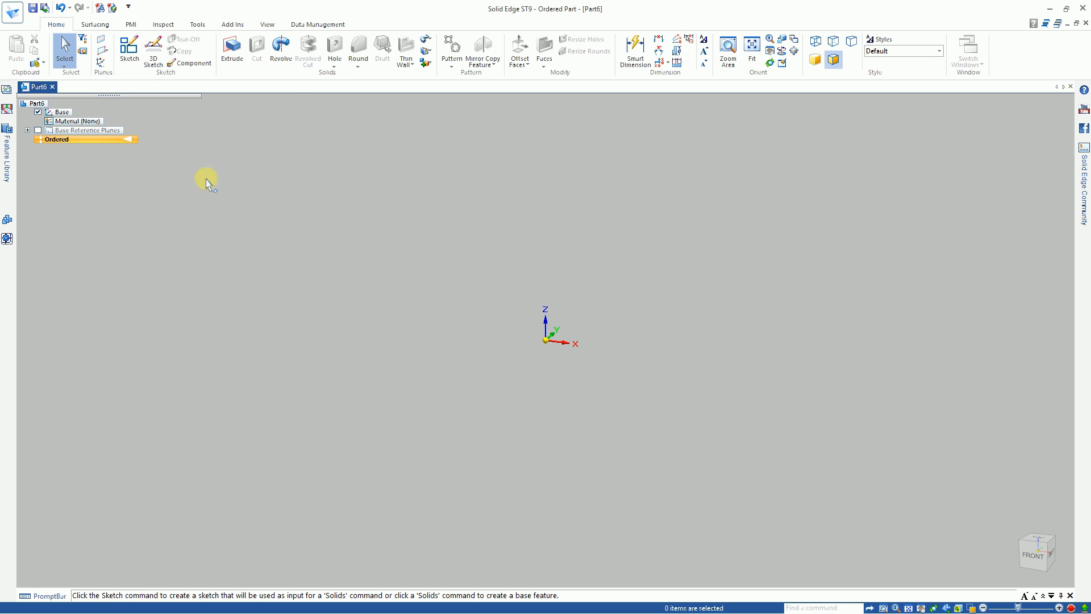
left_click(129, 50)
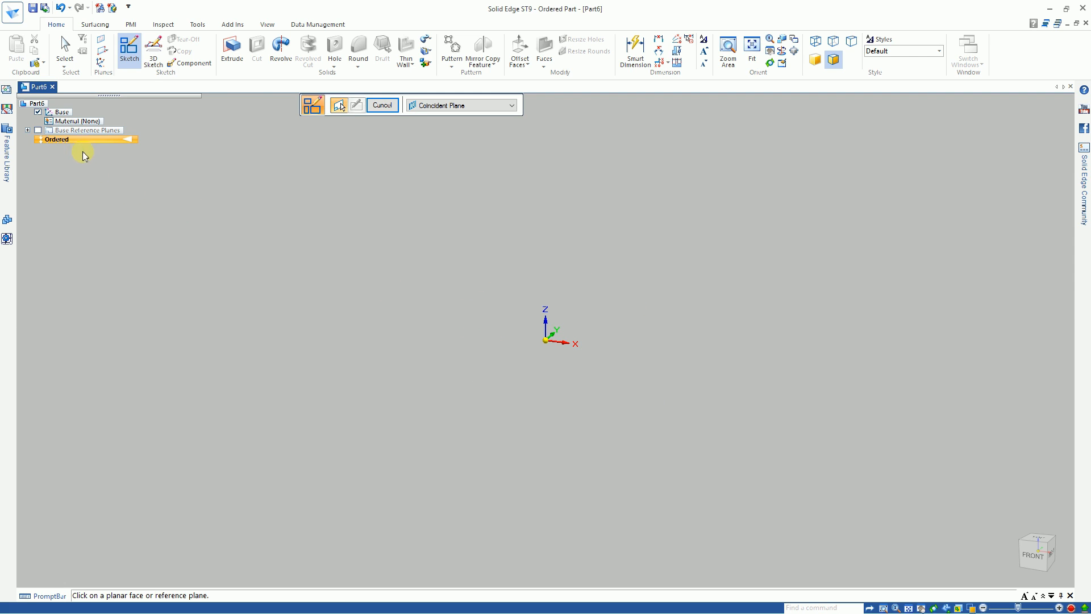
Step: Toggle the visibility of the base reference planes, including Right (yz) and Front (xz) individually, and leave all of them hidden
left_click(38, 112)
left_click(38, 112)
left_click(38, 130)
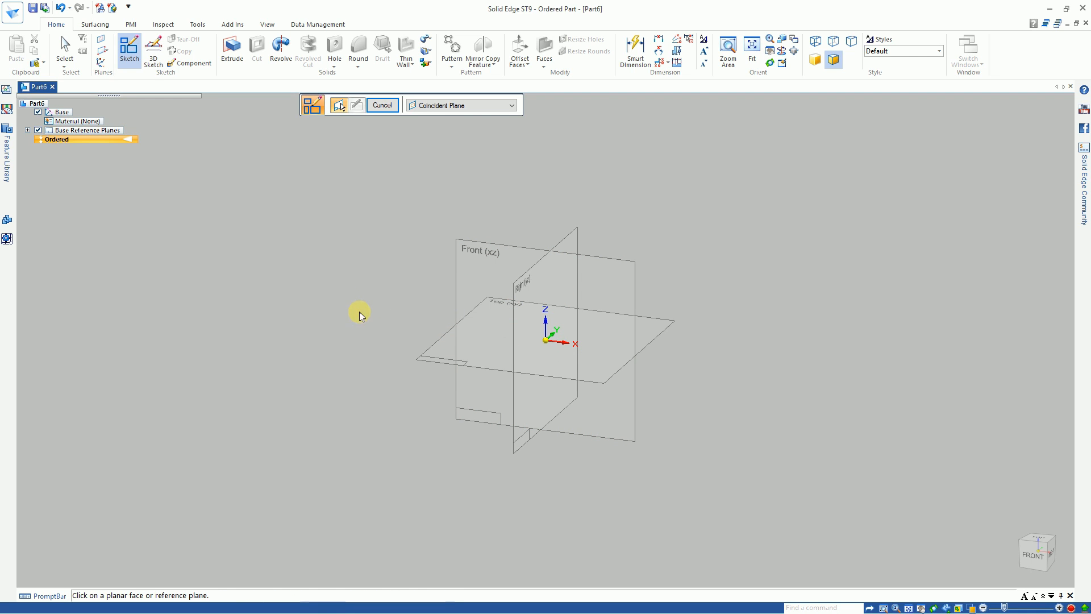
left_click(28, 131)
left_click(51, 148)
left_click(51, 157)
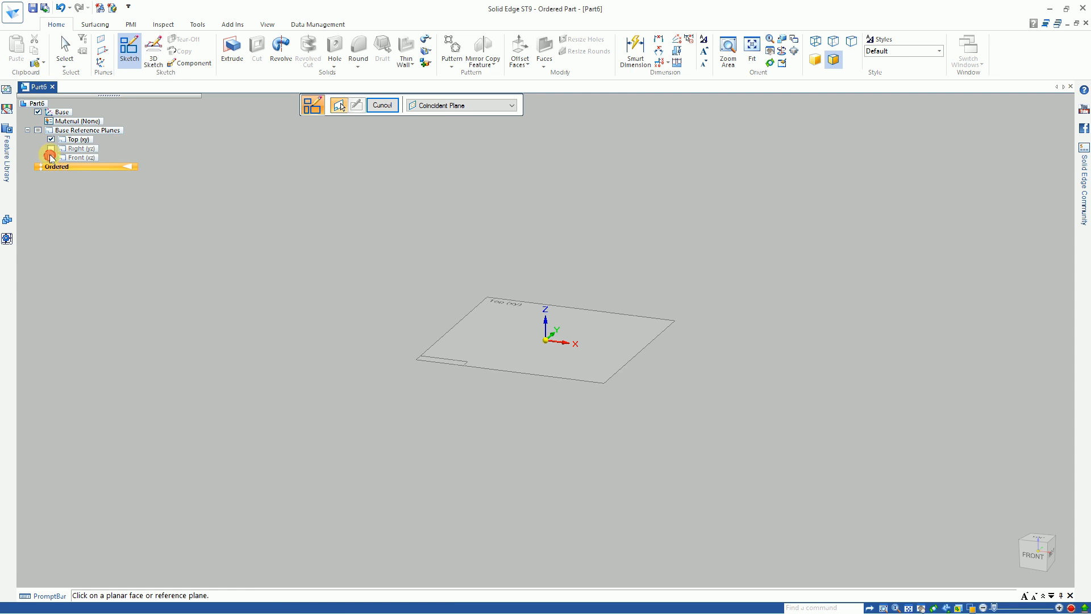
left_click(50, 148)
left_click(51, 158)
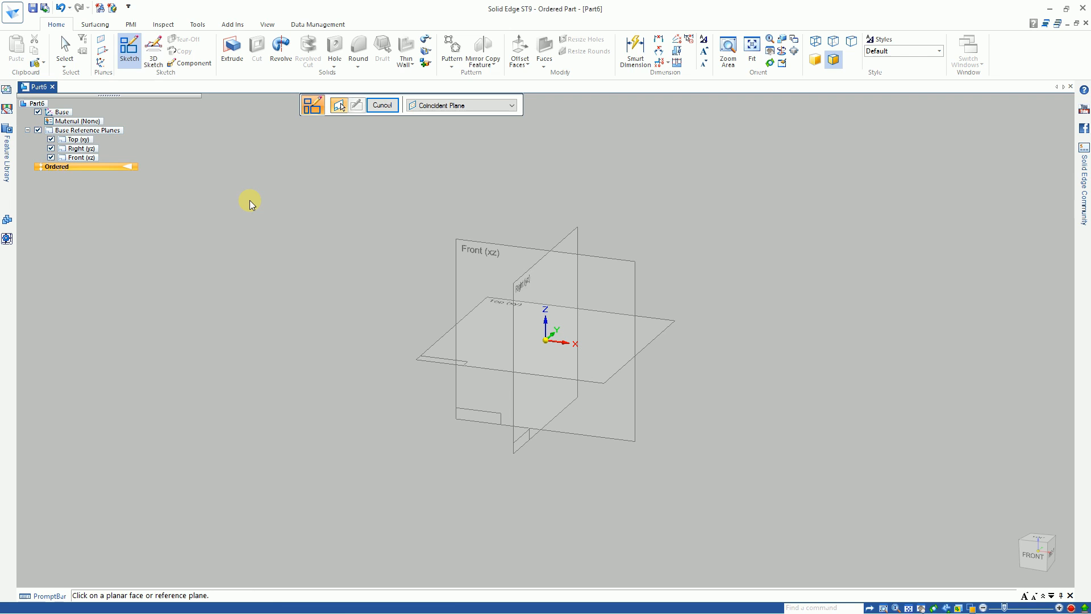
left_click(38, 130)
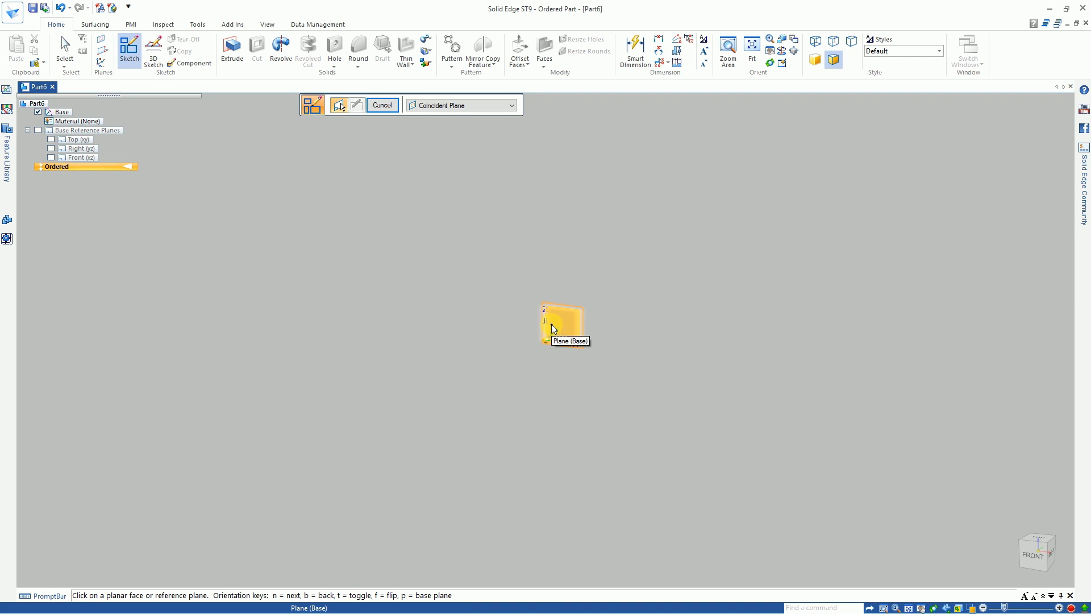
Step: Open a new sketch on the front (xz) base plane of the coordinate system
right_click(551, 325)
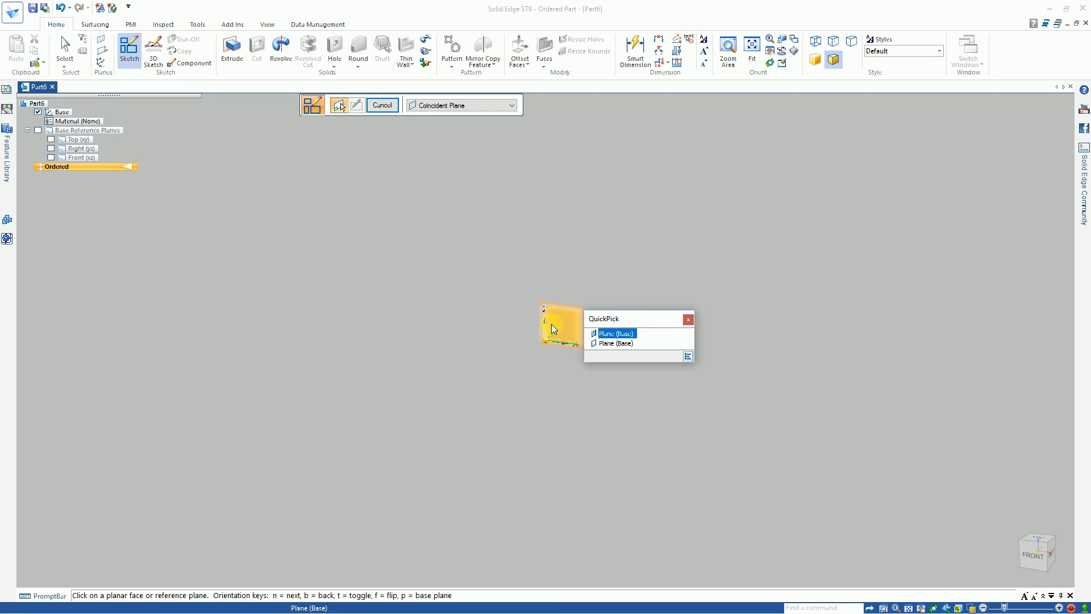
left_click(614, 336)
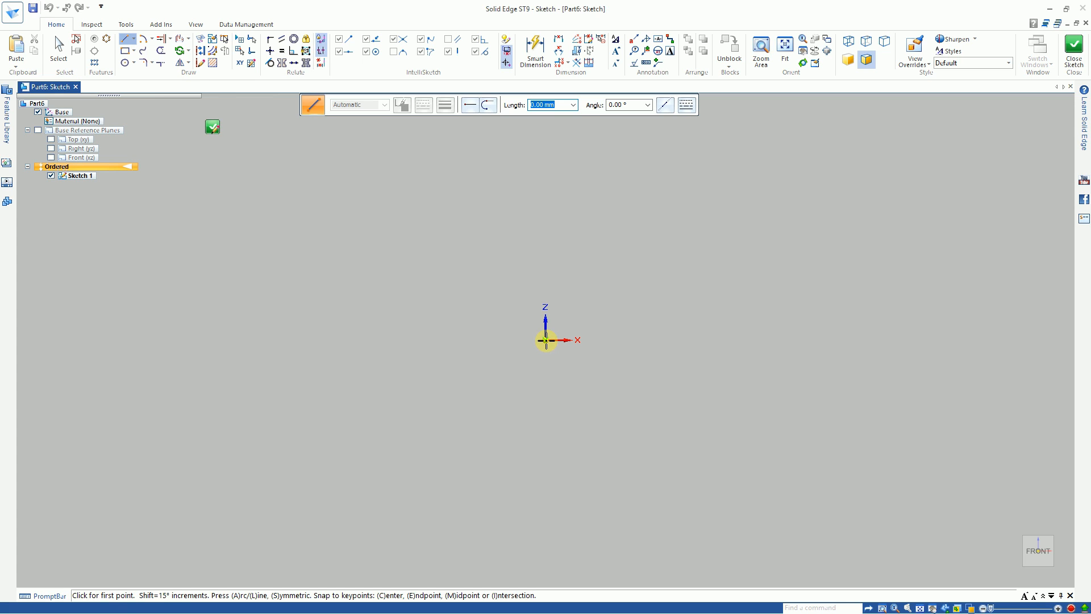
left_click(546, 341)
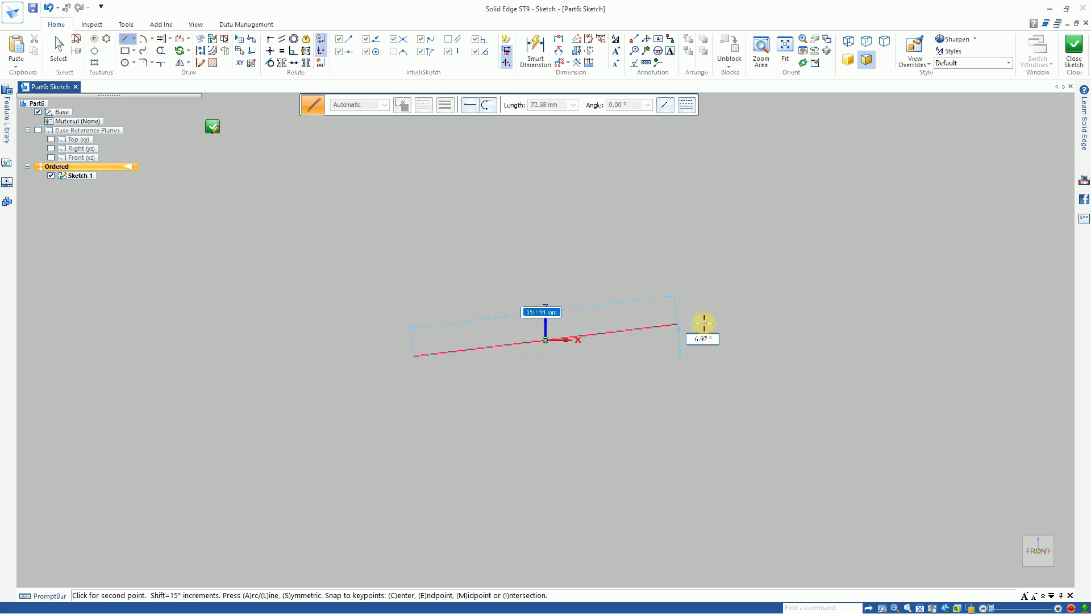
right_click(868, 341)
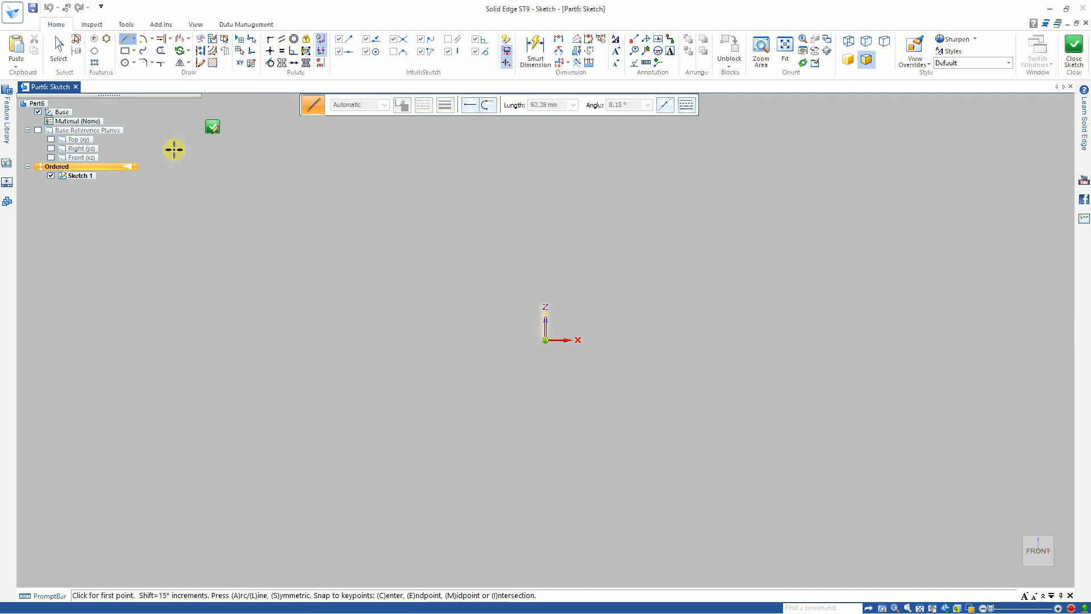
left_click(123, 37)
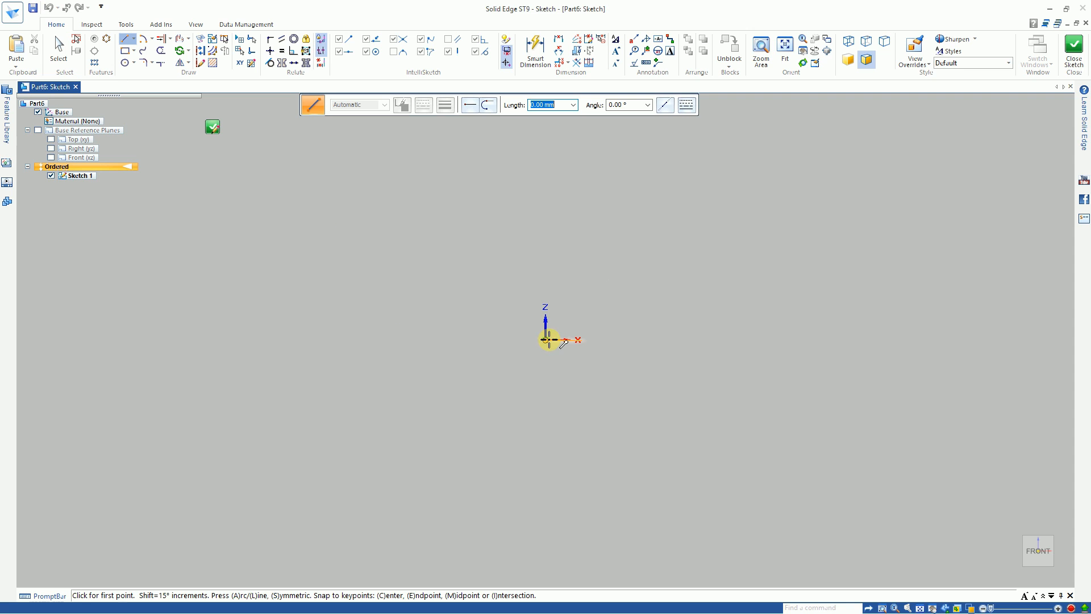
left_click(547, 340)
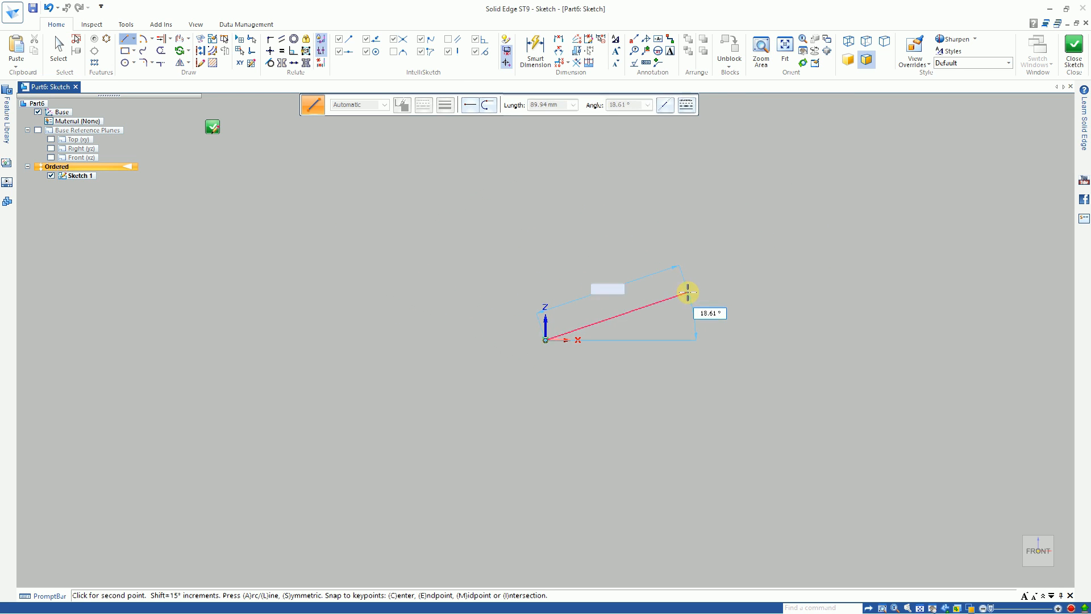
key("a")
left_click(737, 275)
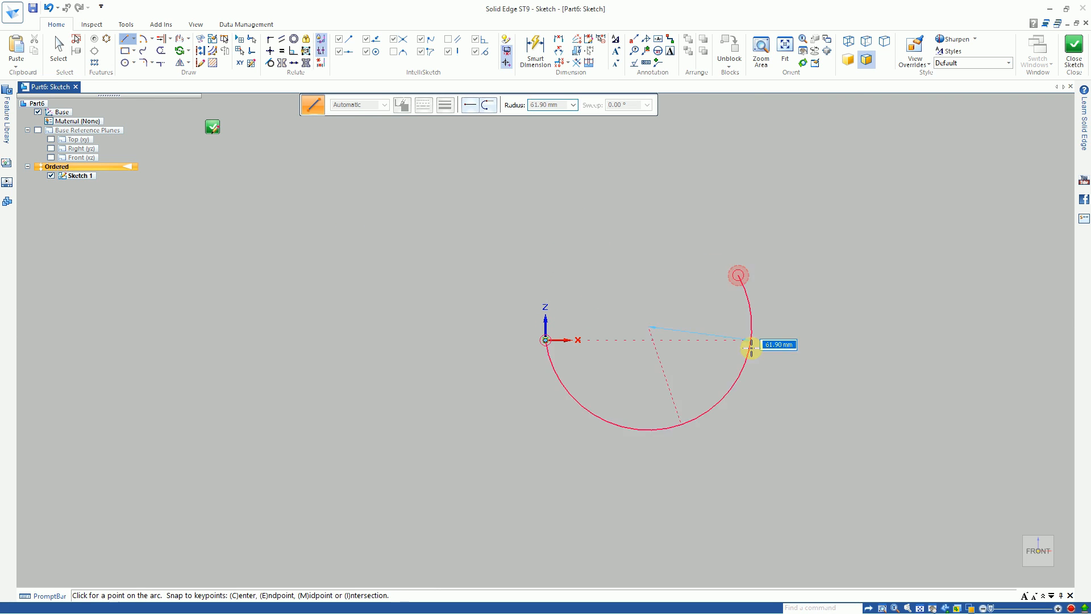
key("Escape")
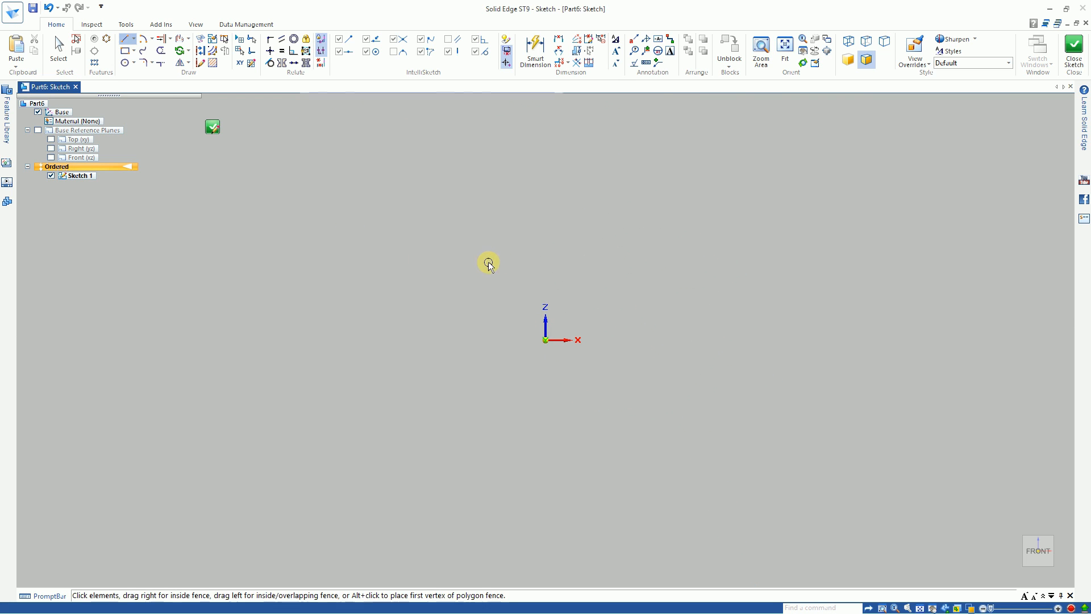
Step: Draw a lower semicircular arc centered on the origin with a radius of about 89 mm and both ends on the X axis
left_click(144, 38)
left_click(545, 340)
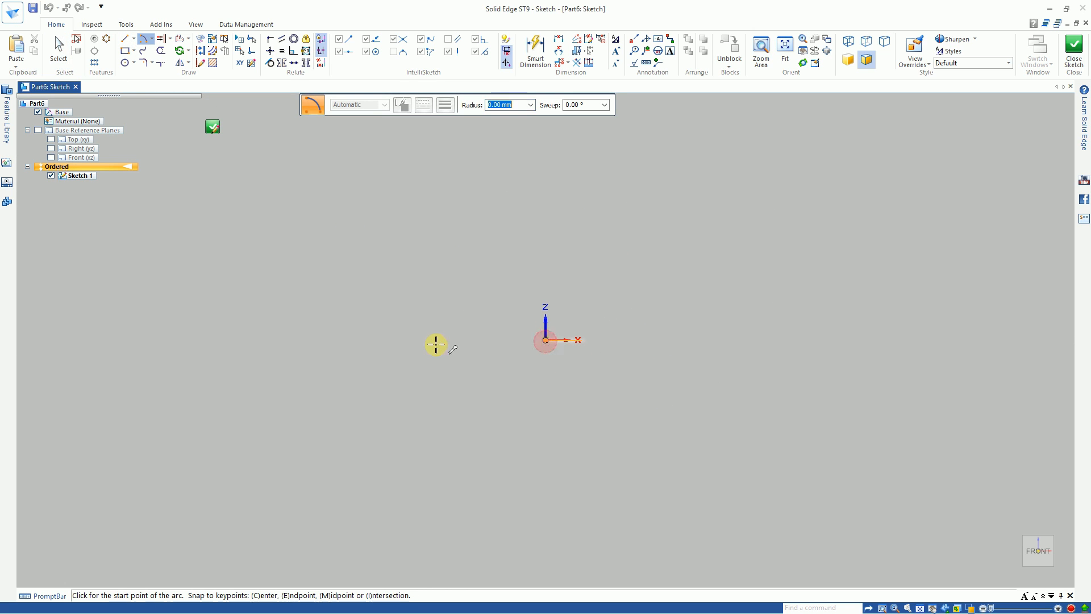
left_click(397, 341)
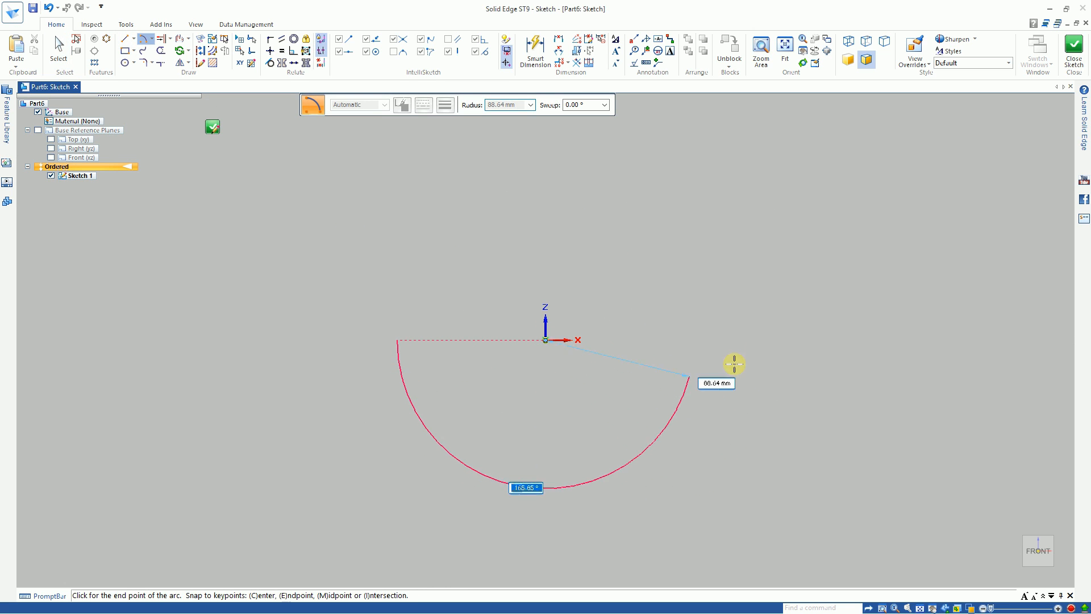
left_click(690, 339)
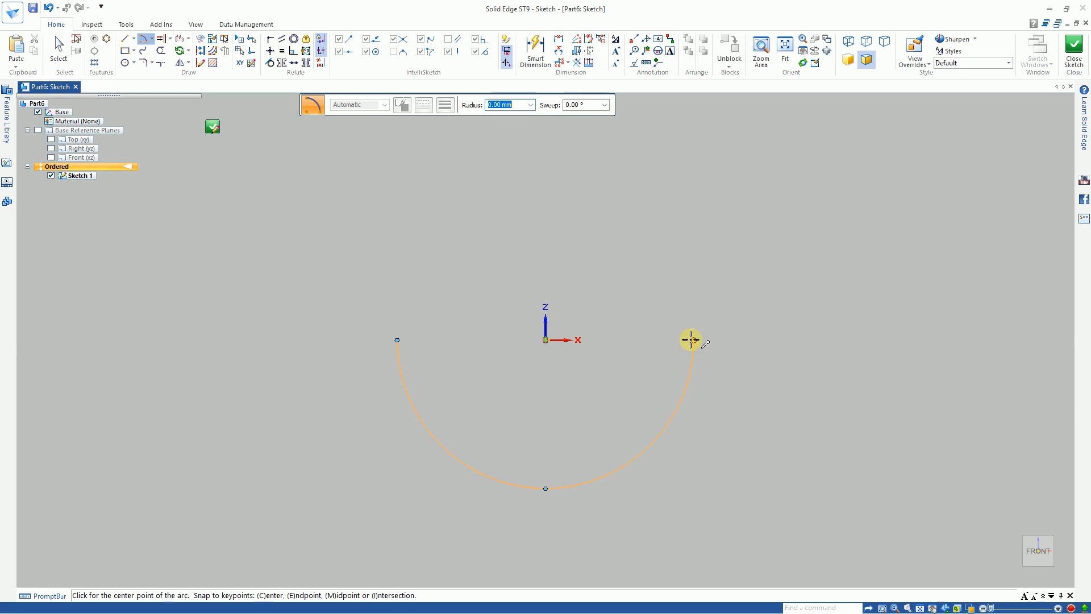
right_click(723, 302)
left_click(705, 284)
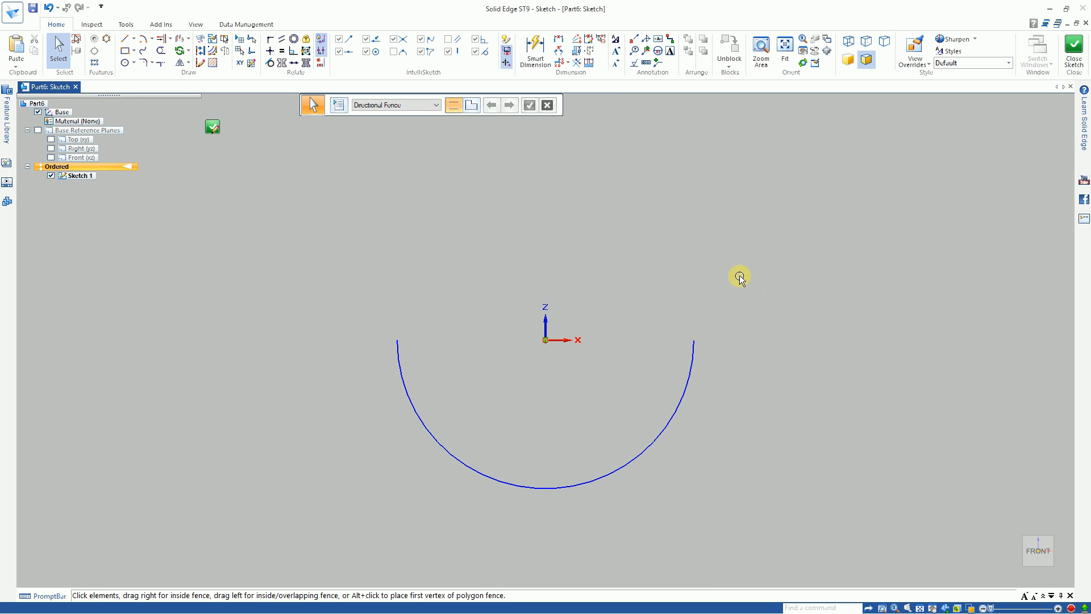
right_click(673, 281)
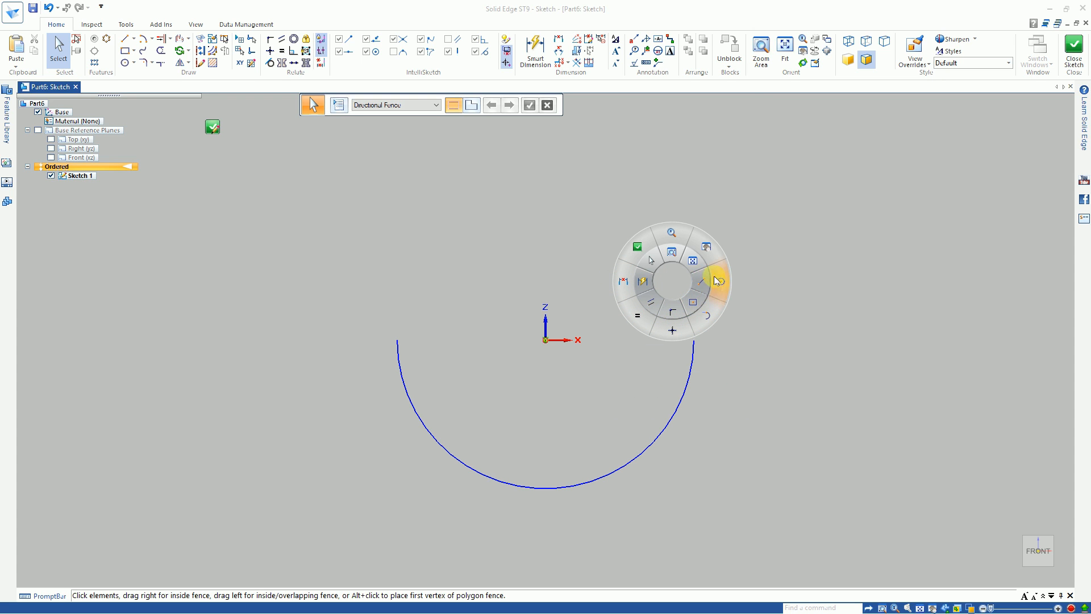
left_click(674, 254)
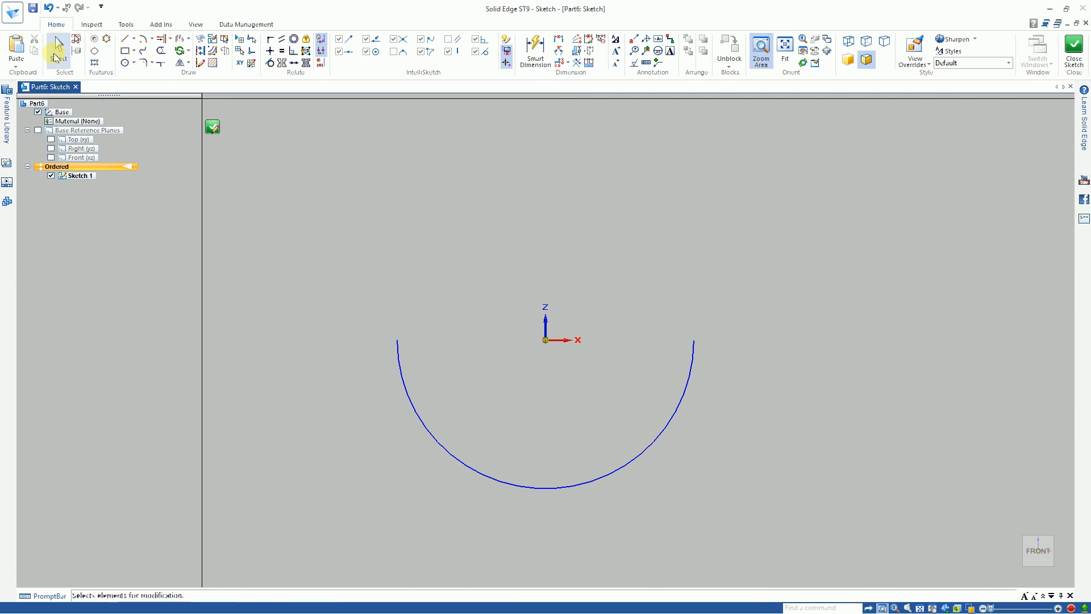
left_click(59, 50)
left_click(399, 342)
left_click(399, 340)
left_click(692, 340)
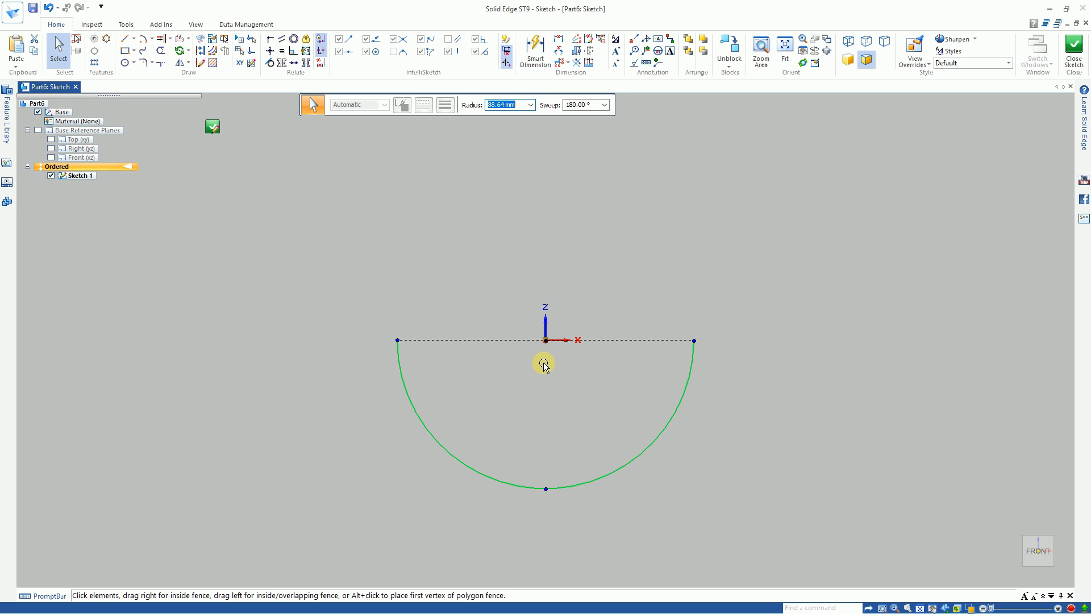
left_click(317, 270)
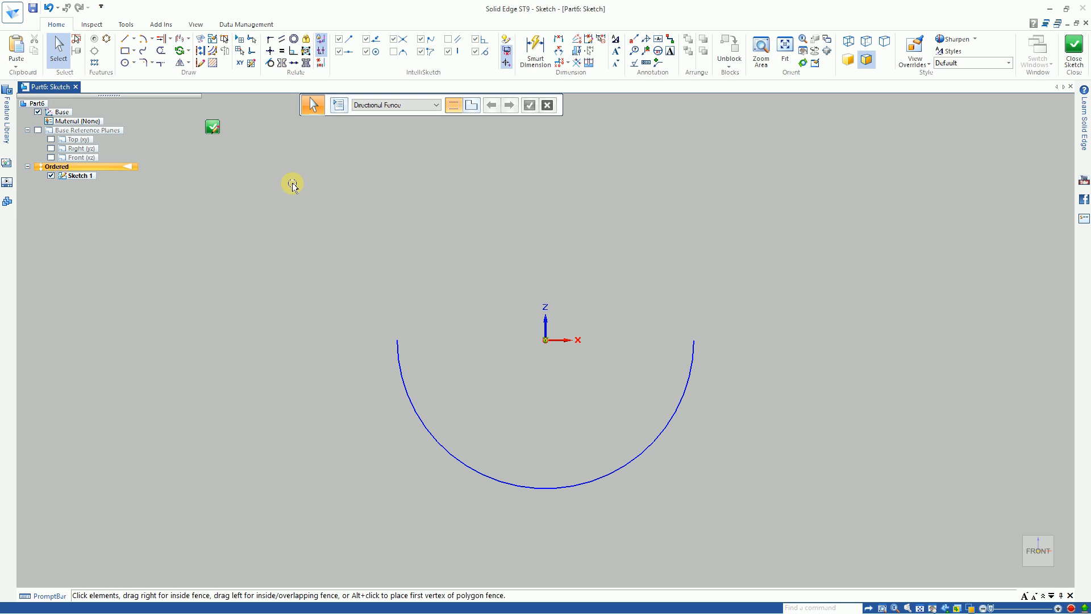
Step: Apply Horizontal/Vertical relationships aligning both endpoints of the arc horizontally with the origin
left_click(270, 52)
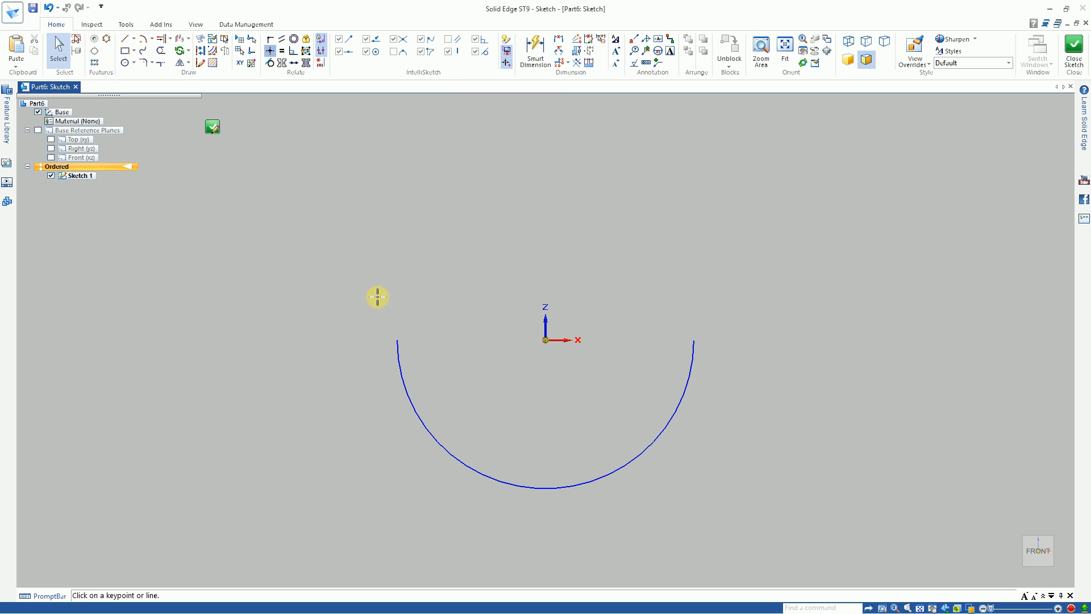
left_click(398, 340)
left_click(544, 340)
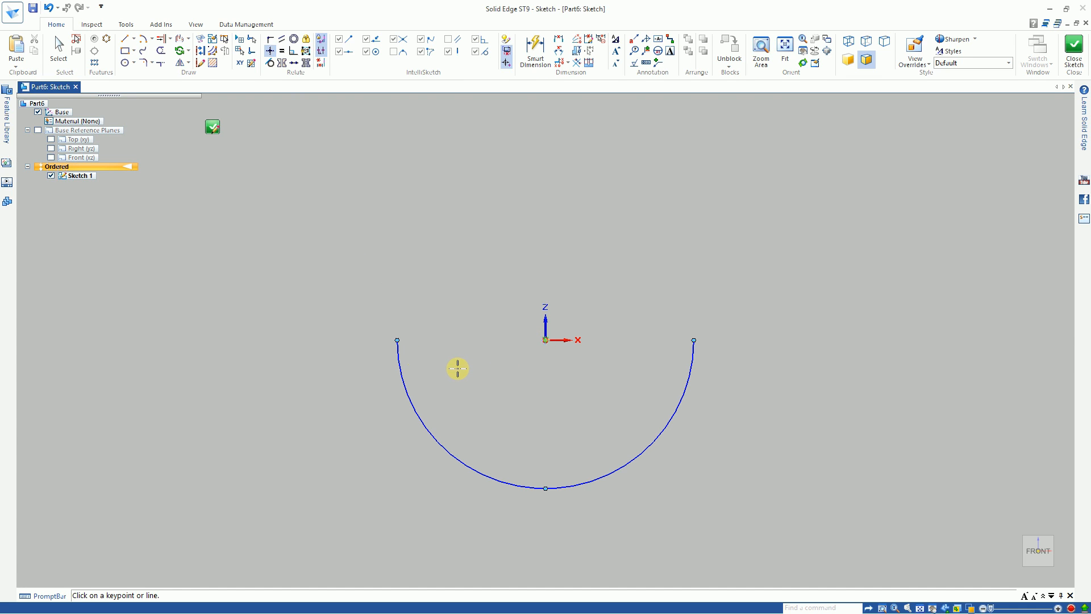
left_click(398, 340)
left_click(546, 339)
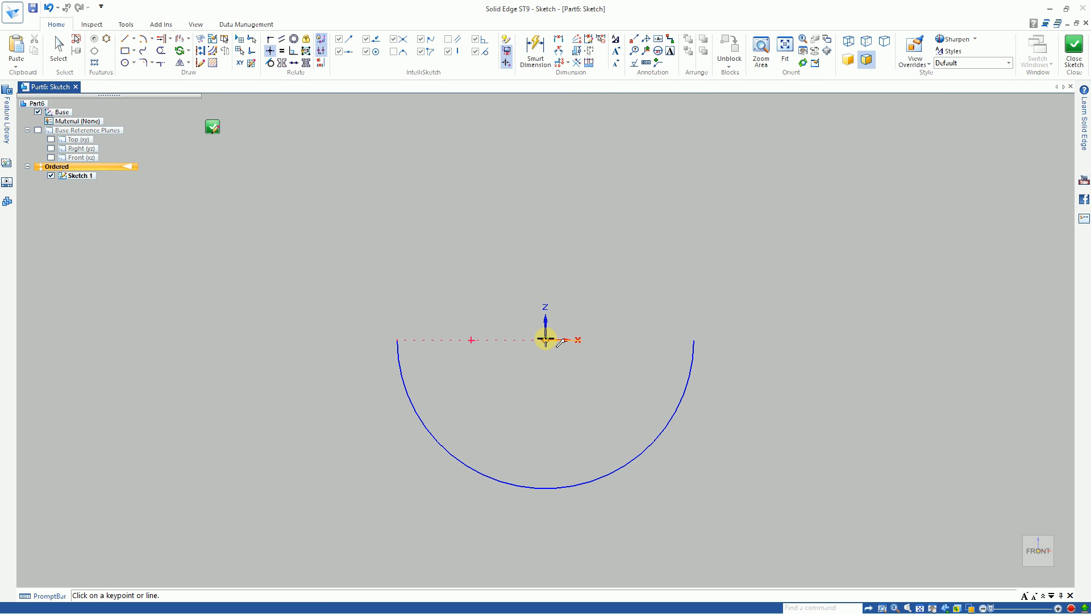
left_click(693, 341)
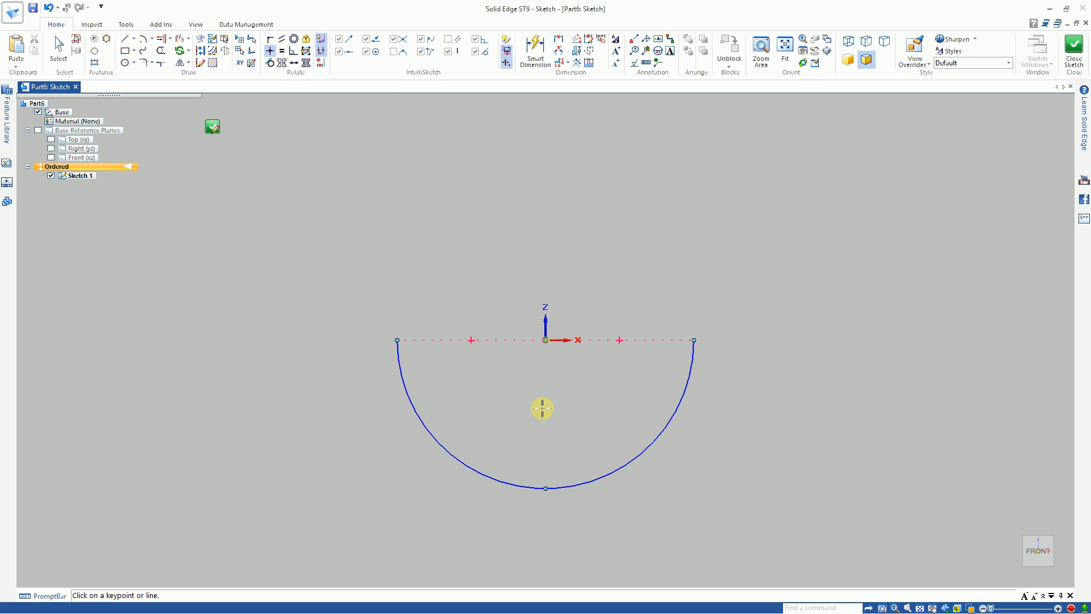
Step: Dimension the semicircular arc's radius and set it to 100 mm
right_click(562, 431)
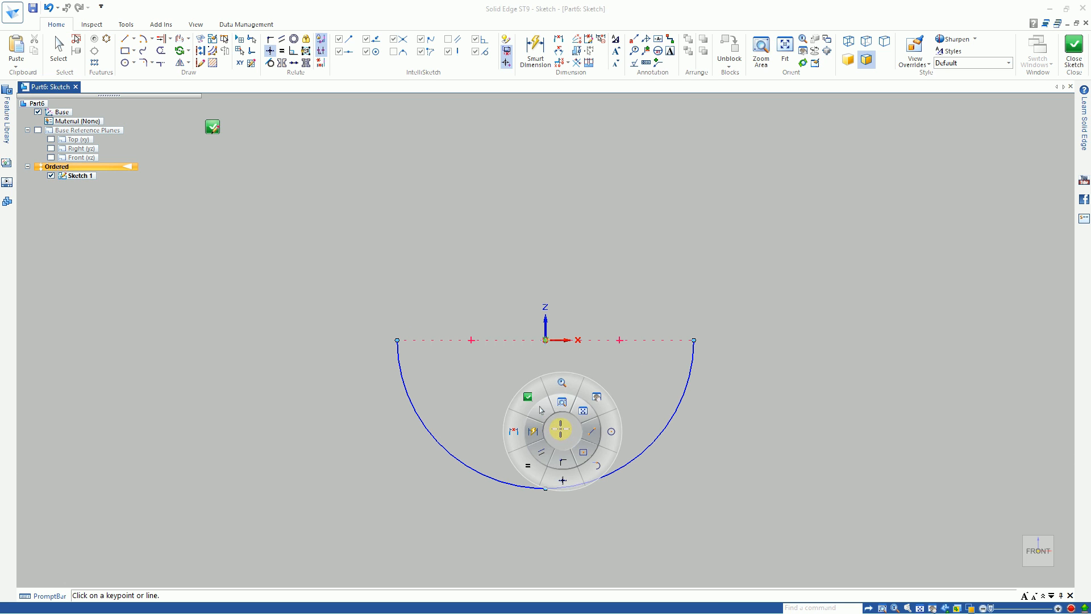
left_click(541, 428)
left_click(653, 440)
left_click(692, 467)
type("100")
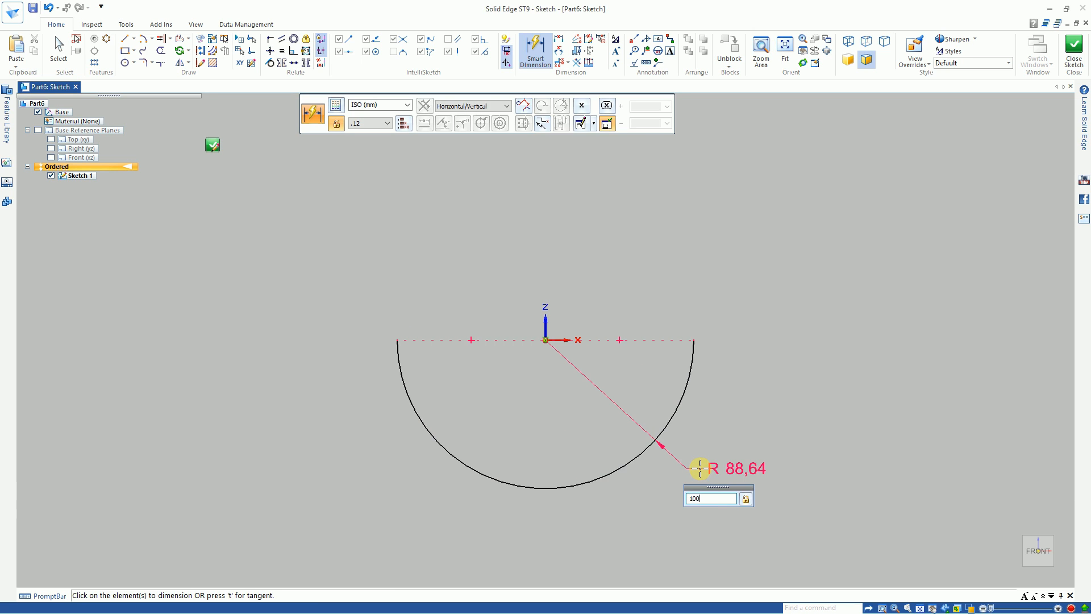
key("Return")
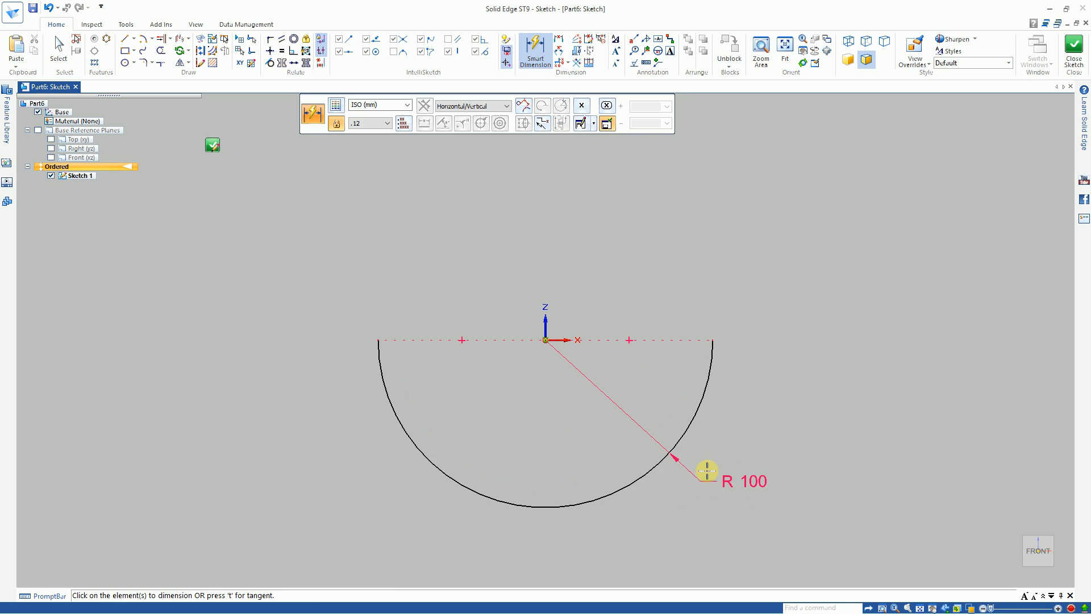
right_click_drag(788, 432, 764, 397)
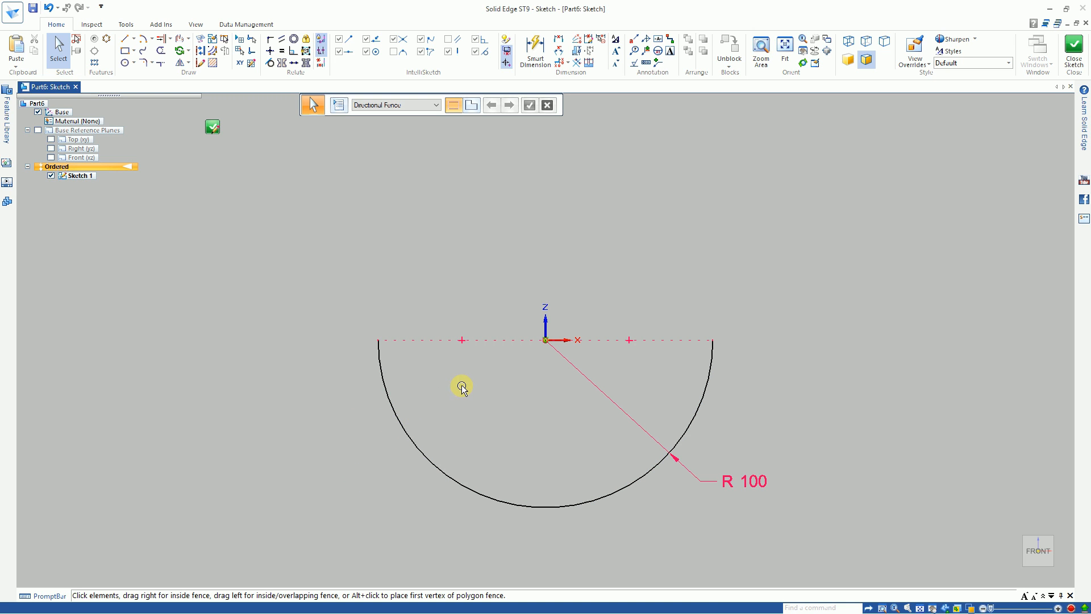
Step: Turn off Relationship Colors and delete the arc's radius dimension
left_click(507, 50)
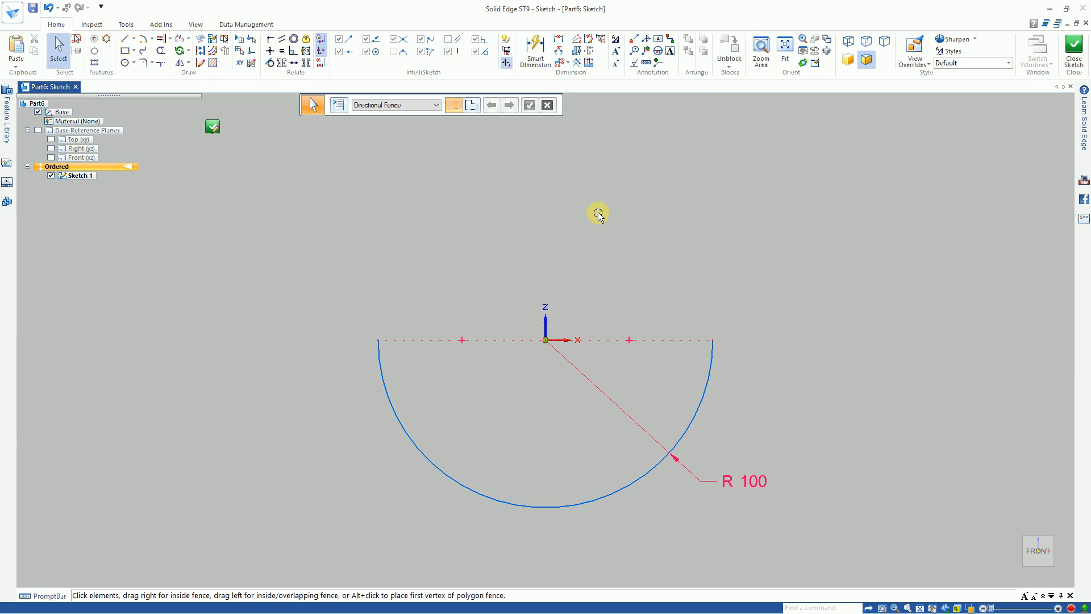
left_click(393, 409)
left_click(700, 481)
key("Delete")
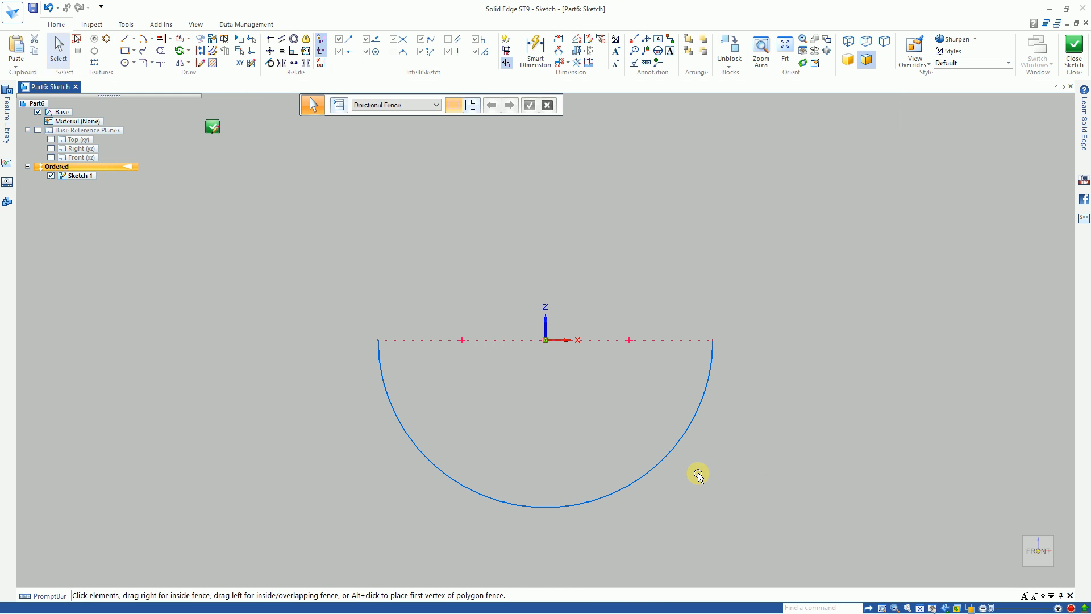
Step: Shrink the undimensioned arc by moving its right endpoint inward to a radius of about 91 mm
left_click(692, 419)
mouse_move(719, 340)
left_mouse_down()
mouse_move(799, 345)
mouse_move(698, 340)
left_mouse_up()
left_click(875, 431)
Step: Add a new radius dimension to the resized arc, set it to 100 mm and leave the Smart Dimension command
left_click(535, 51)
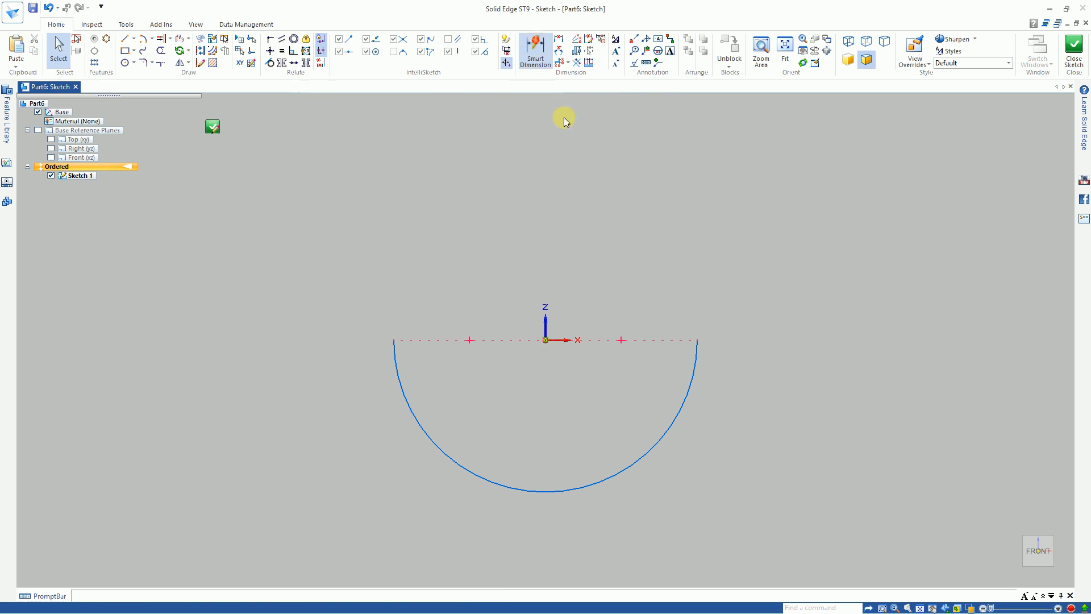
left_click(673, 425)
left_click(701, 444)
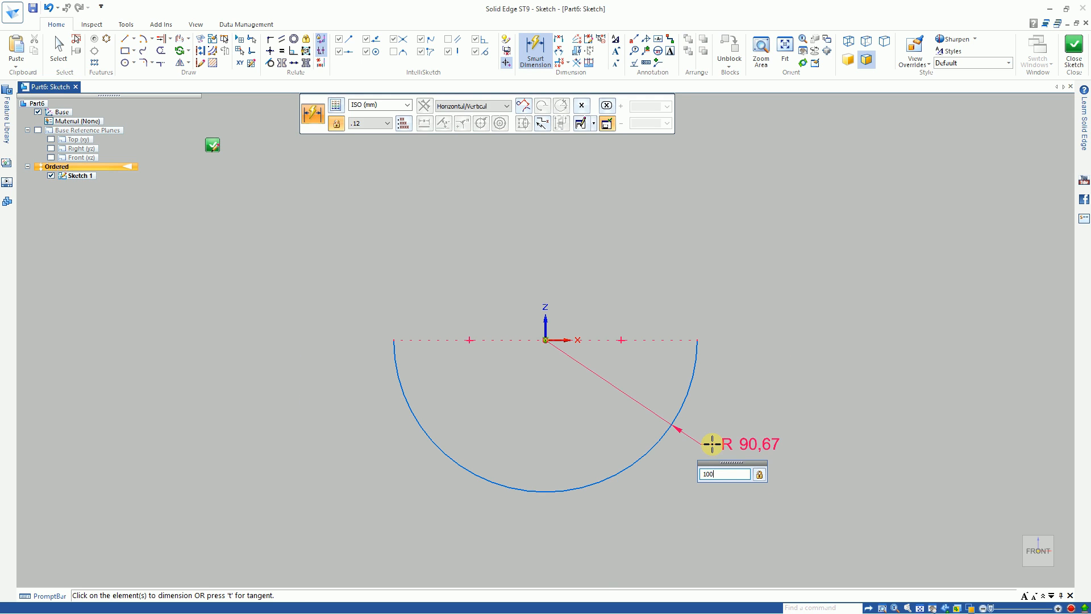
type("100")
key("Return")
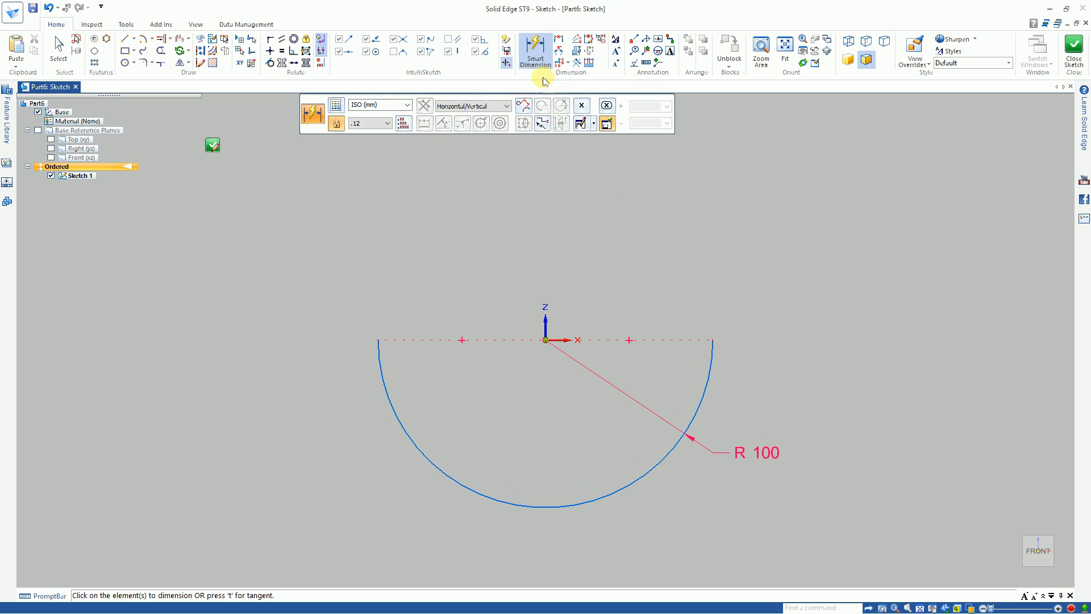
key("Escape")
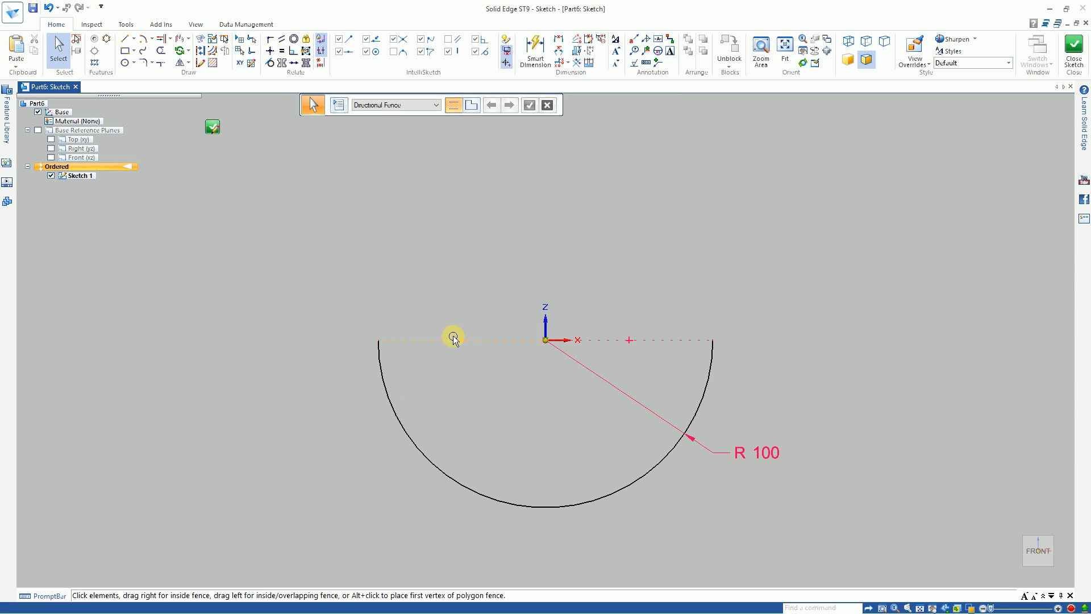
Step: Select the horizontal relationship marks between the arc's ends and the origin, and toggle the display of relationships off and on again
left_click(653, 343)
left_click(462, 341)
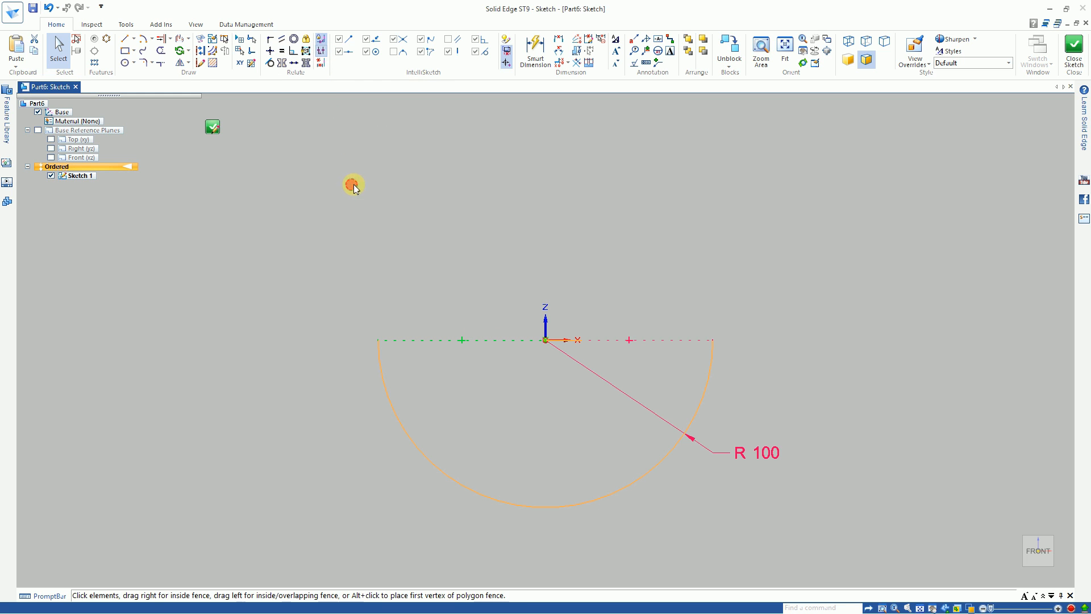
left_click(324, 51)
left_click(323, 51)
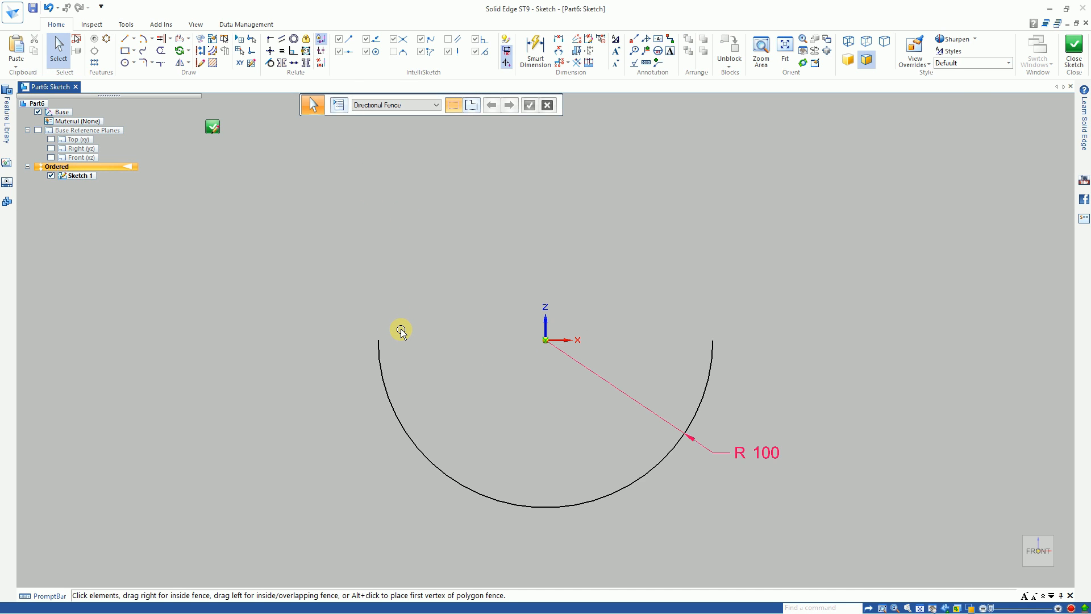
left_click(322, 51)
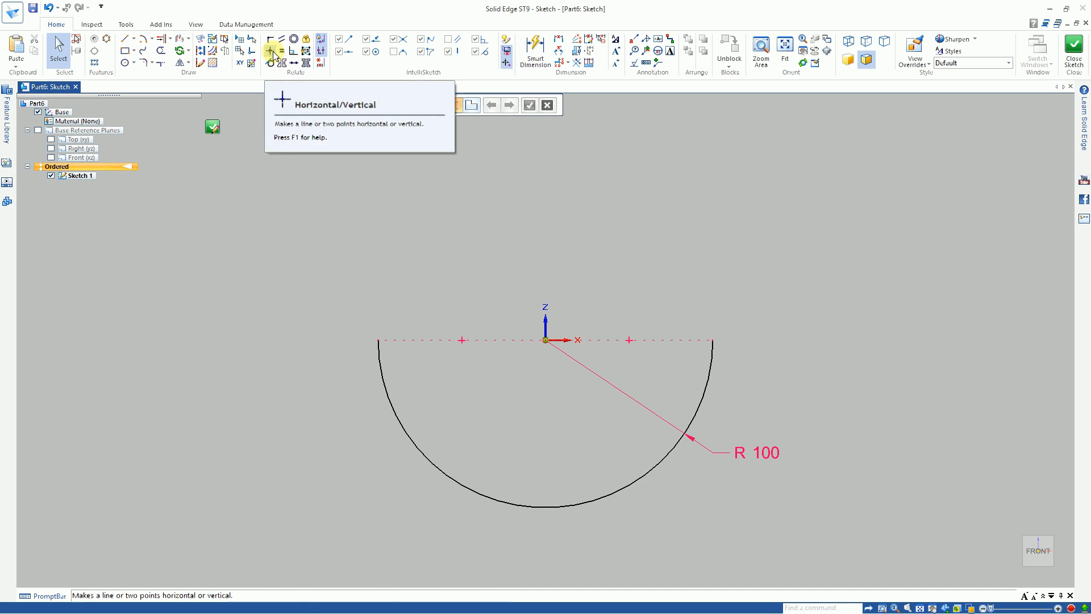
Step: Draw a 100 mm vertical line at 90° upward from the arc's left endpoint and end the line chain
left_click(126, 41)
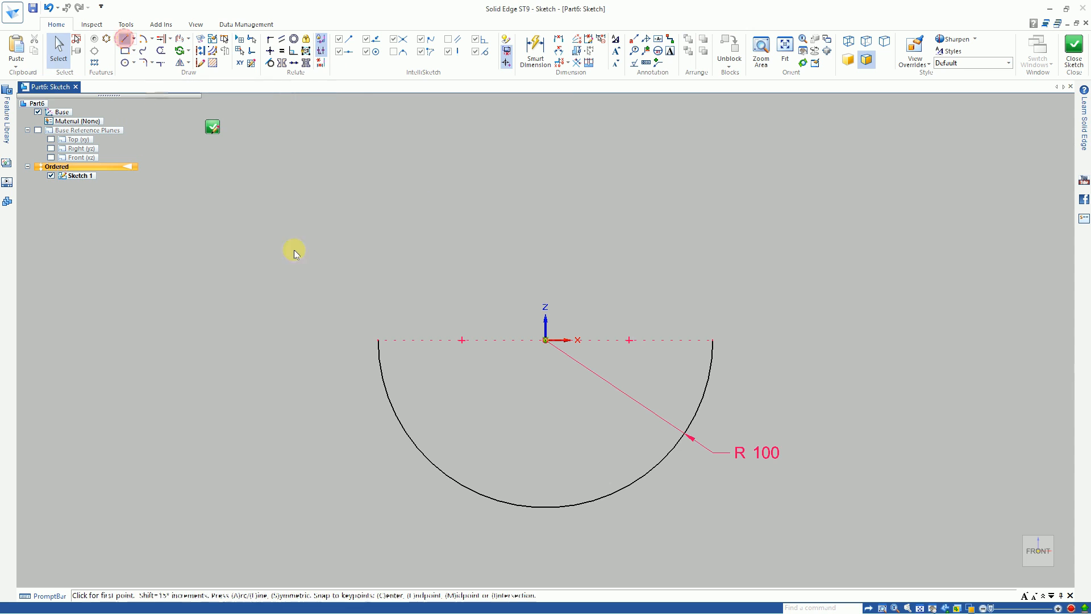
left_click(378, 340)
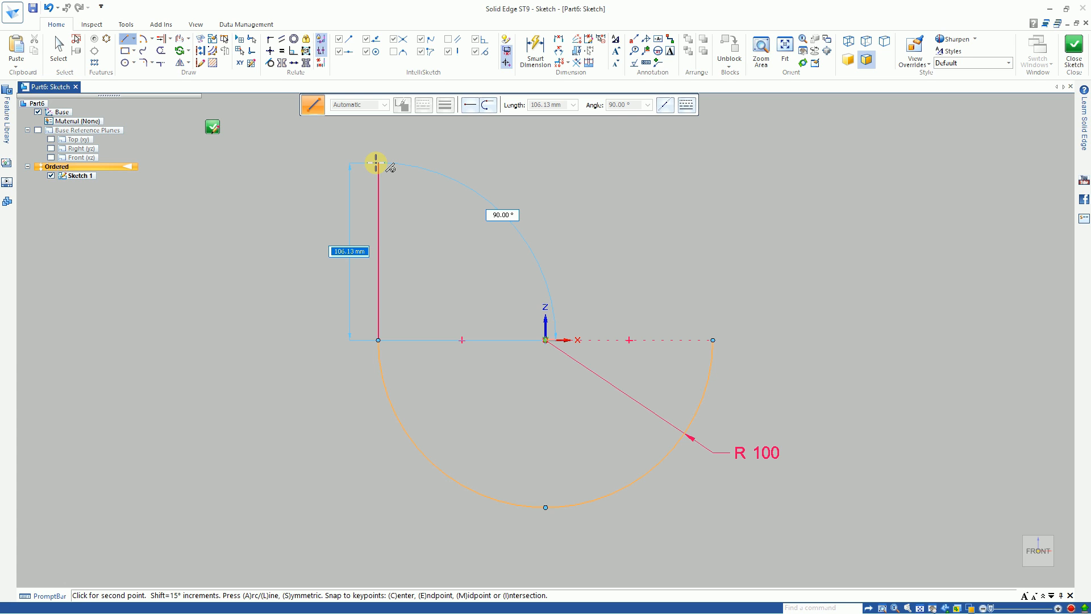
type("100")
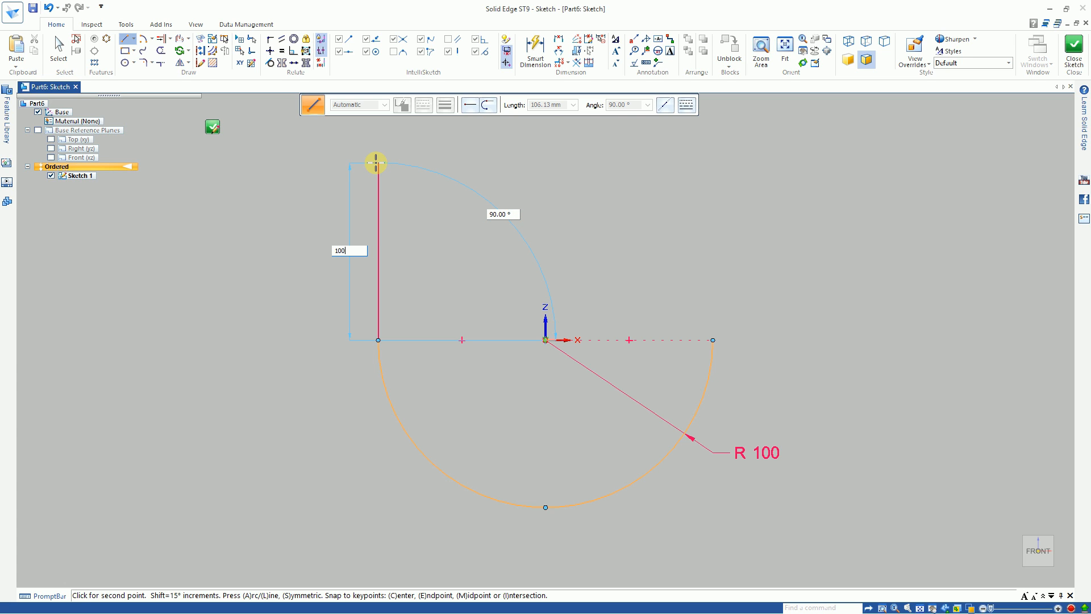
key("Tab")
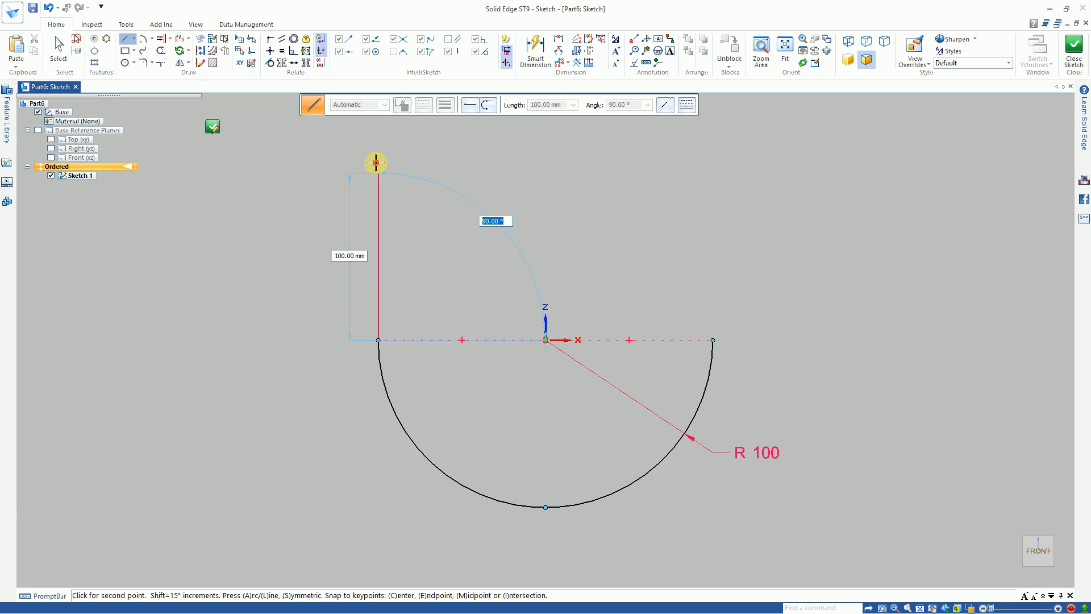
key("Return")
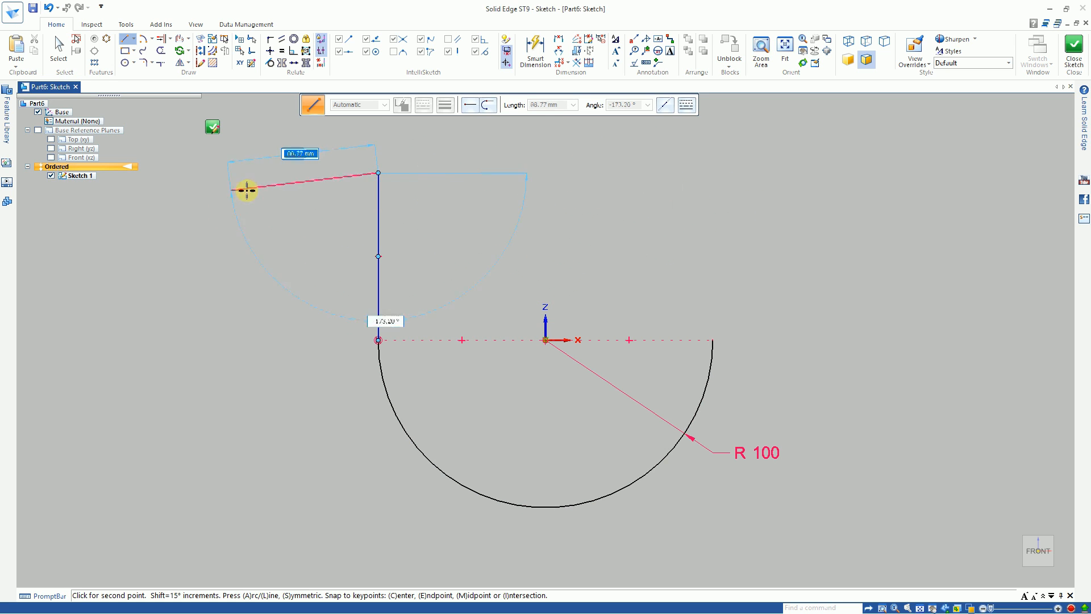
key("Escape")
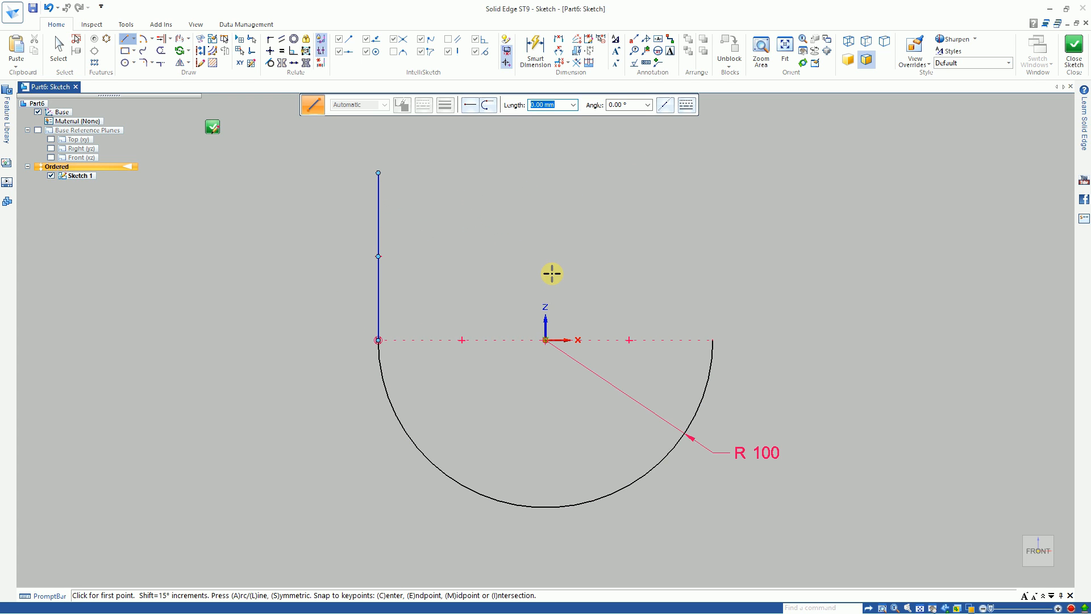
Step: Add a length dimension of 100 mm to the vertical line with Smart Dimension and leave the command
left_click(535, 51)
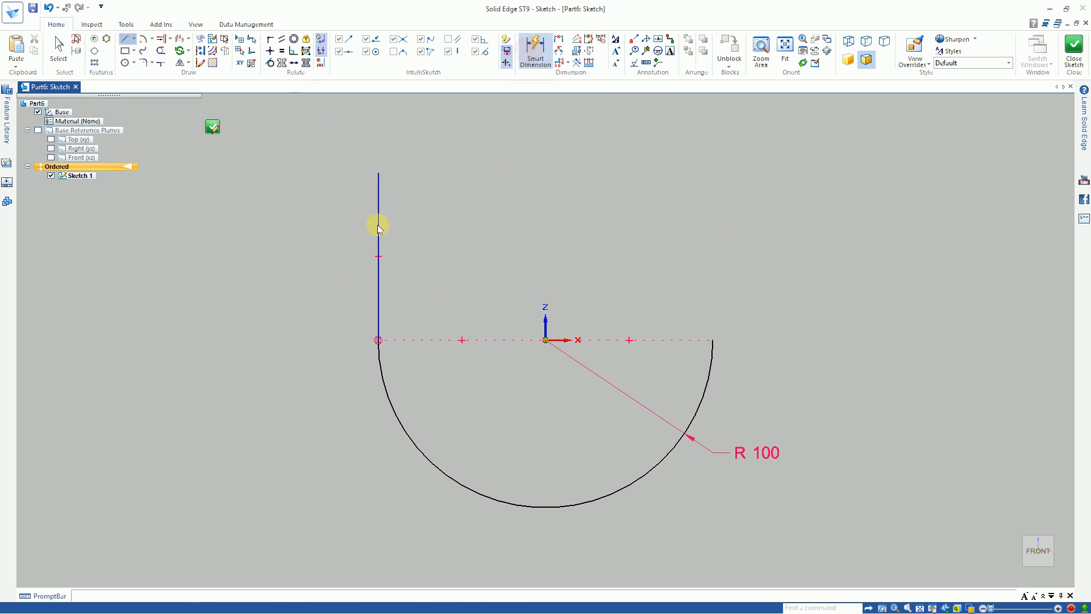
left_click(379, 224)
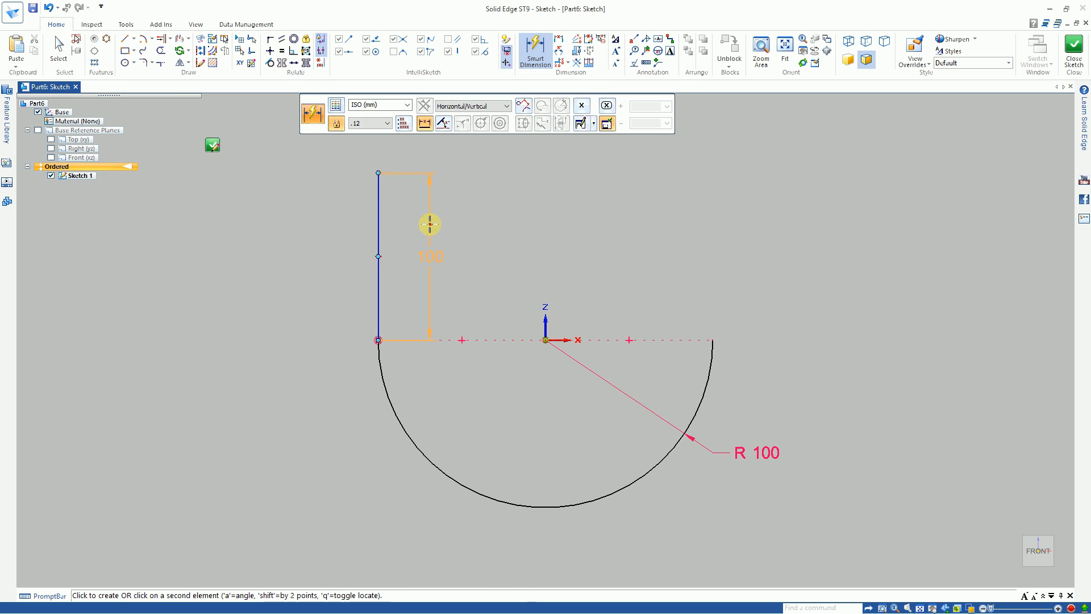
left_click(430, 224)
right_click(516, 264)
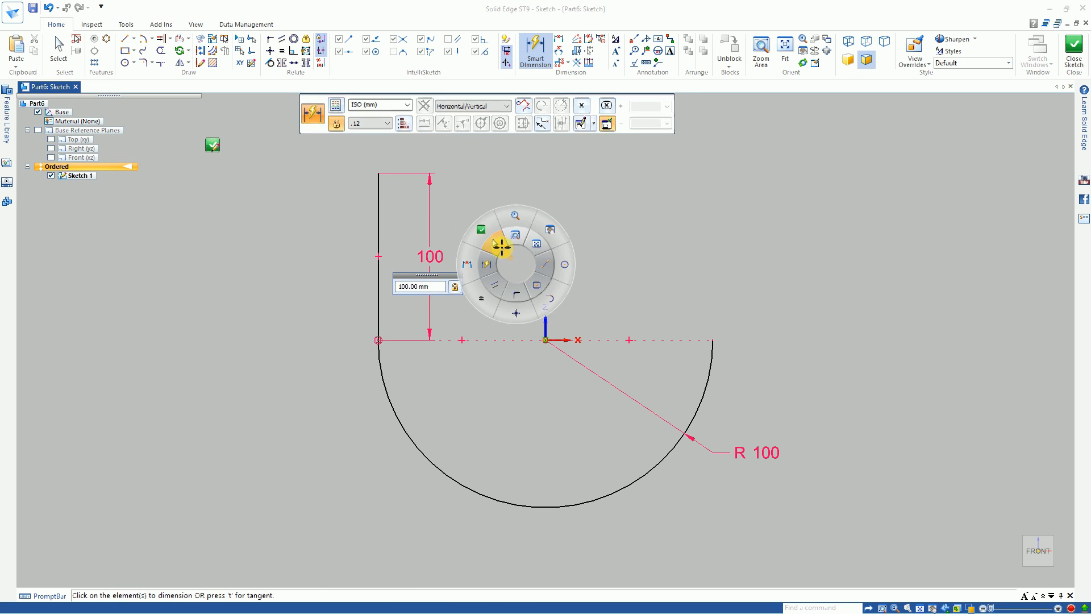
left_click(495, 251)
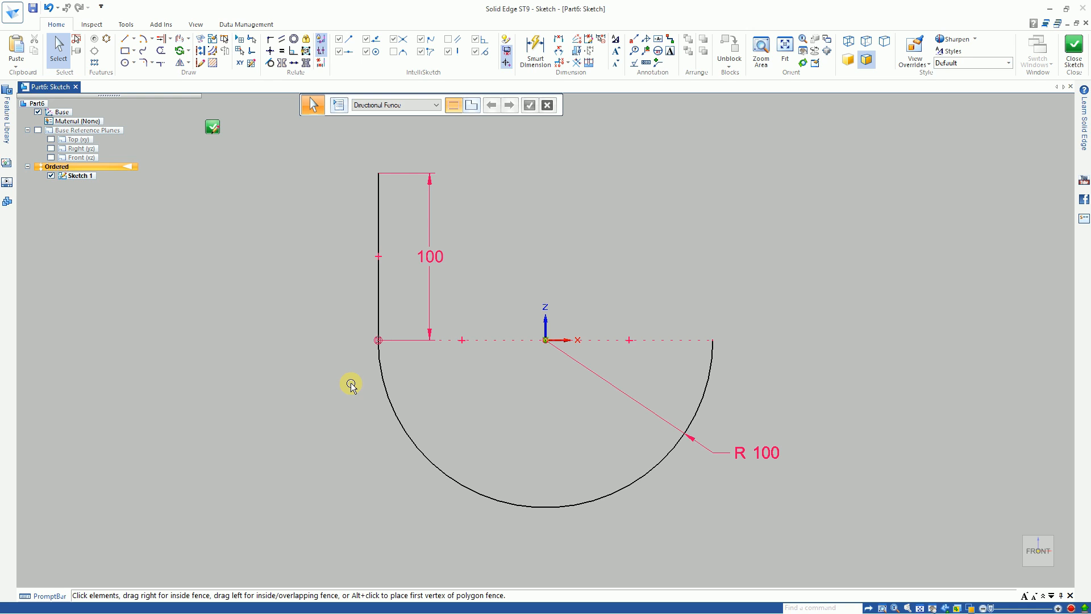
Step: Delete the tangent and connect relationships between the vertical line and the arc, and move the line outward away from the arc
left_click(372, 338)
key("Delete")
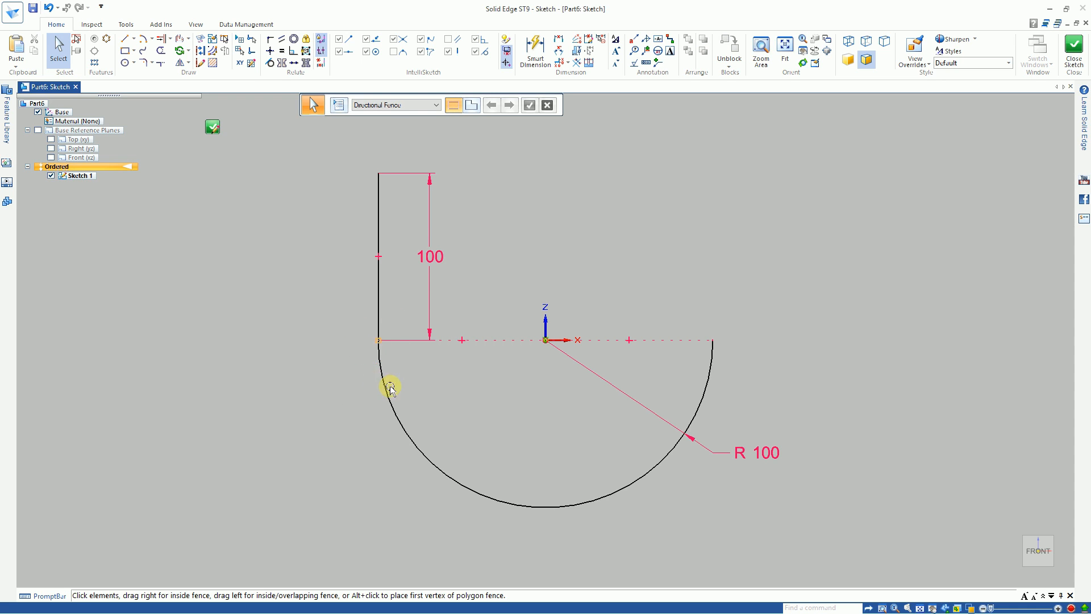
left_click(374, 345)
key("Escape")
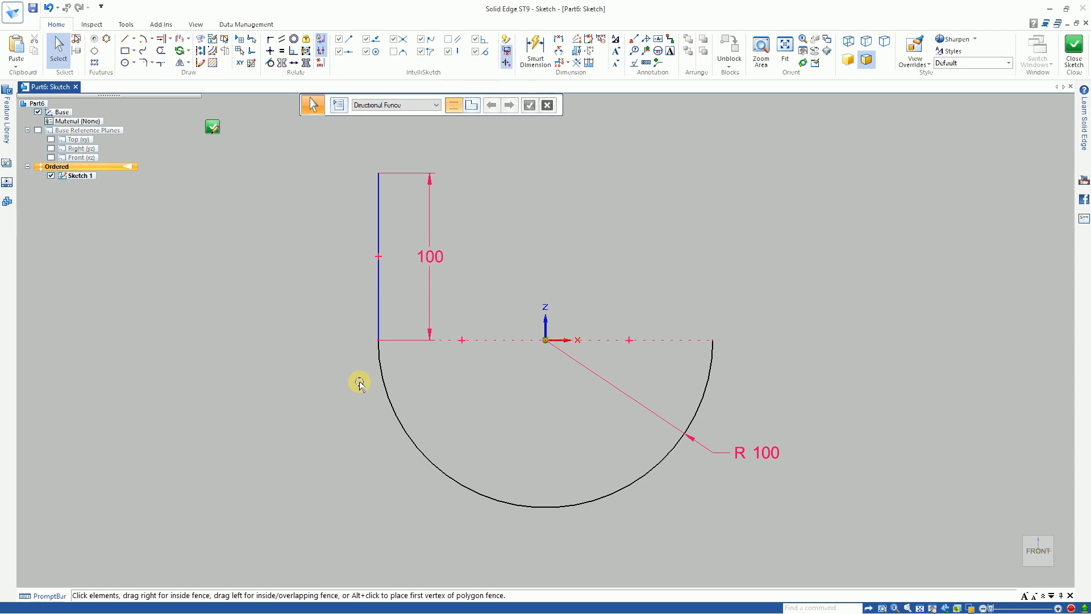
left_click_drag(378, 231, 306, 241)
left_click(132, 392)
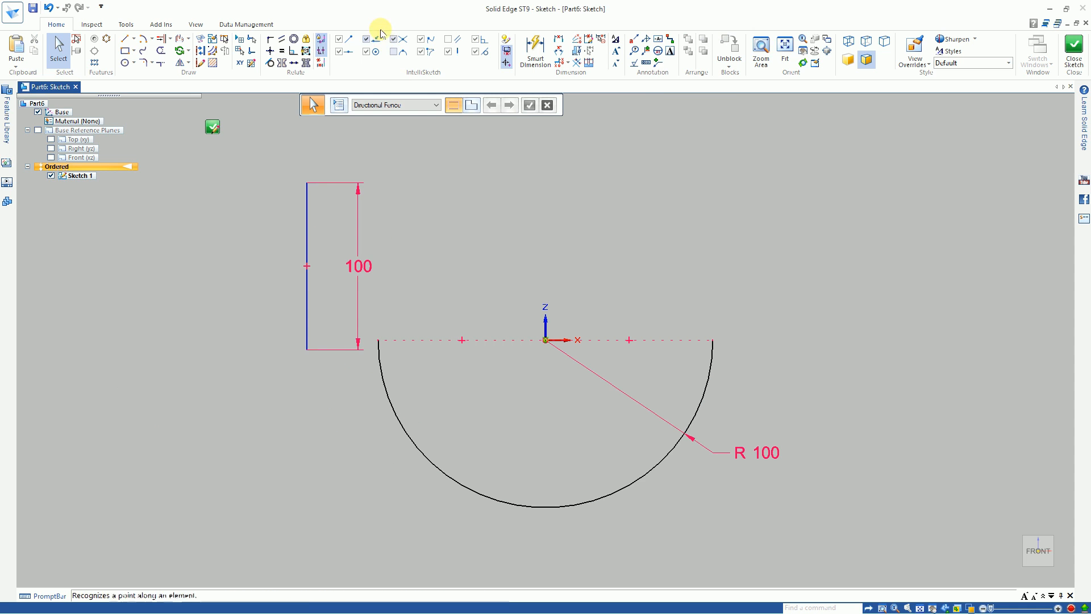
Step: Apply a Connect relationship between the detached line's lower endpoint and the arc's left endpoint, and leave the command
left_click(270, 39)
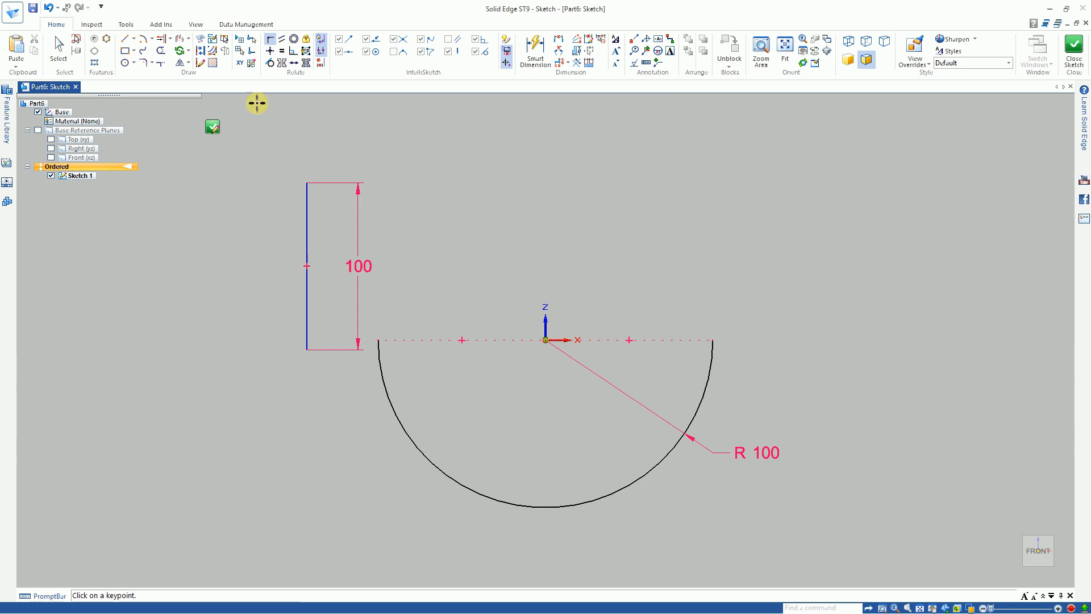
left_click(270, 40)
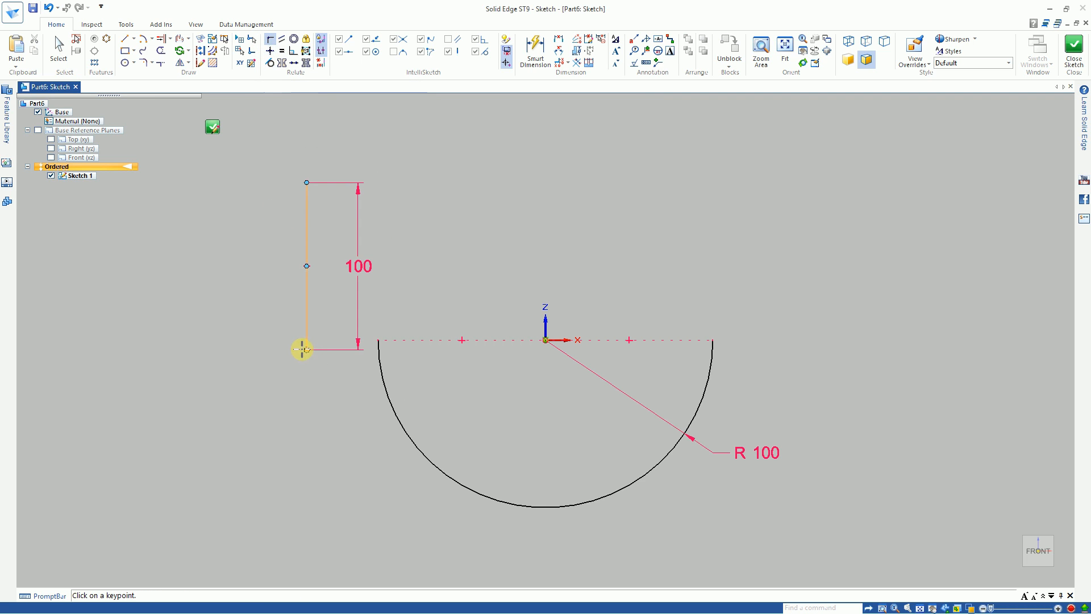
left_click(307, 350)
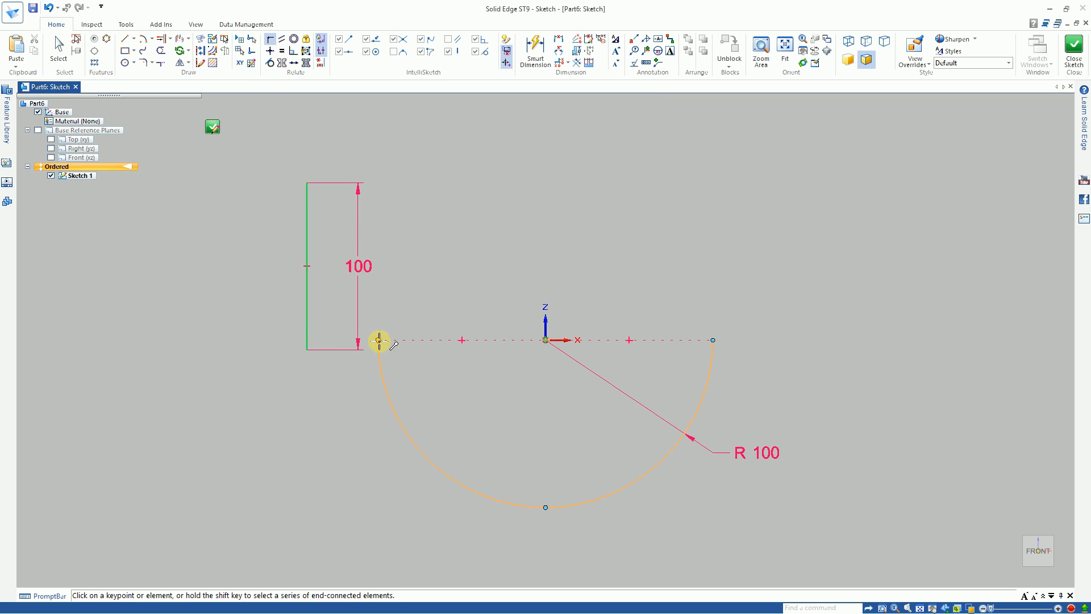
left_click(378, 339)
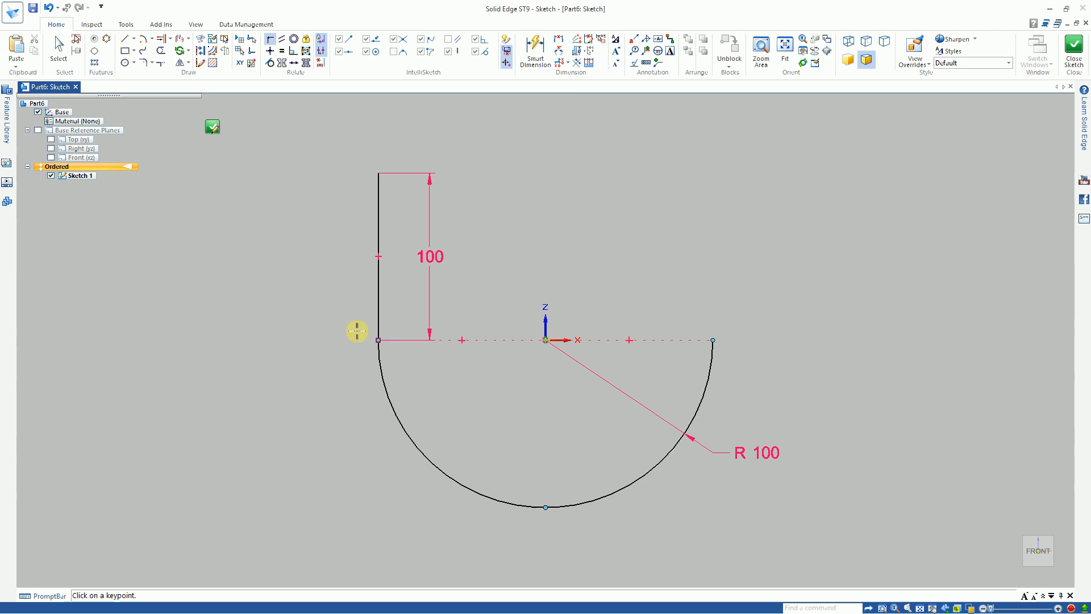
right_click(292, 356)
left_click(272, 336)
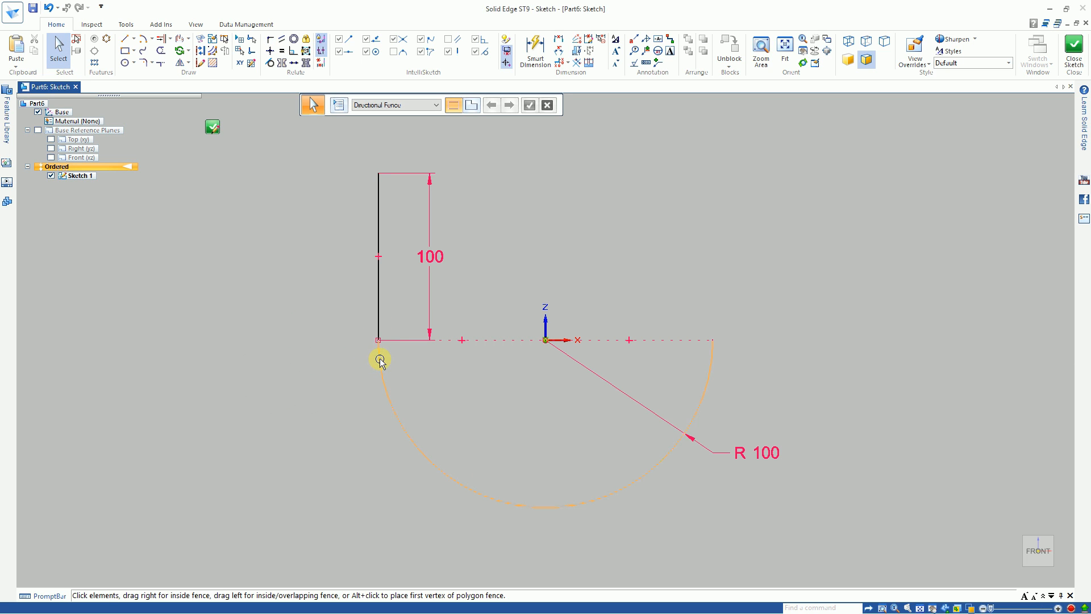
Step: Apply a Tangent relationship between the left vertical line and the arc, and leave the command
left_click(269, 63)
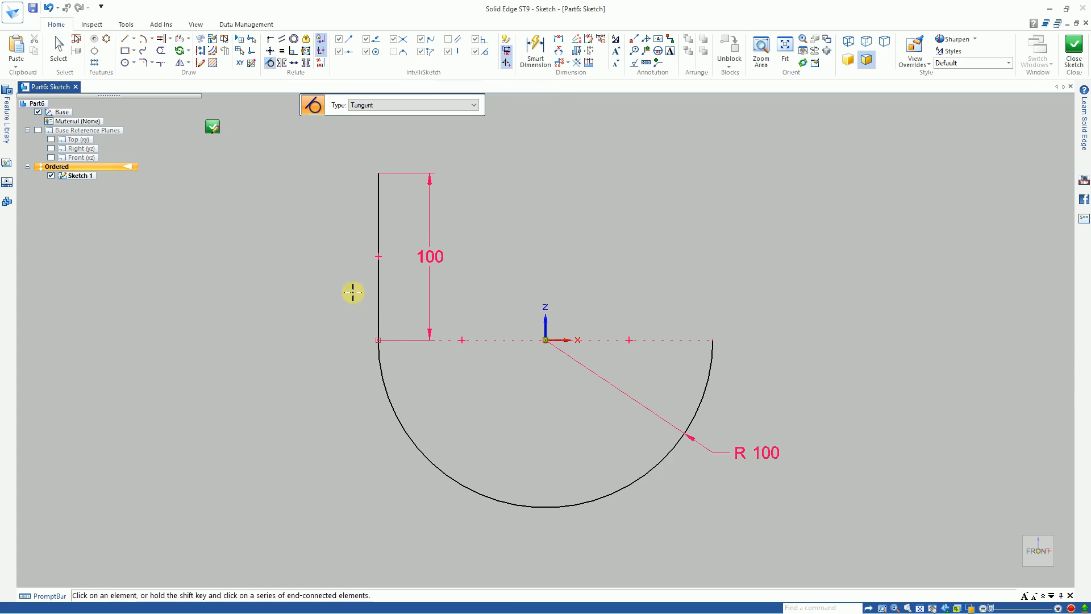
left_click(378, 324)
left_click(377, 362)
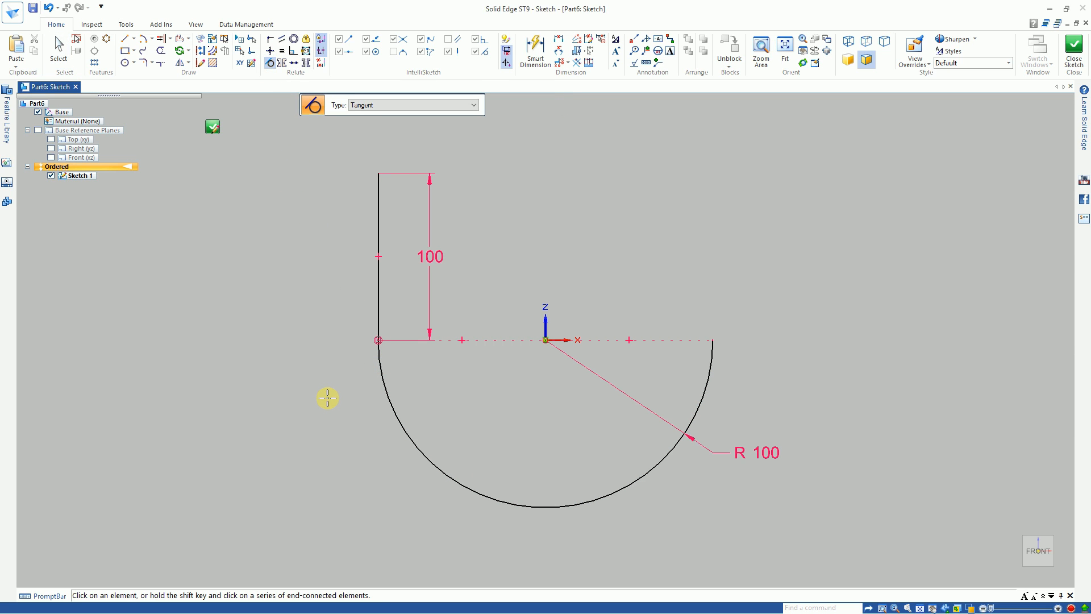
right_click(319, 412)
left_click(300, 387)
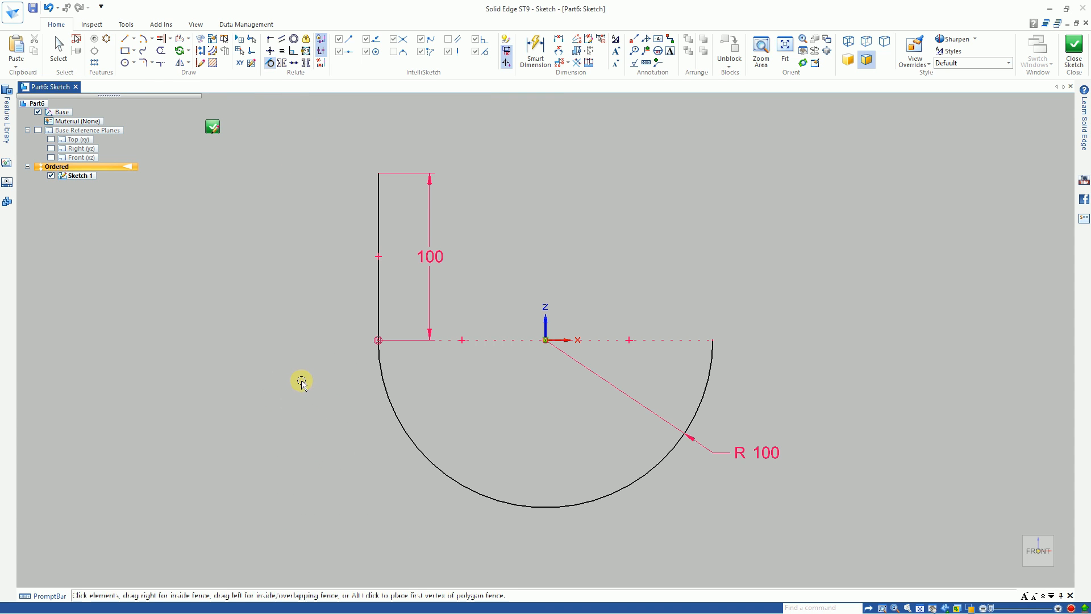
Step: Draw a vertical line upward from the arc's right endpoint to about the left line's height and adjust its upper endpoint
left_click(123, 39)
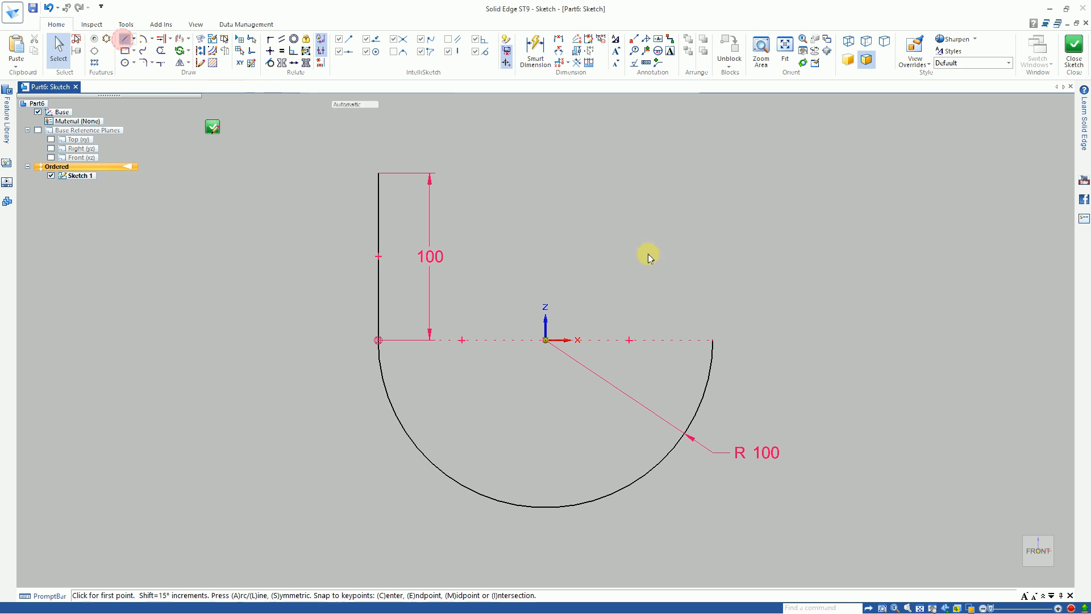
left_click(712, 340)
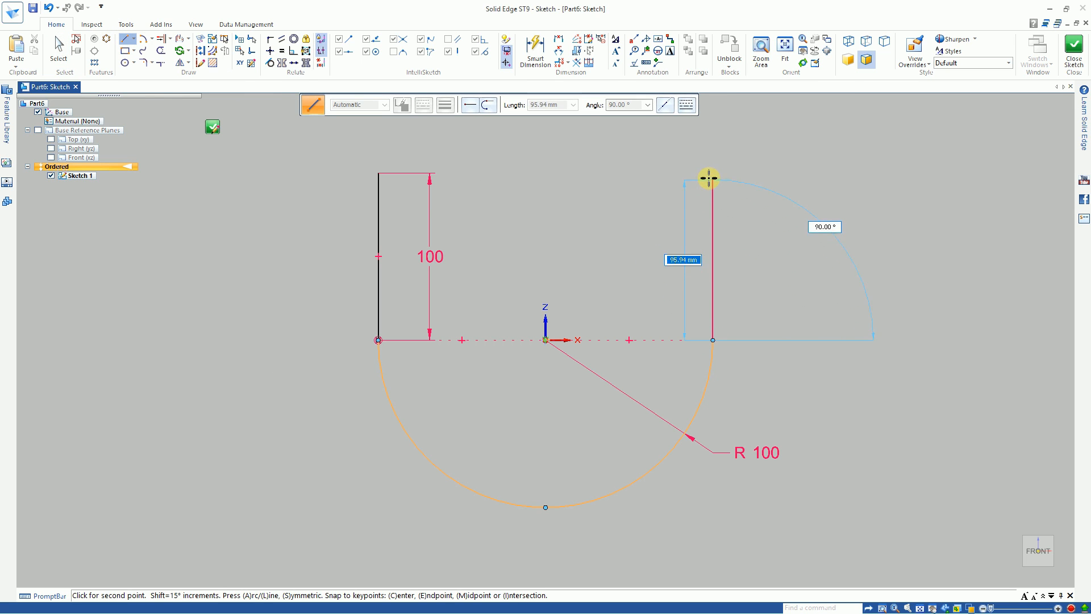
left_click(709, 171)
right_click_drag(656, 241, 637, 221)
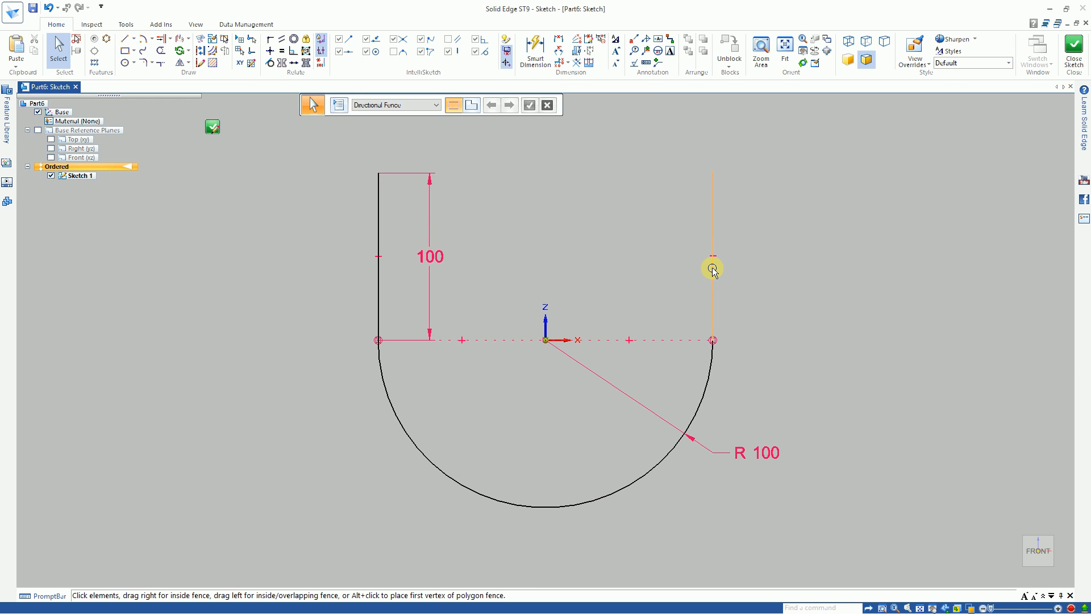
left_click(712, 186)
left_click_drag(713, 186, 733, 174)
left_click(786, 220)
Step: Align the upper endpoints of the two vertical lines with a Horizontal/Vertical relationship and delete that relationship again
left_click(270, 51)
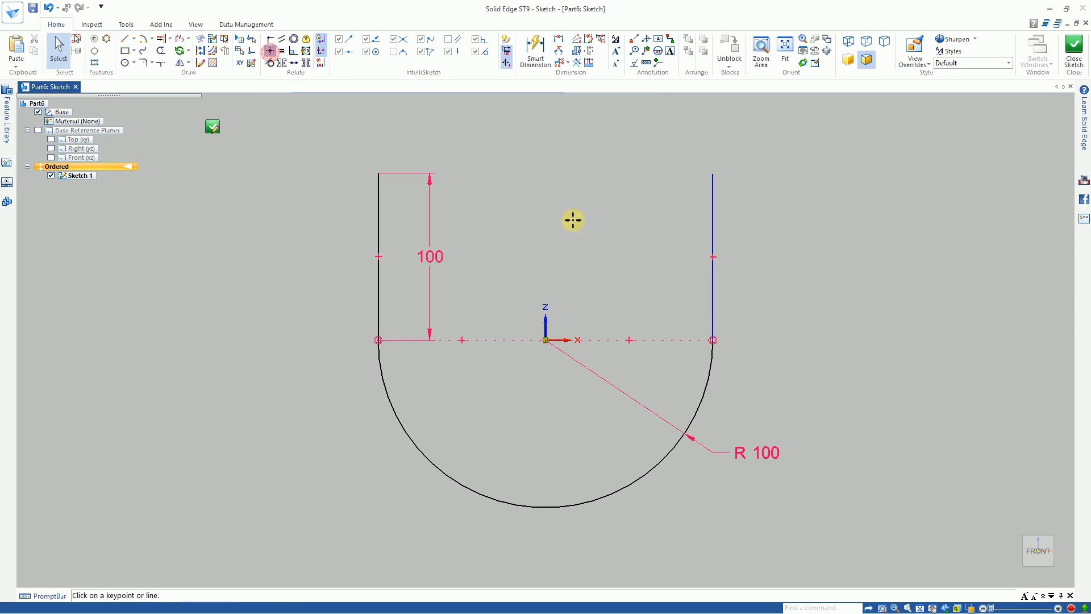
left_click(714, 178)
left_click(380, 173)
right_click(302, 229)
left_click(303, 227)
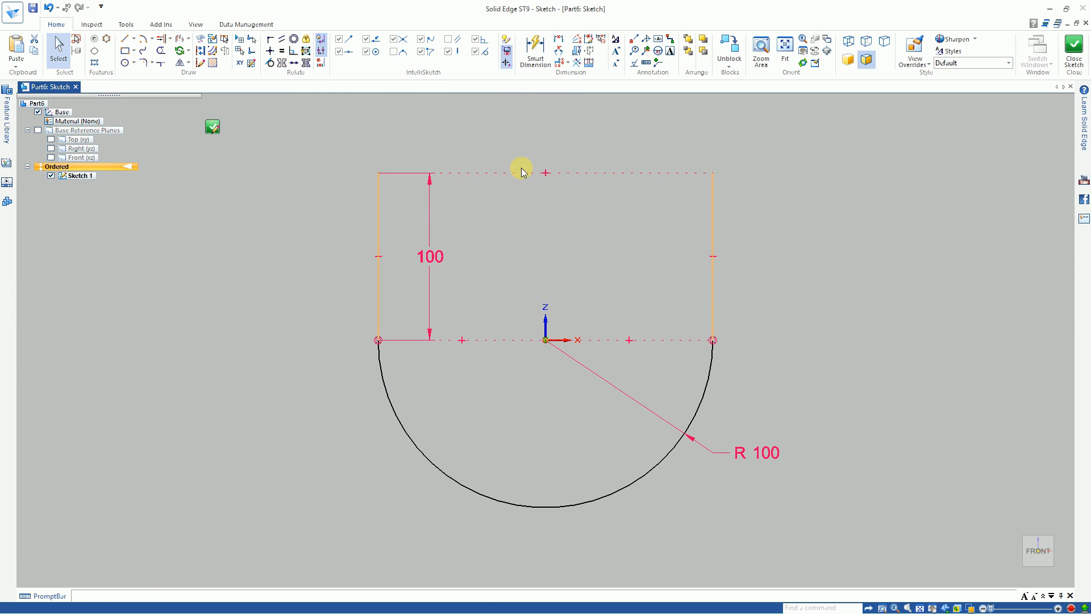
key("Delete")
Step: Apply an Equal relationship between the right and left vertical lines, and leave the command
left_click(280, 52)
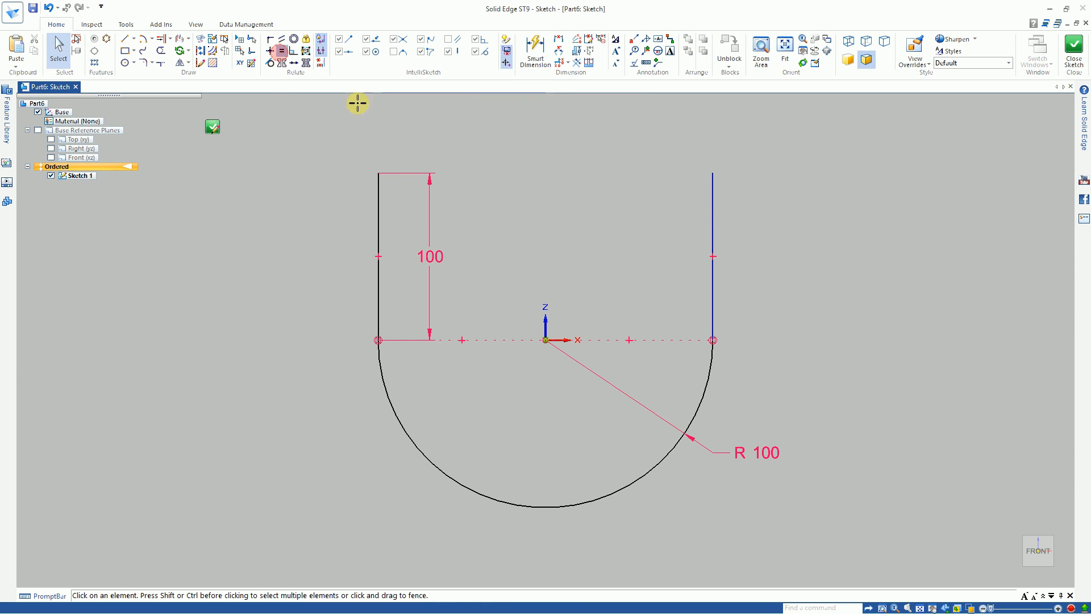
left_click(710, 204)
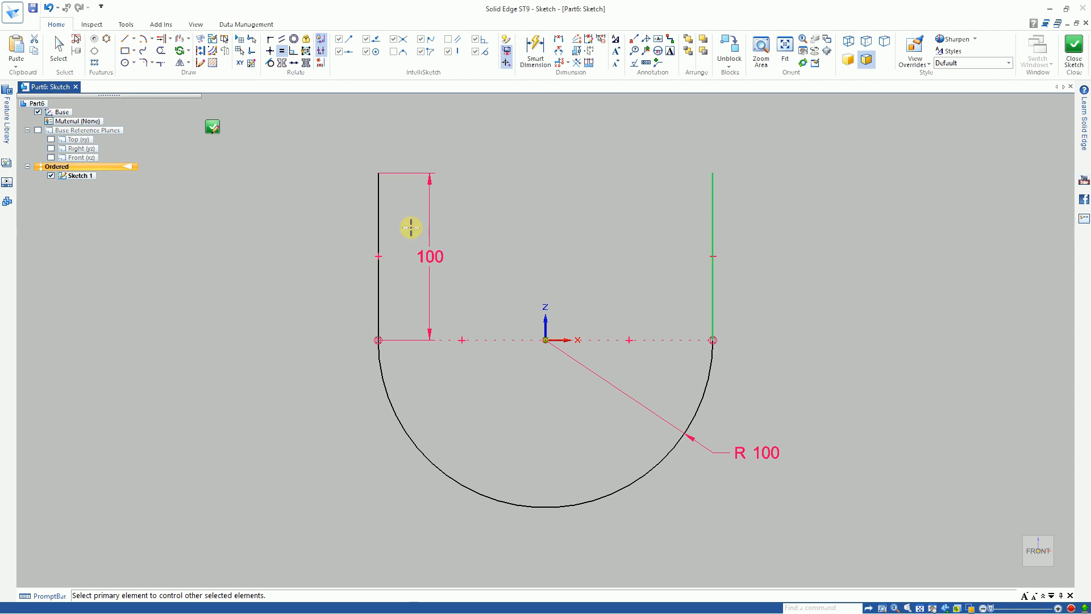
left_click(376, 224)
right_click(320, 277)
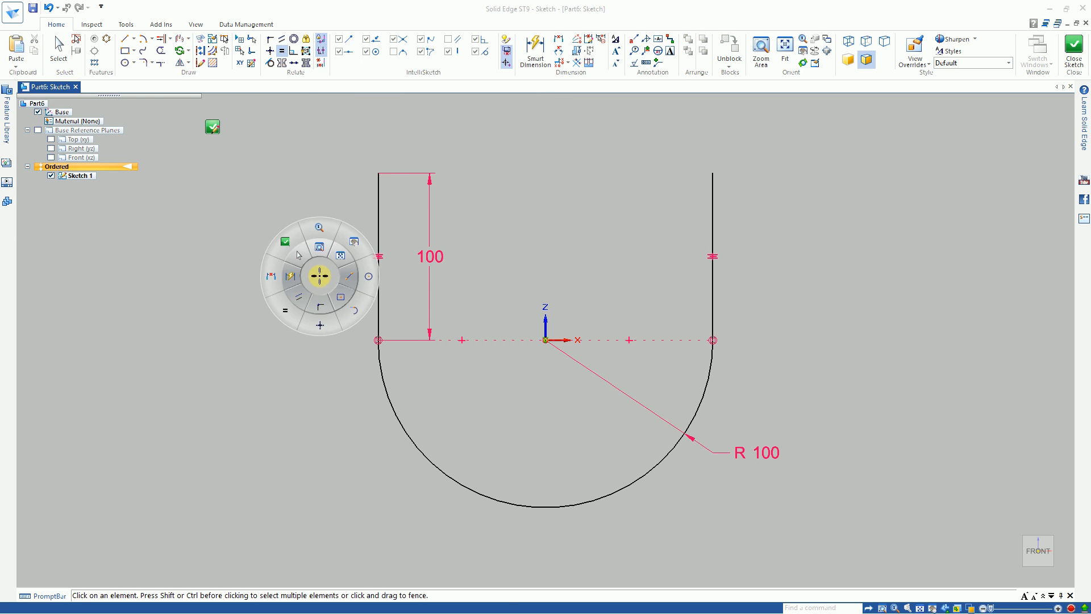
left_click(300, 258)
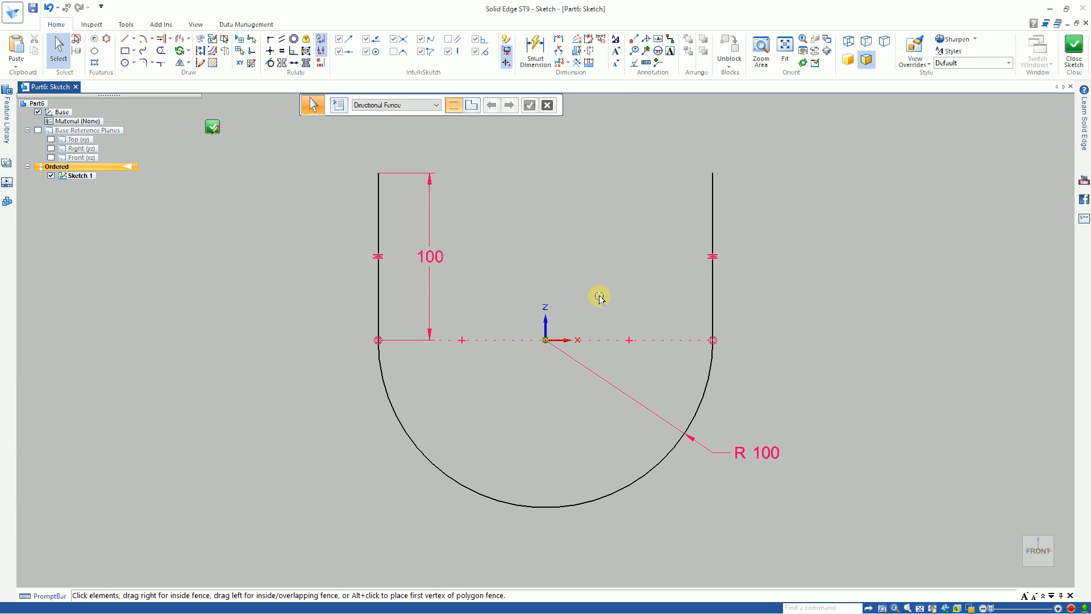
Step: Delete the equal relationship between the vertical lines and shorten the right line by lowering its upper endpoint
left_click(719, 259)
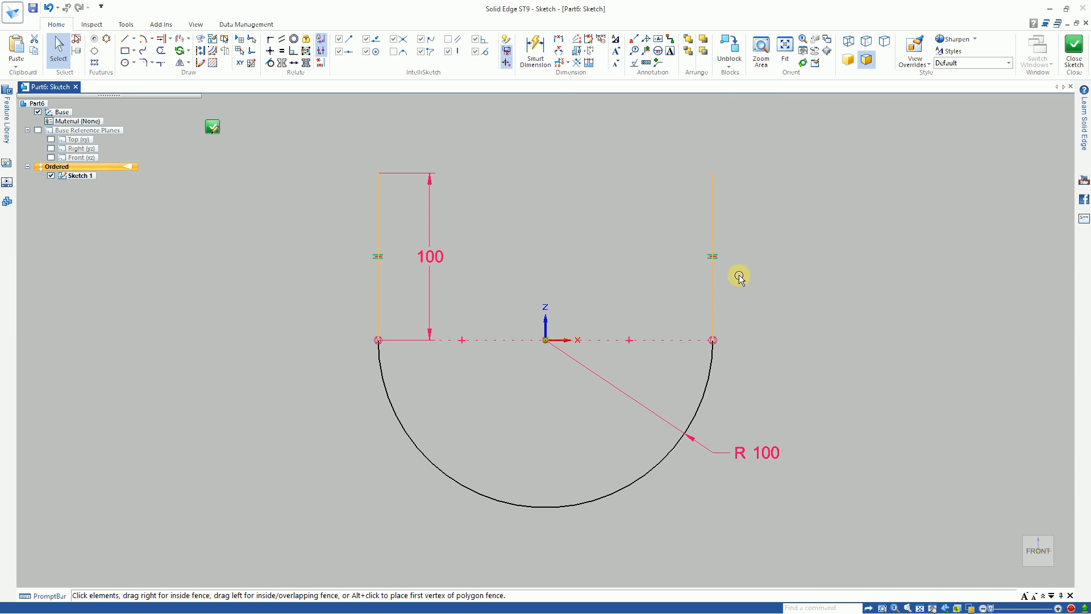
left_click(764, 271)
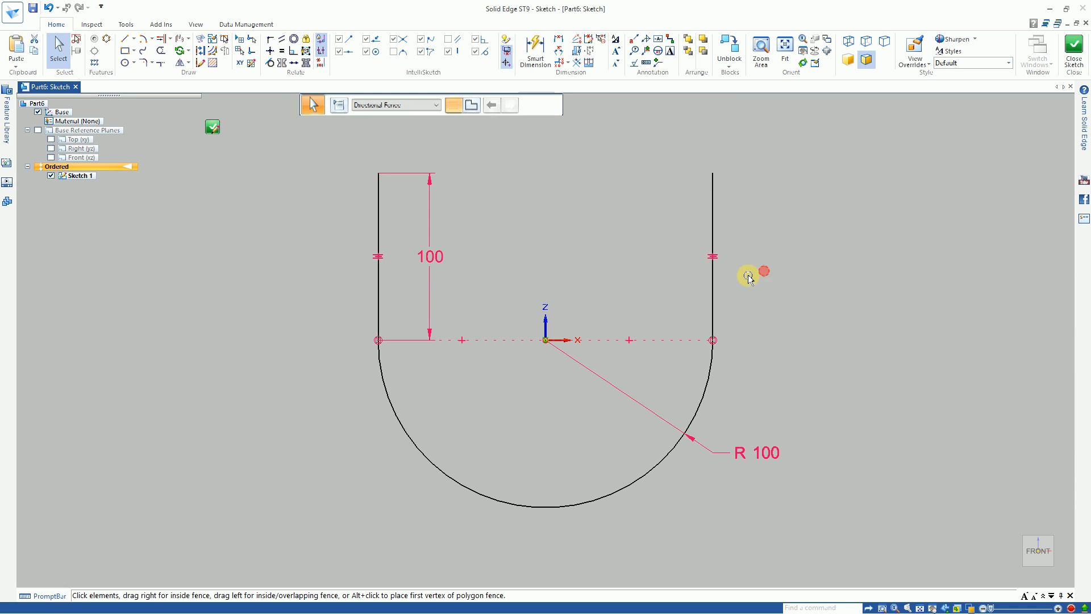
left_click(719, 259)
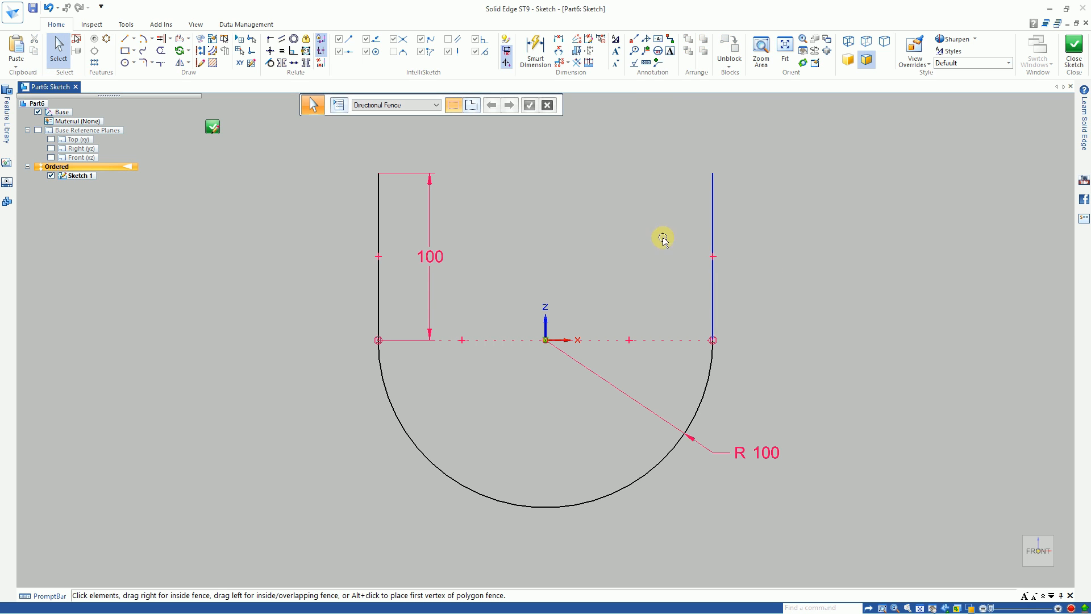
left_click(712, 195)
left_click_drag(711, 173, 712, 199)
left_click(645, 228)
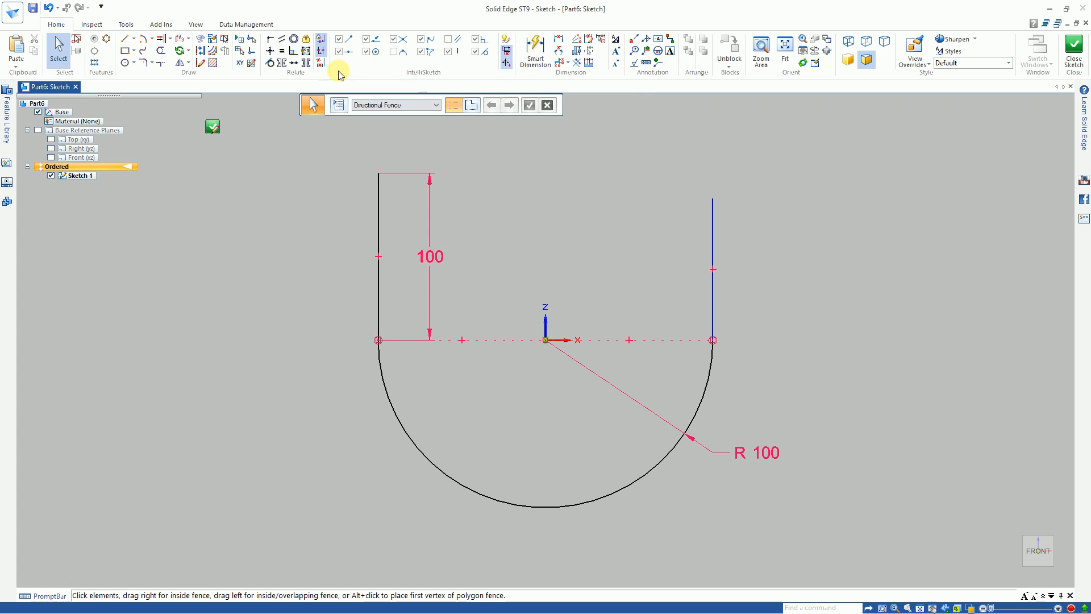
Step: Apply a Symmetric relationship between the left and right vertical lines about the sketch's vertical Z axis, and leave the command
left_click(284, 64)
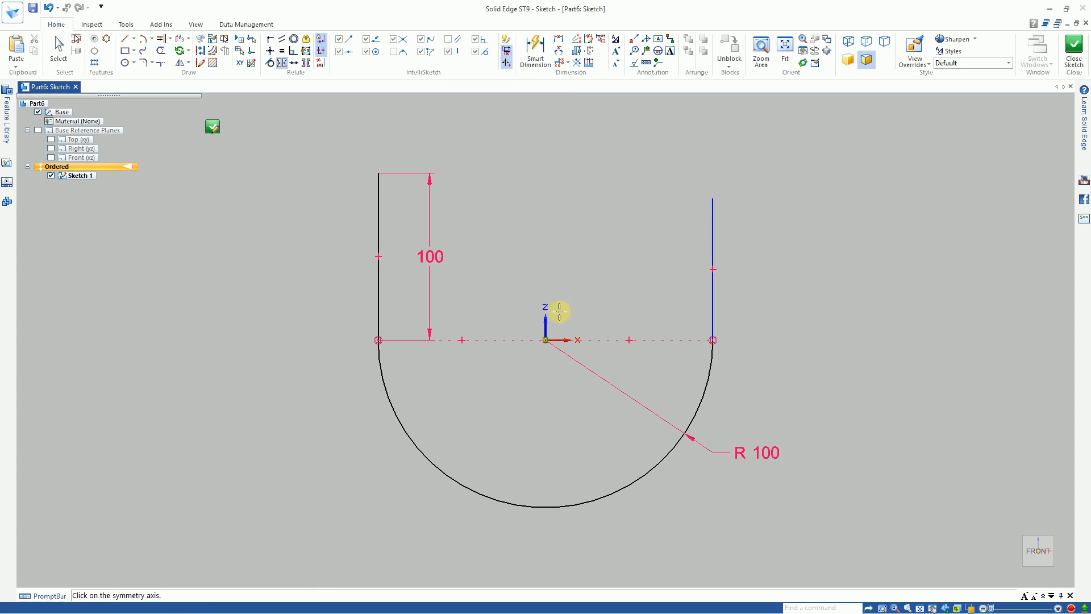
left_click(545, 324)
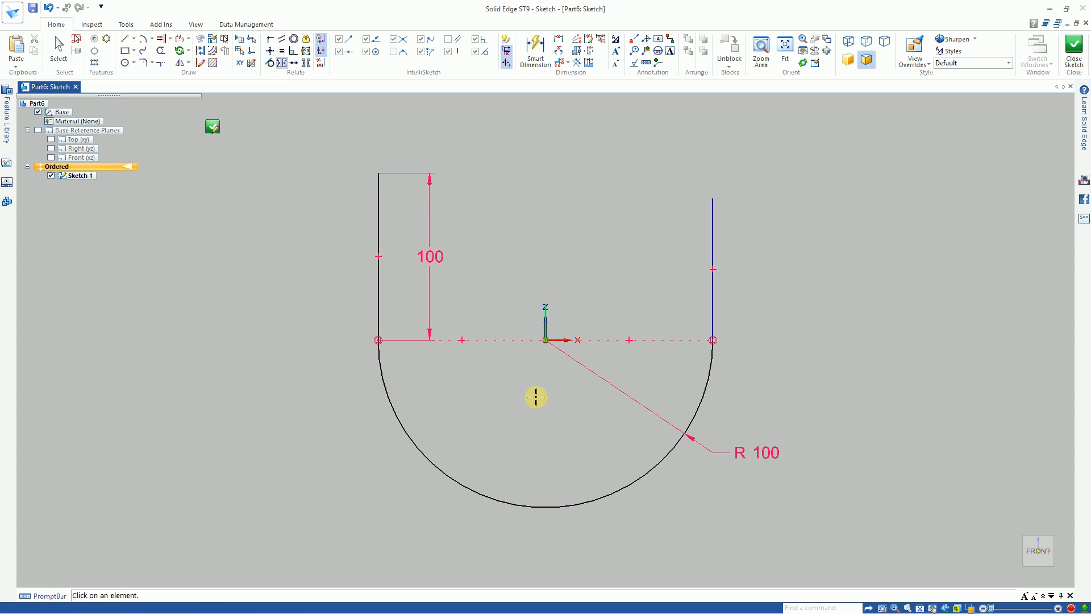
left_click(379, 304)
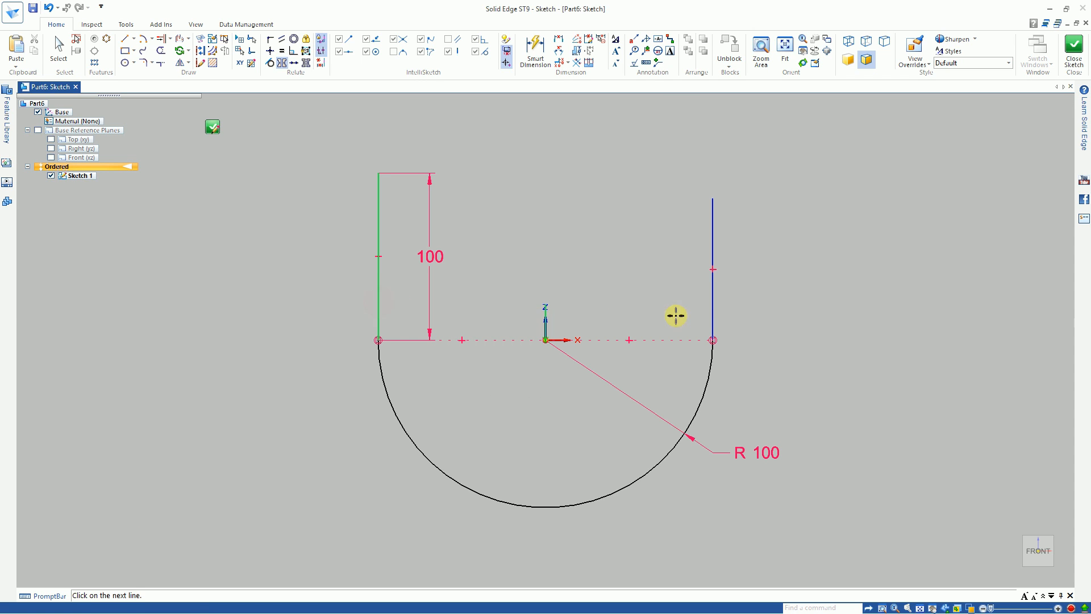
left_click(713, 314)
left_click(713, 305)
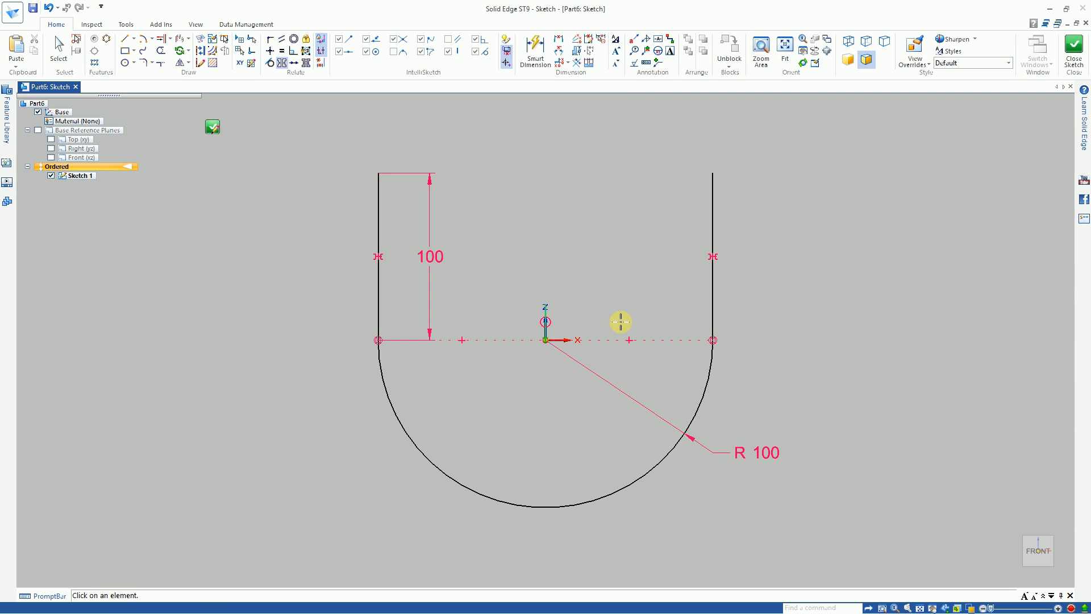
right_click(643, 299)
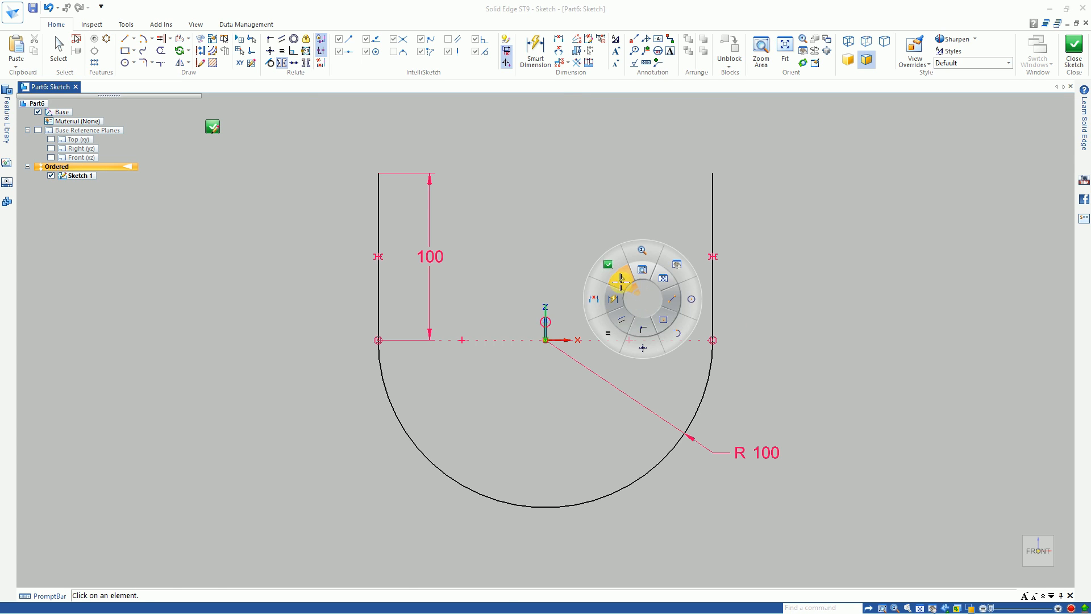
left_click(622, 277)
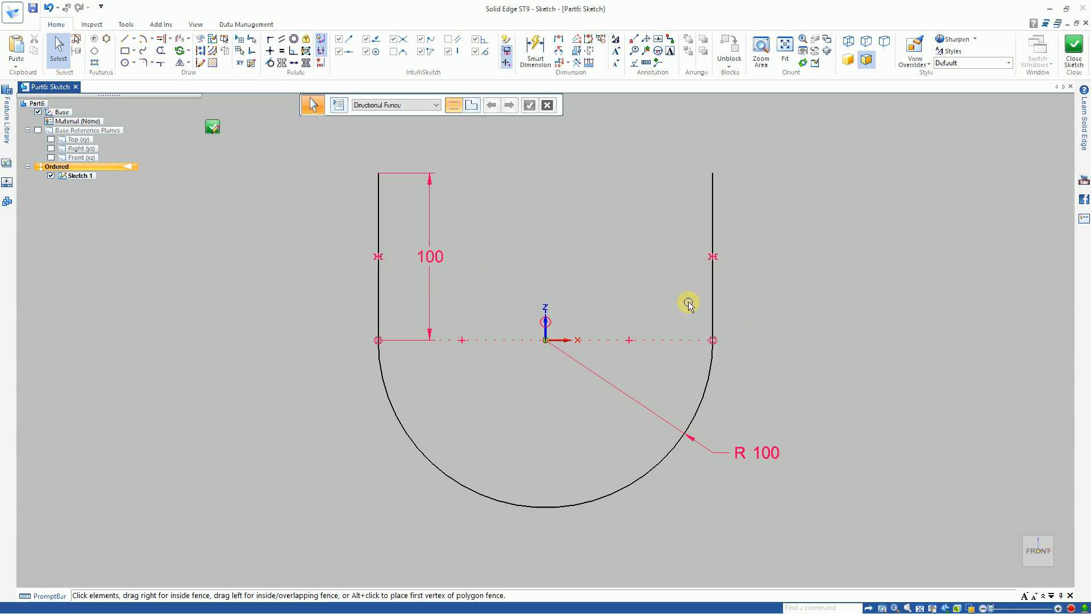
left_click(707, 262)
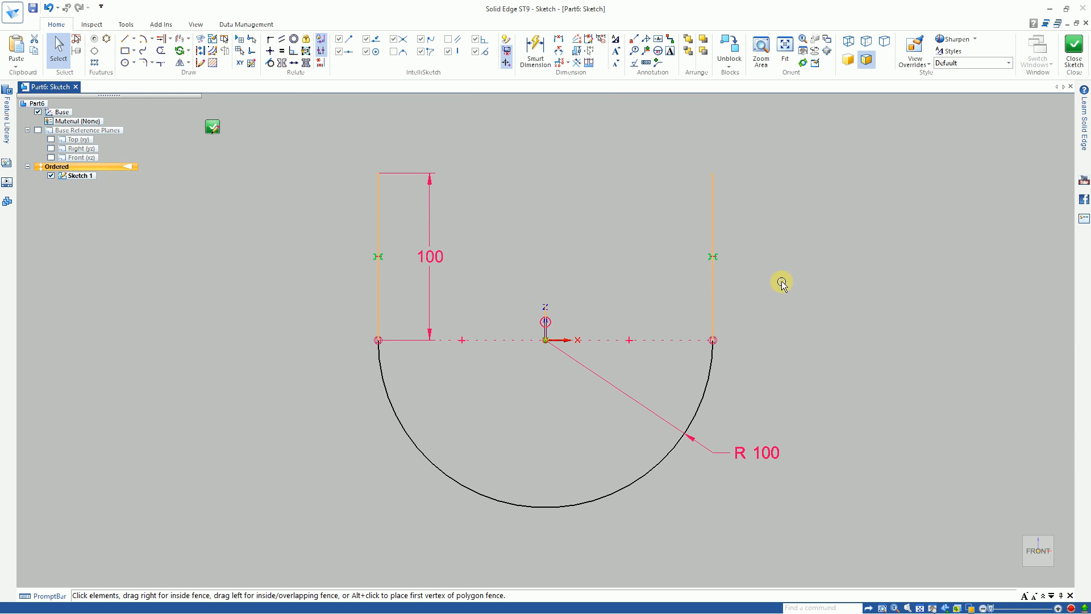
left_click(858, 278)
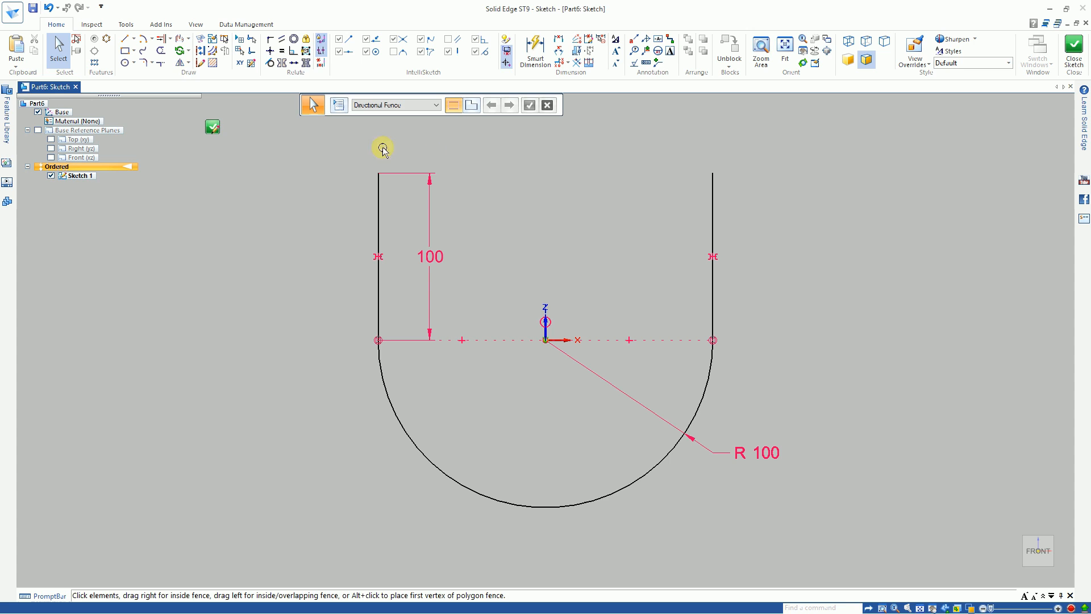
left_click(182, 38)
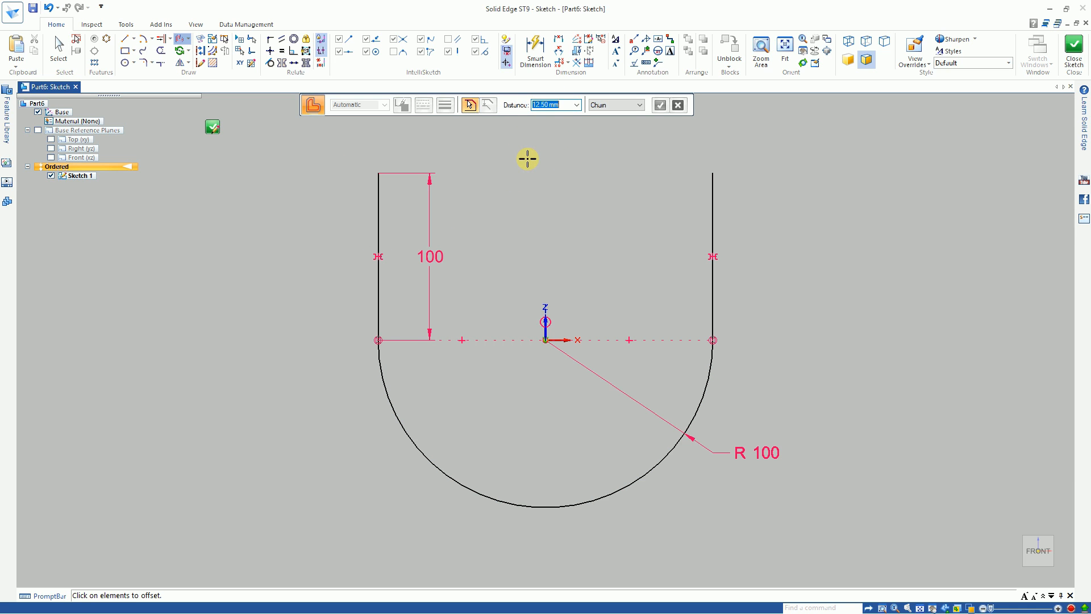
left_click(641, 107)
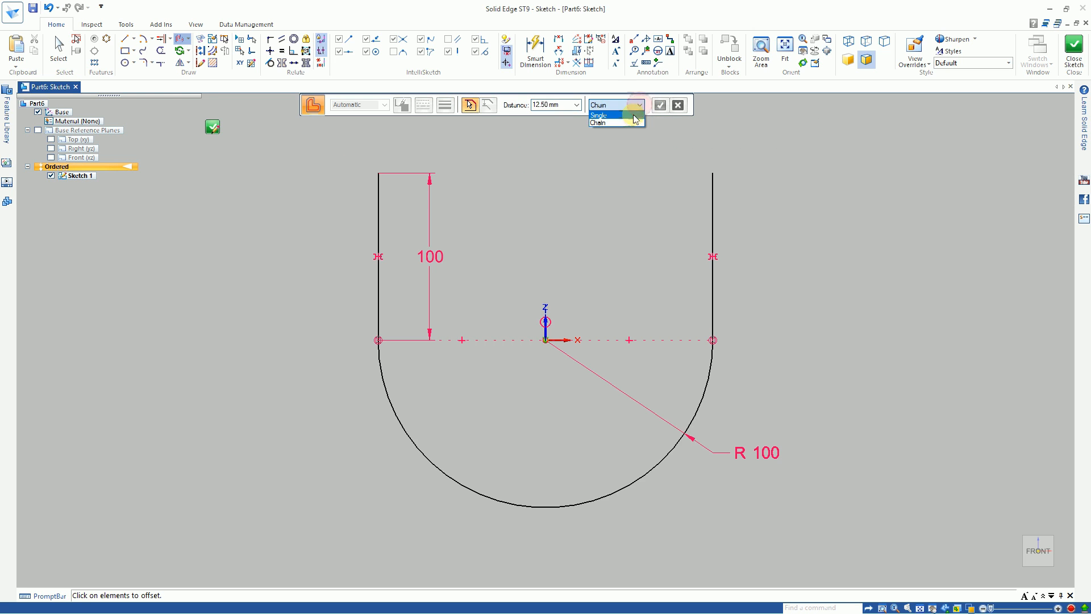
left_click(625, 115)
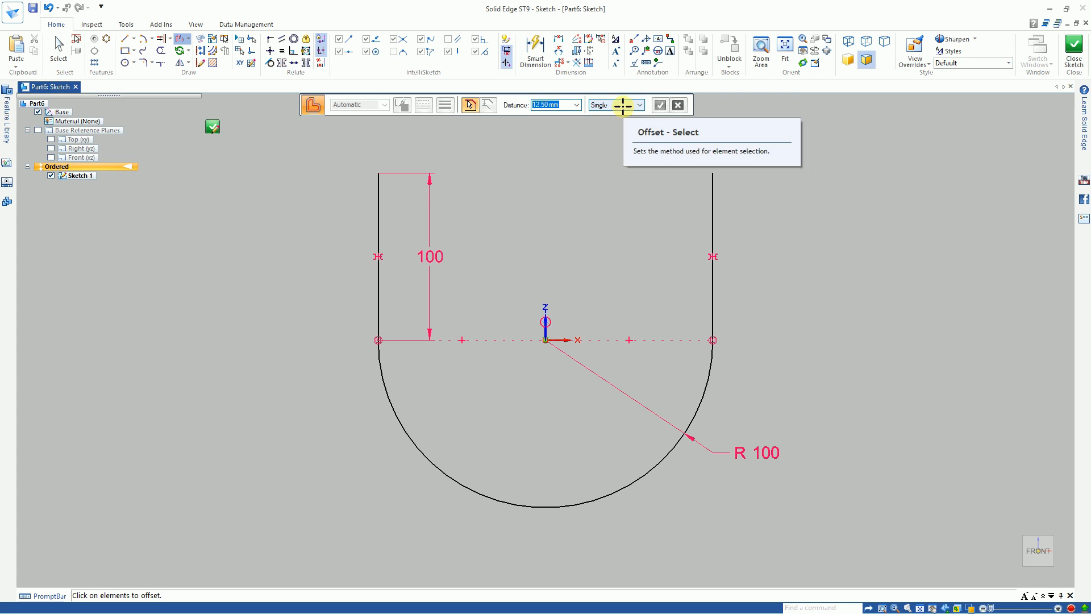
left_click(382, 220)
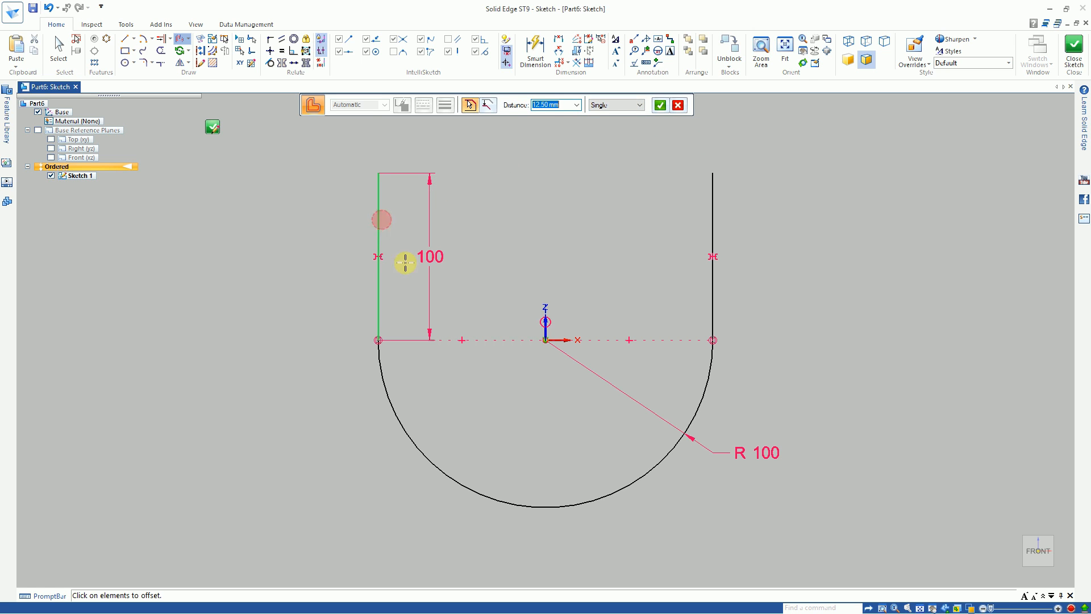
left_click(400, 424)
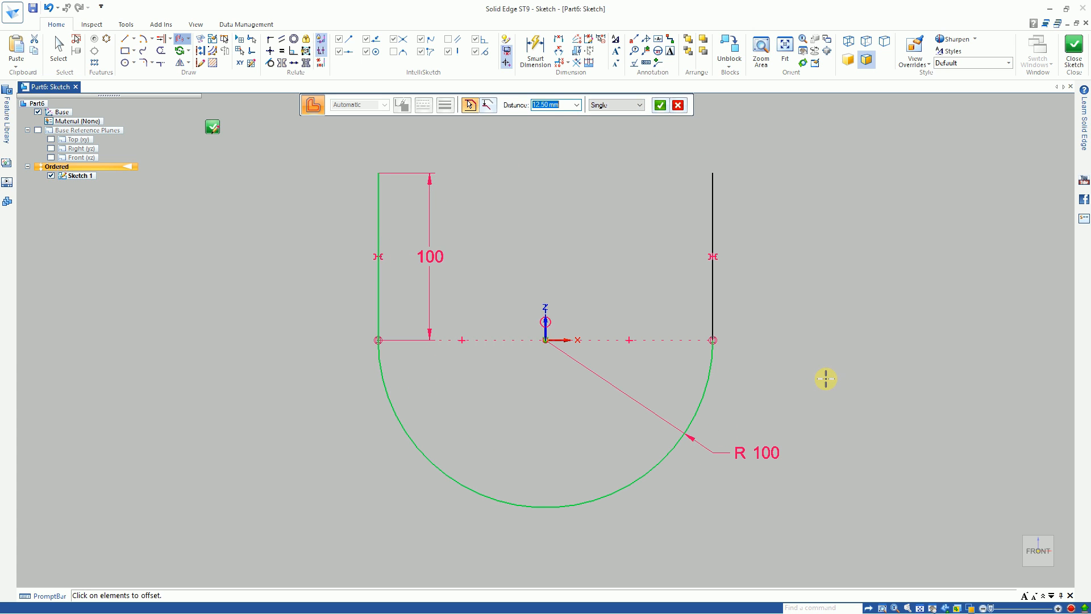
left_click(660, 104)
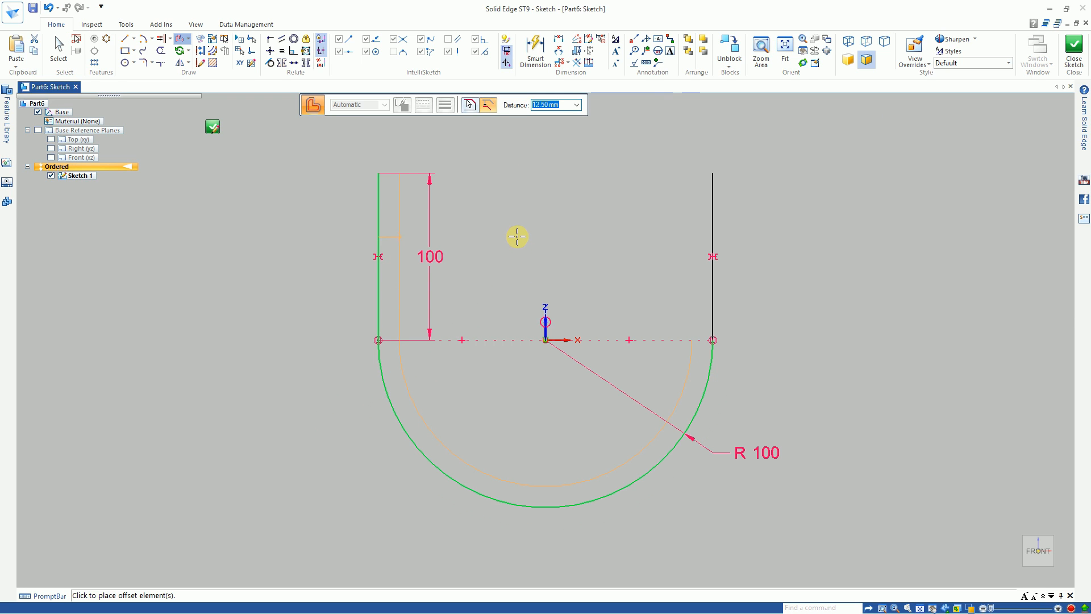
key("Escape")
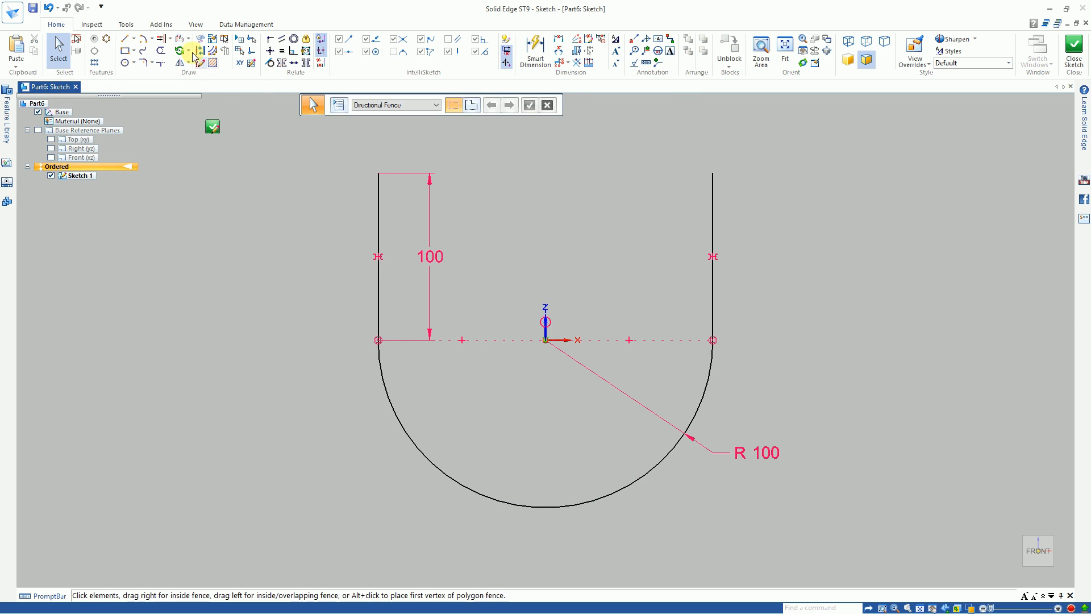
Step: Offset the whole U-shaped profile outward four successive times at a distance of 12.50 mm, using Chain selection
left_click(179, 40)
left_click(625, 104)
left_click(617, 125)
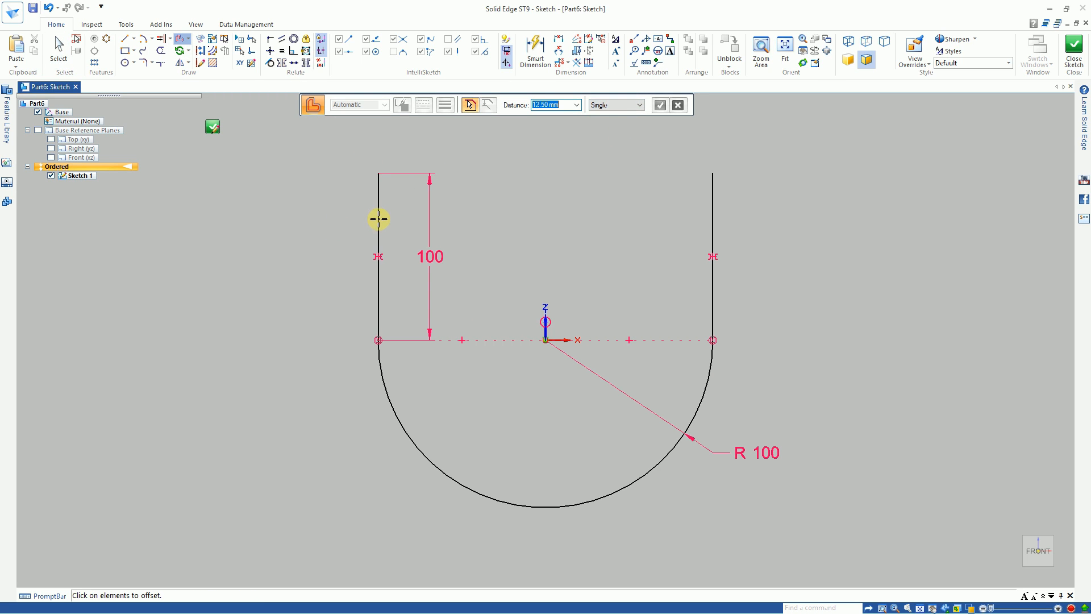
left_click(625, 105)
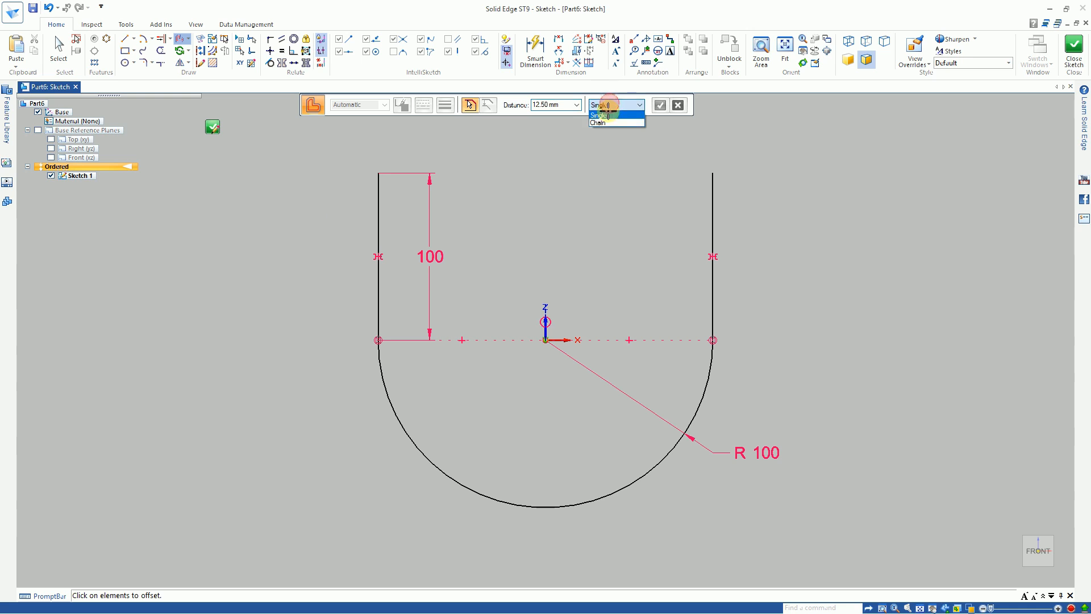
left_click(606, 123)
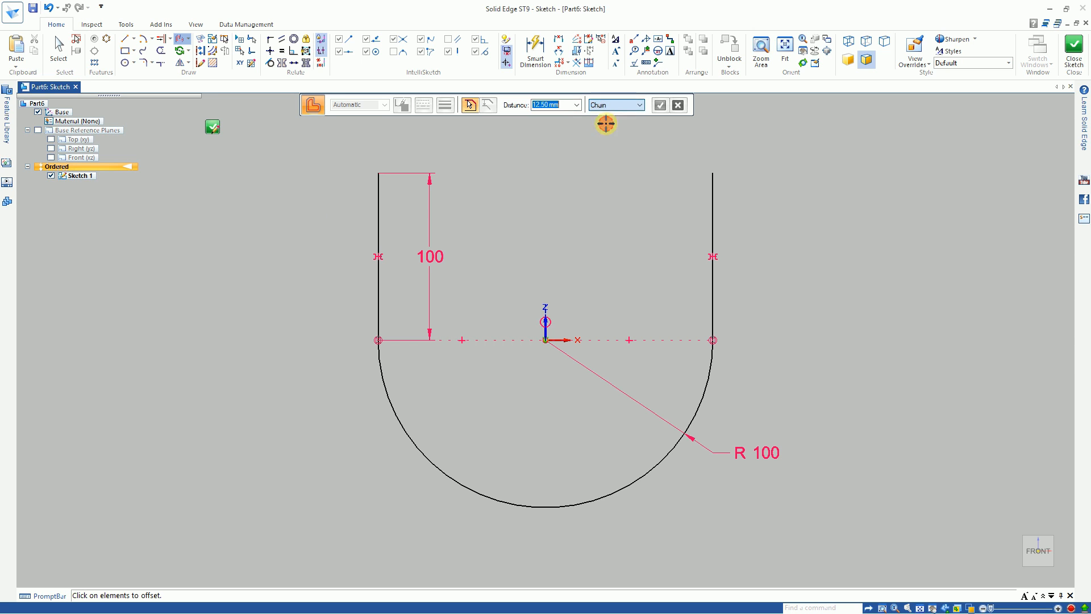
left_click(377, 233)
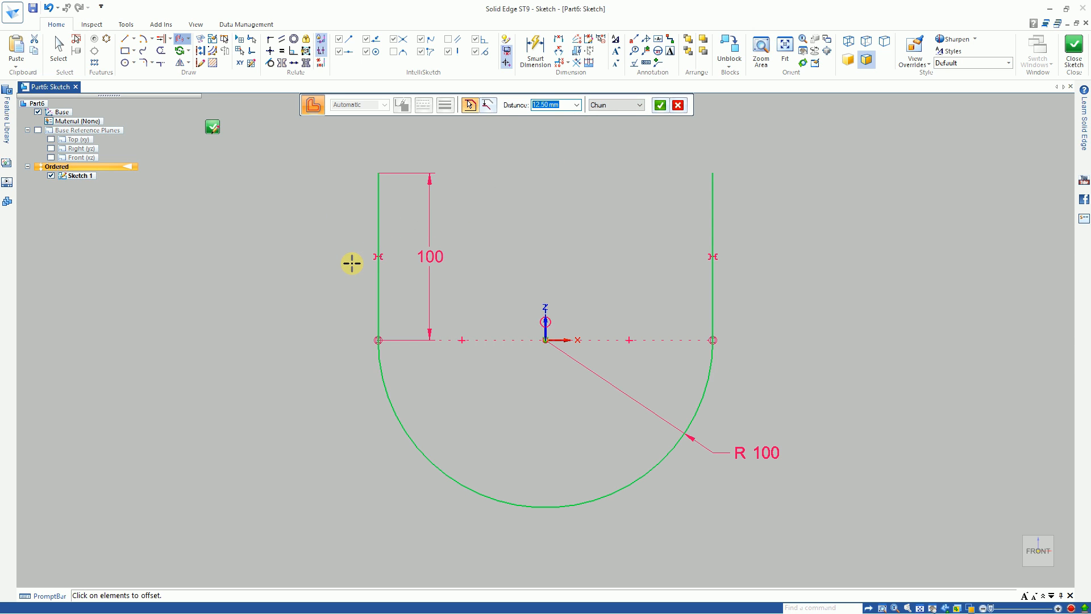
left_click(660, 106)
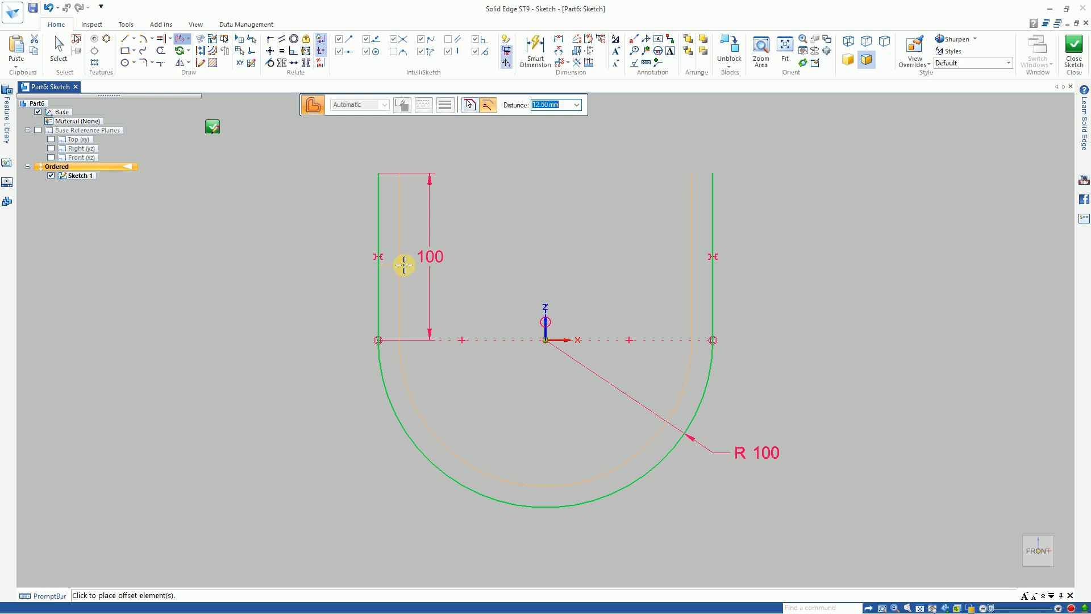
left_click(301, 271)
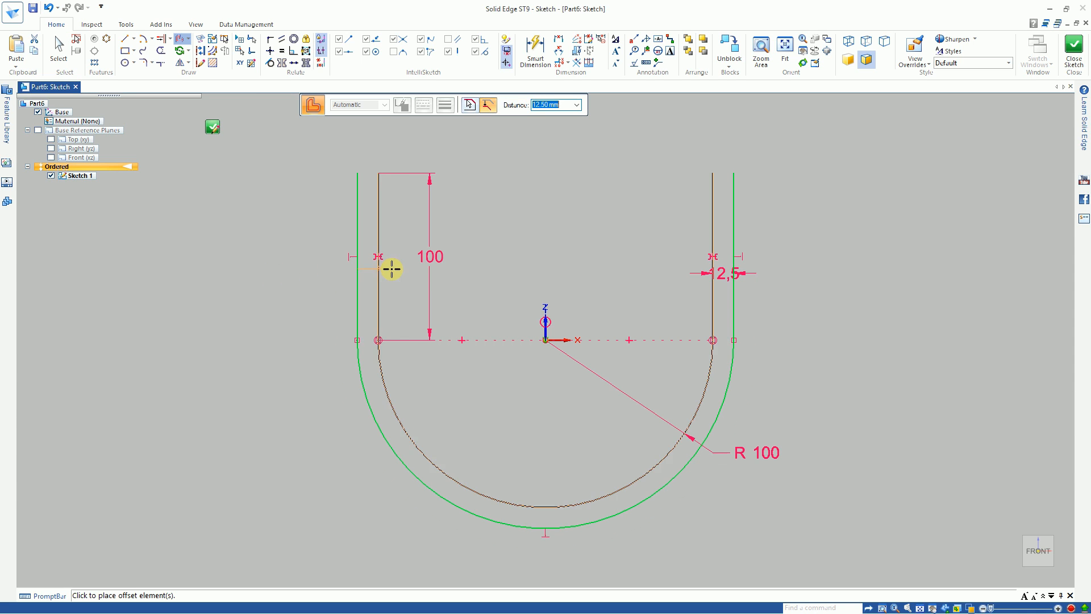
left_click(312, 280)
left_click(257, 280)
left_click(249, 285)
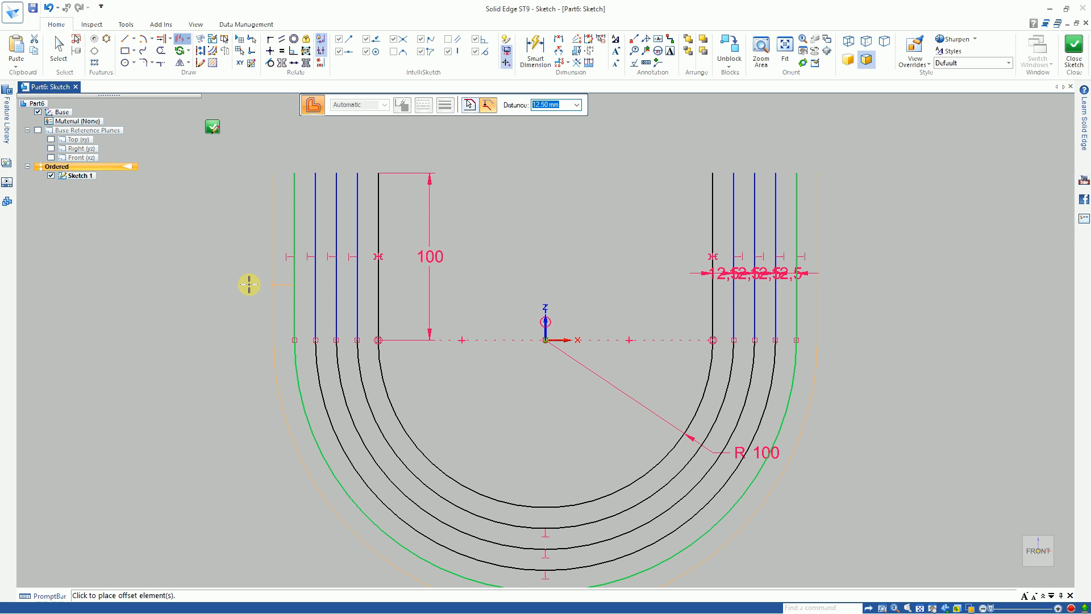
left_click(249, 285)
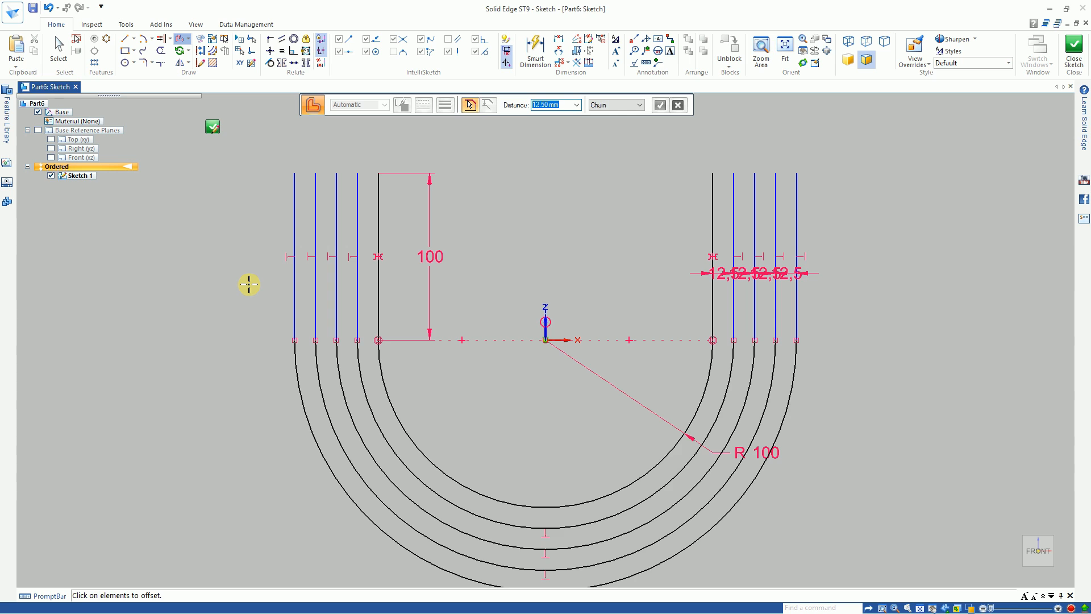
Step: Undo the two outermost offsets and leave the Offset command
key("ctrl+z")
key("ctrl+z")
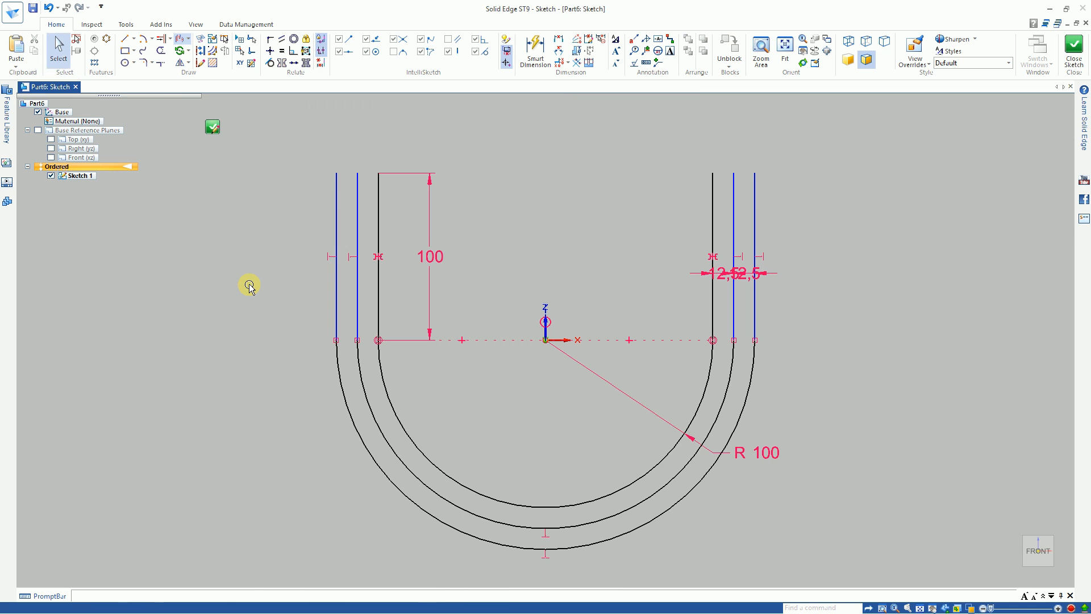
key("Escape")
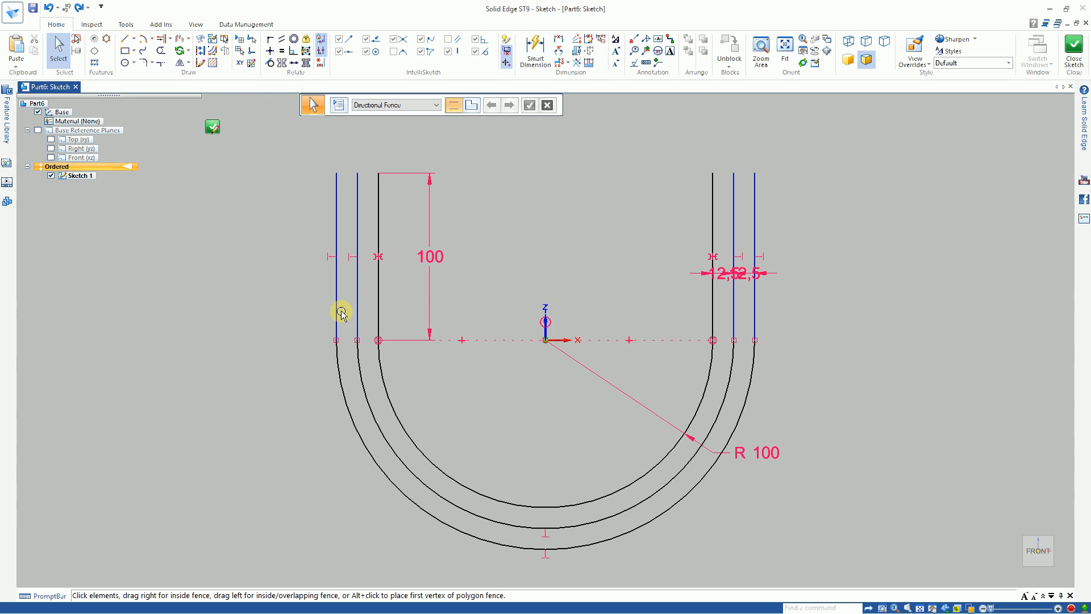
Step: Close both upper ends of the U with lines joining the inner profile's endpoints to the outermost offset's endpoints
left_click(125, 38)
left_click(336, 173)
left_click(378, 173)
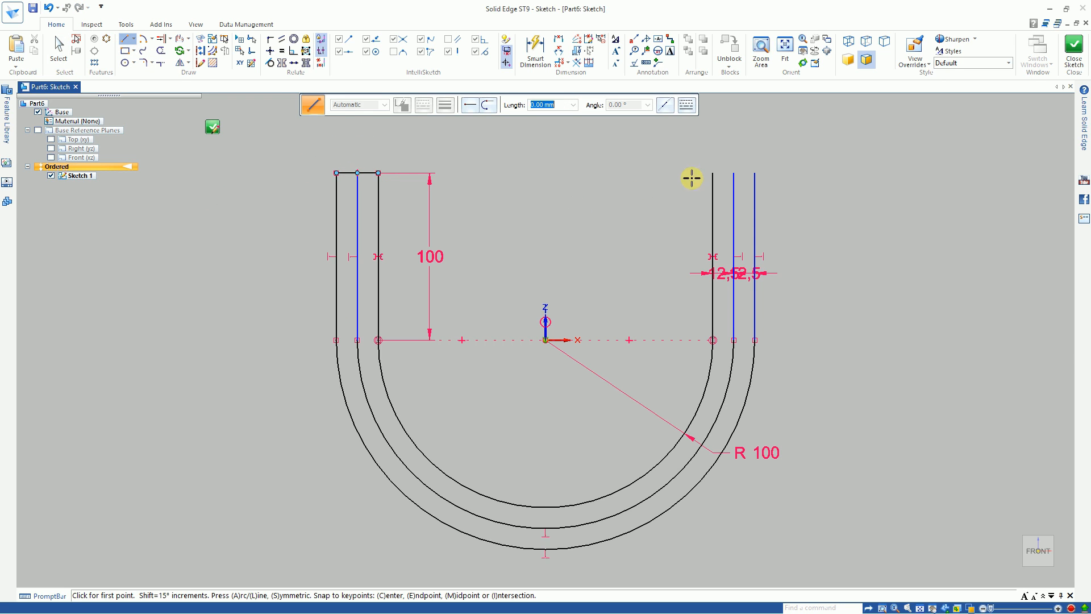
left_click(713, 173)
left_click(755, 173)
right_click(809, 189)
key("Escape")
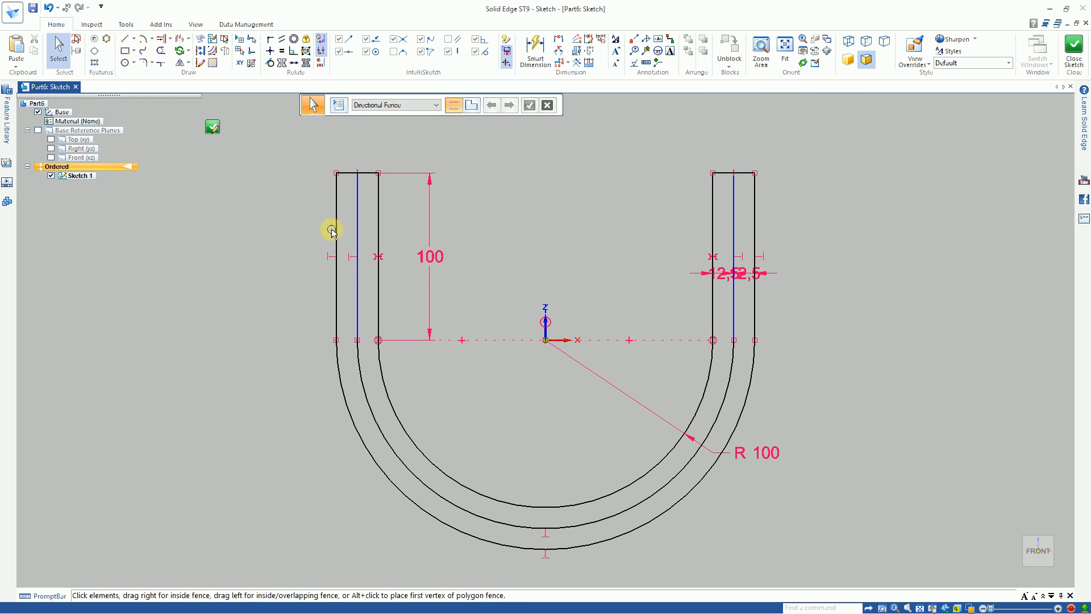
Step: Separate the two overlapping 12,5 offset dimensions, placing the outer one outside the U and the inner one inside it
left_click(379, 225)
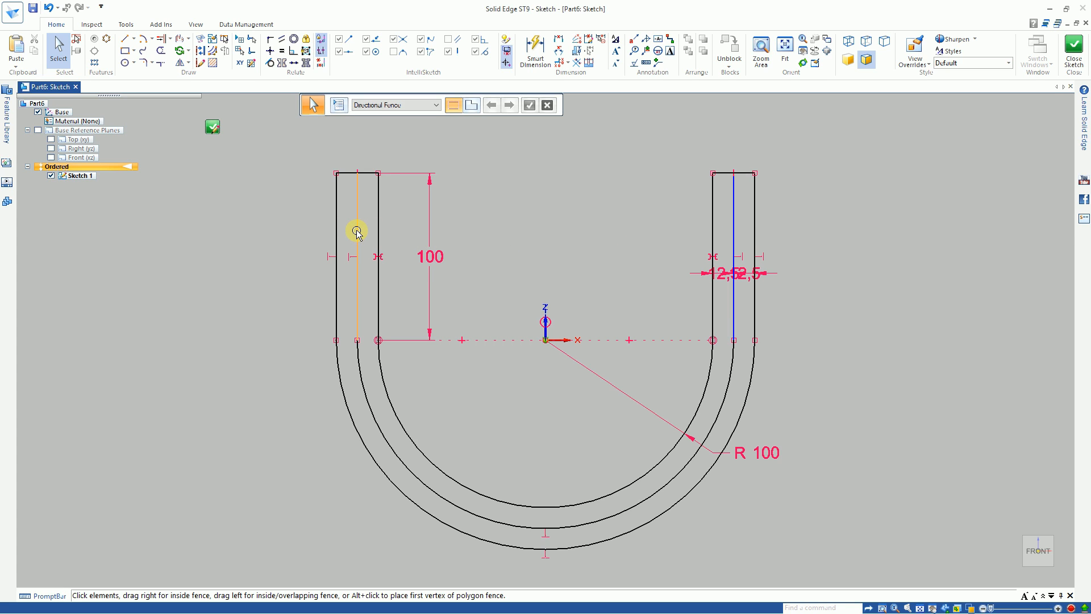
left_click(721, 276)
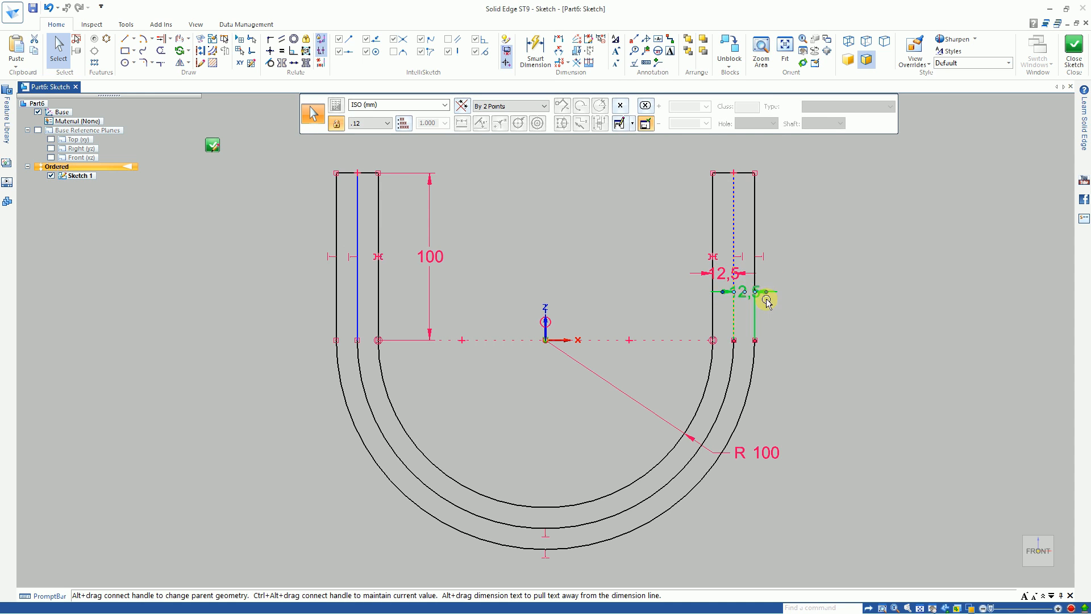
left_click_drag(743, 292, 831, 297)
left_click_drag(722, 276, 650, 233)
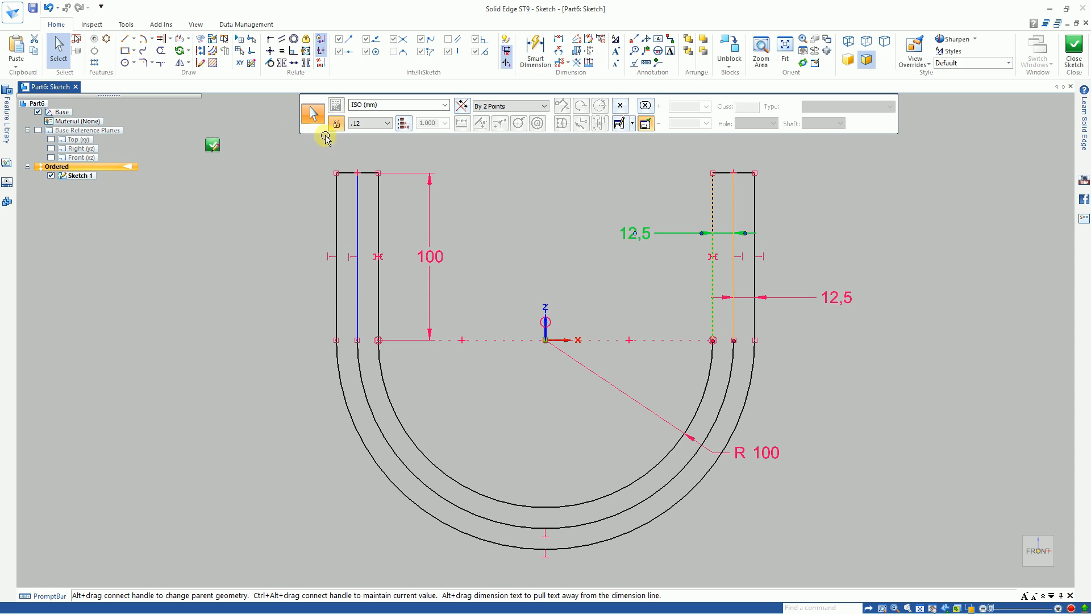
left_click(685, 291)
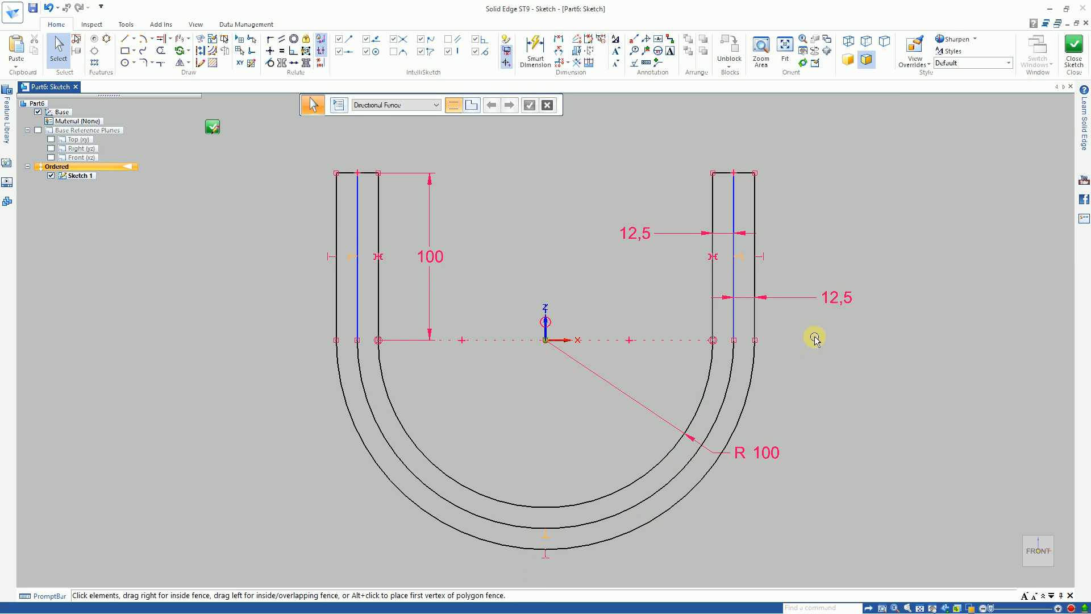
Step: Set the distance between the middle and outermost offset profiles to 100 mm
left_click(841, 296)
type("100")
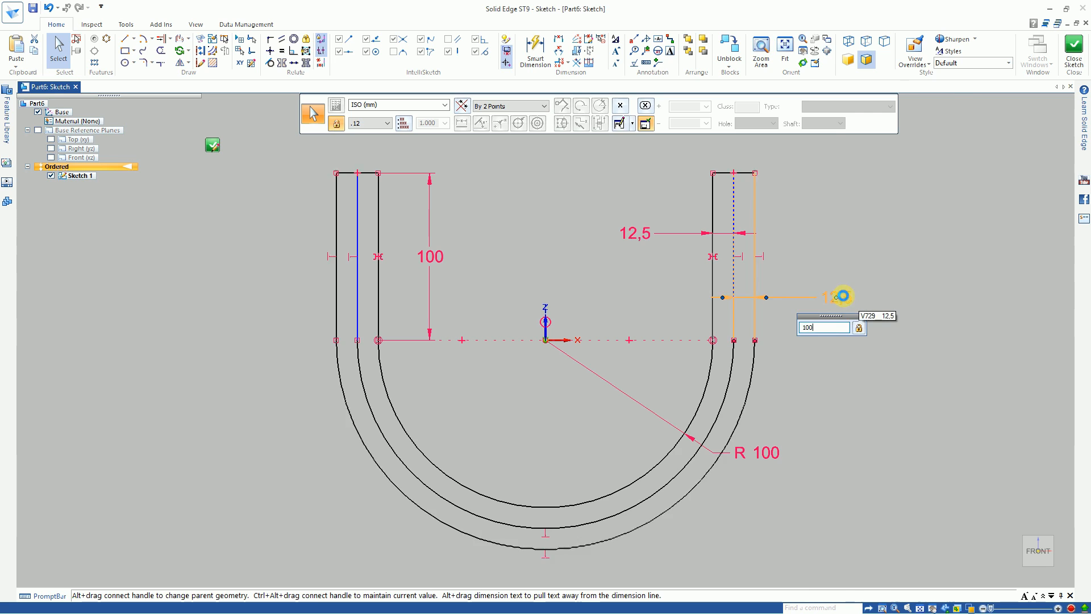
key("Return")
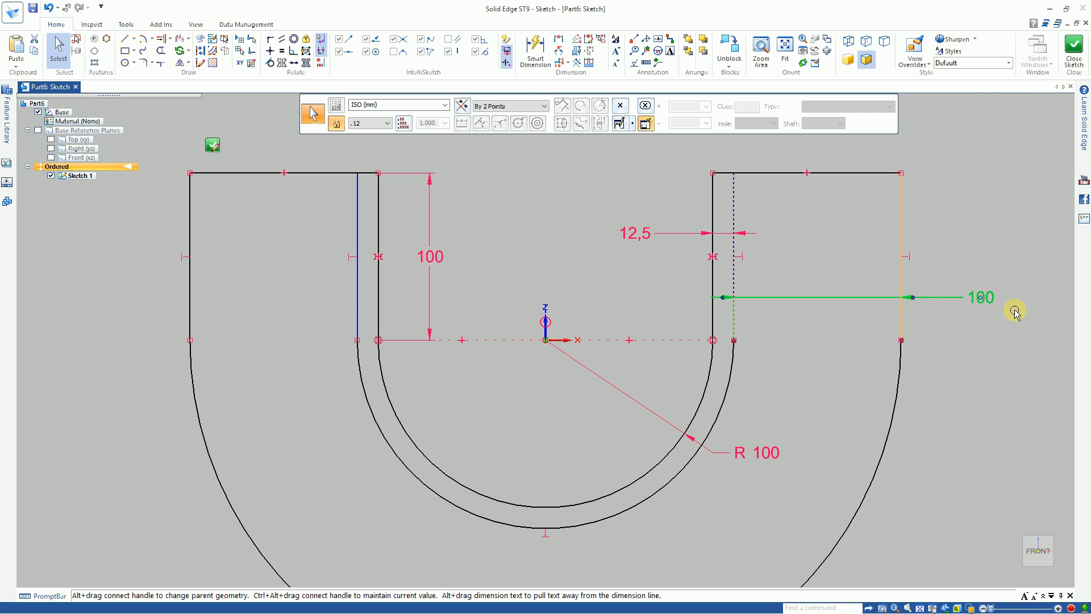
Step: Set the distance between the middle and outermost offset profiles to 12,5 mm
left_click(983, 297)
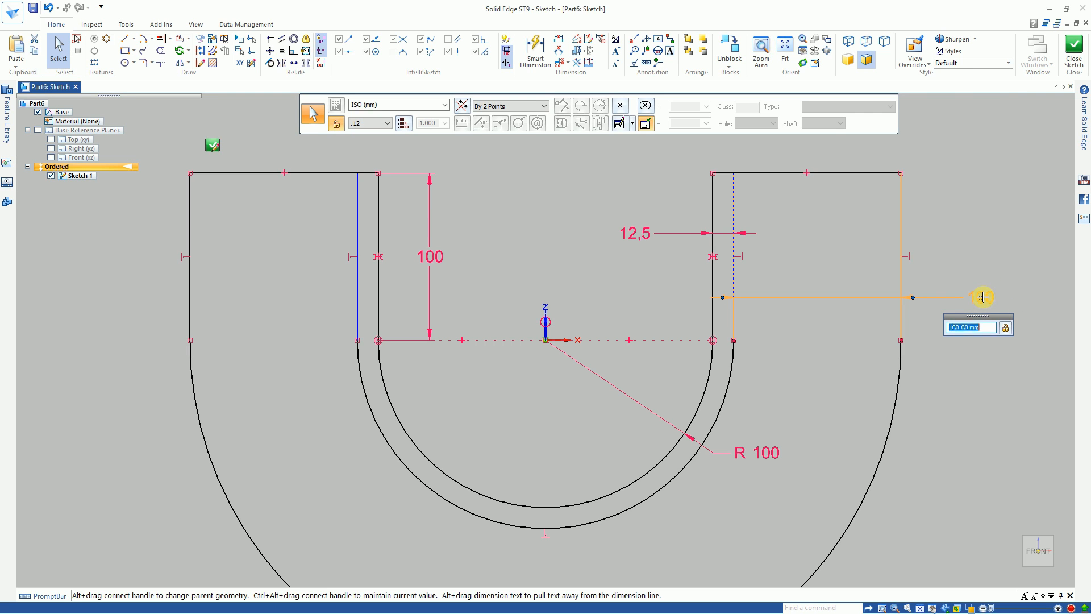
key("Return")
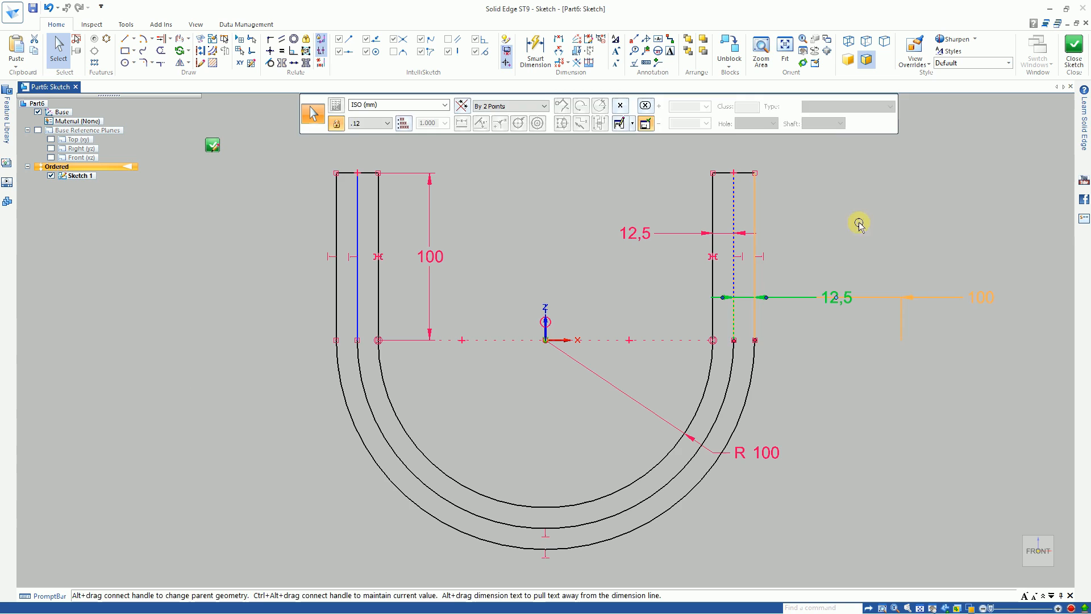
key("Escape")
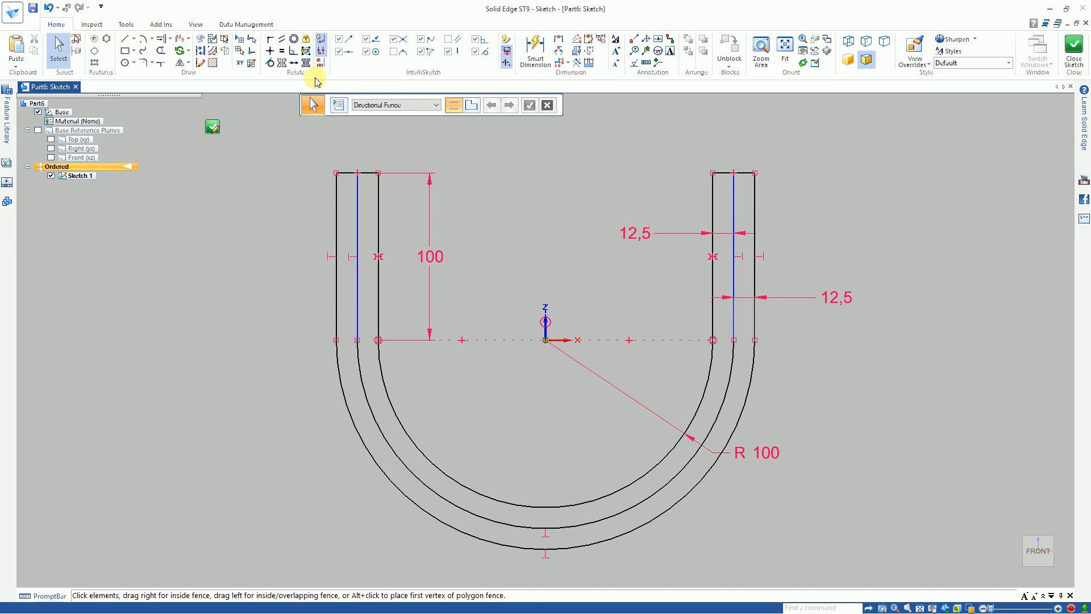
Step: Try to connect the middle profile's upper-right endpoint to the midpoint of the right closing line
left_click(271, 39)
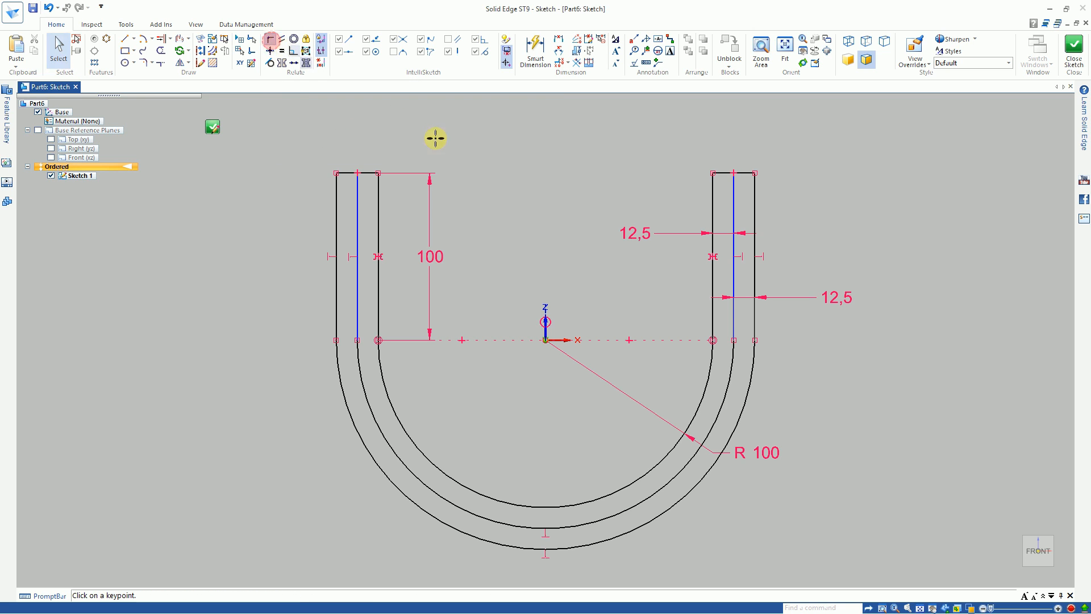
left_click(734, 173)
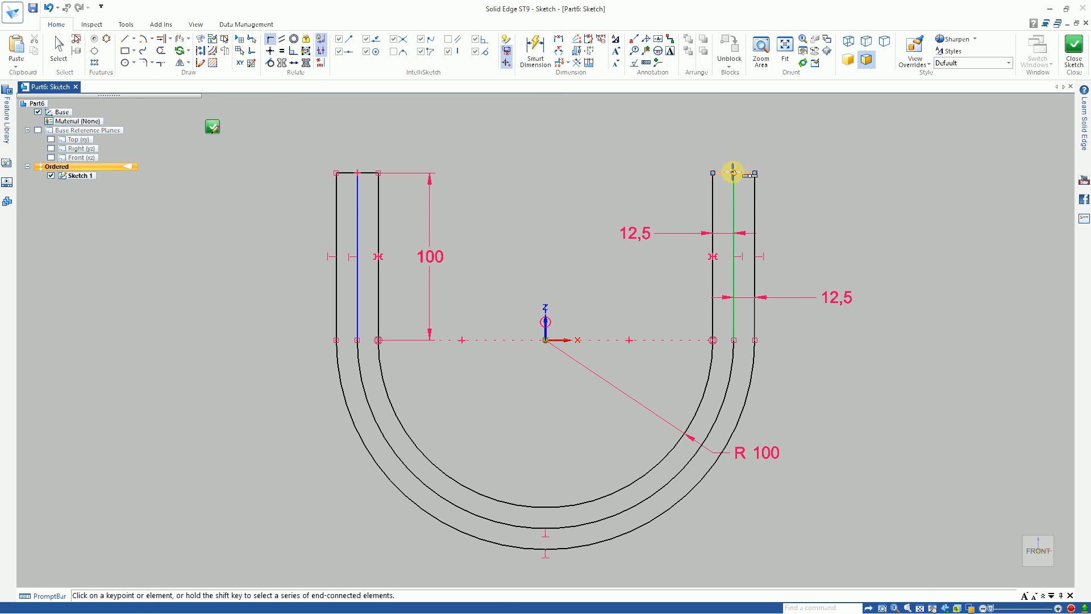
left_click(734, 173)
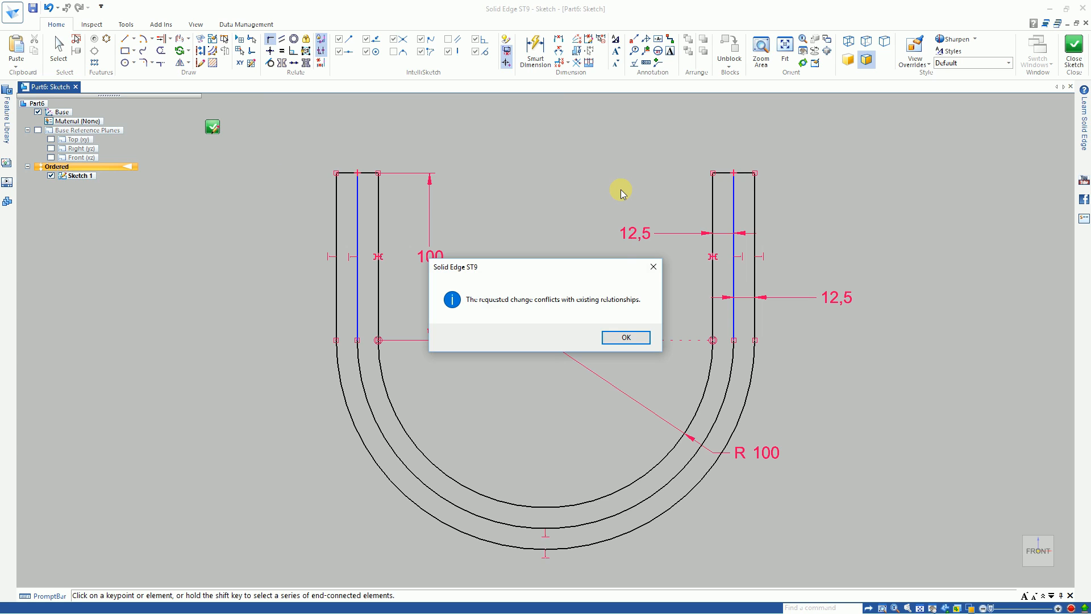
left_click(653, 267)
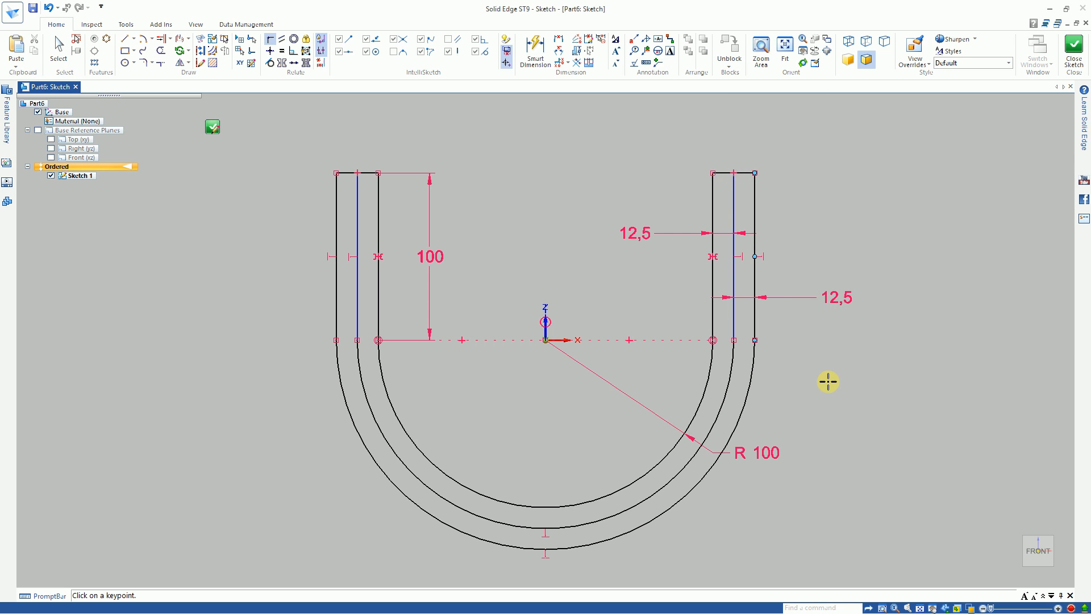
Step: Delete the 12,5 dimension between the middle and outermost offset profiles
right_click_drag(832, 381, 806, 356)
left_click(829, 300)
key("Delete")
Step: Connect both upper endpoints of the middle profile to the midpoints of the lines closing the U's ends
left_click(271, 39)
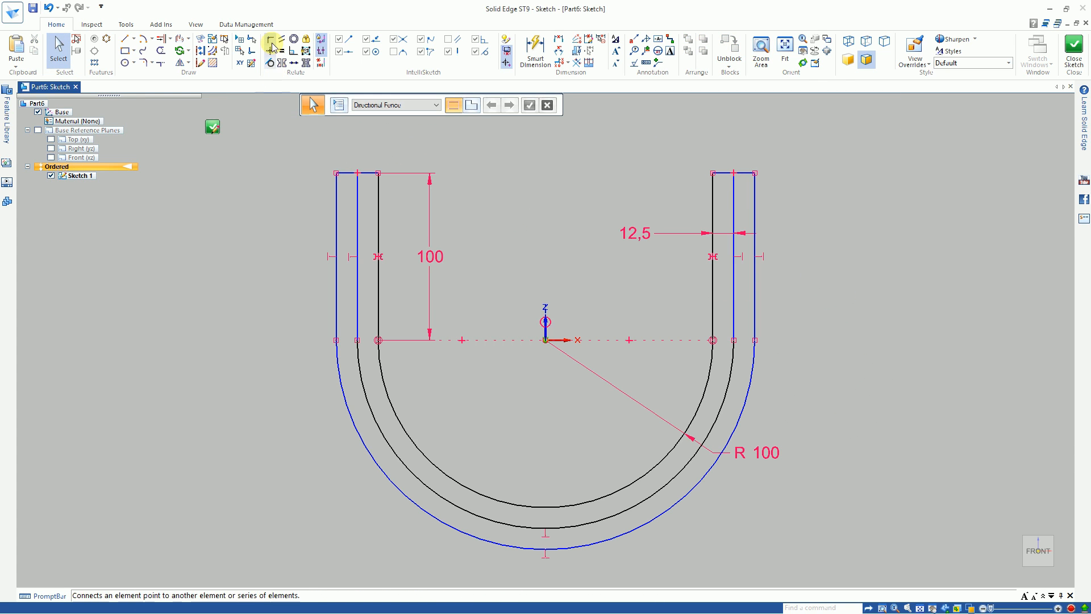
left_click(734, 173)
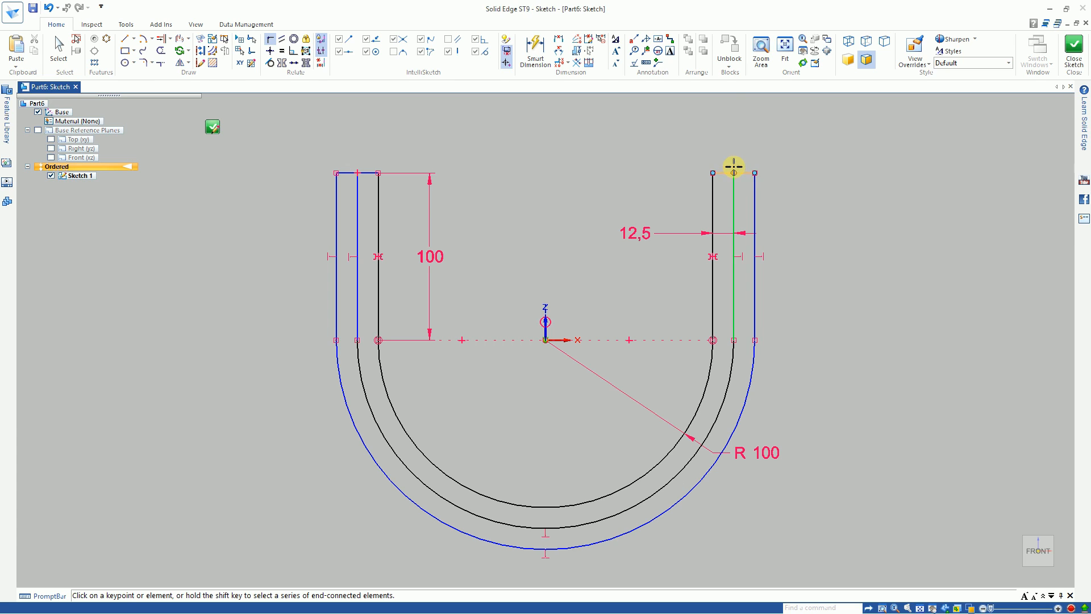
left_click(734, 172)
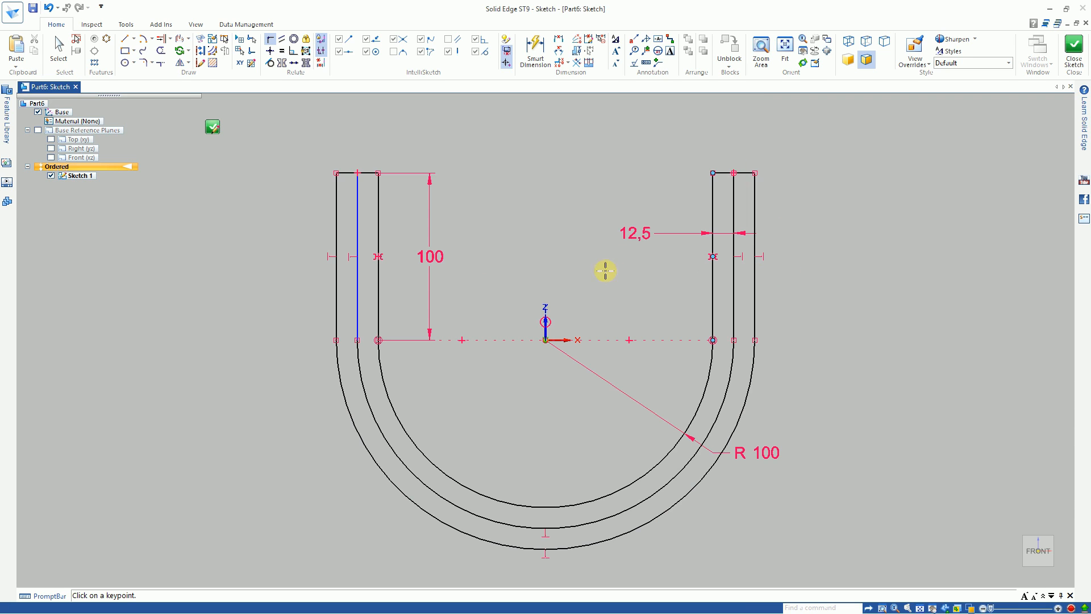
left_click(357, 172)
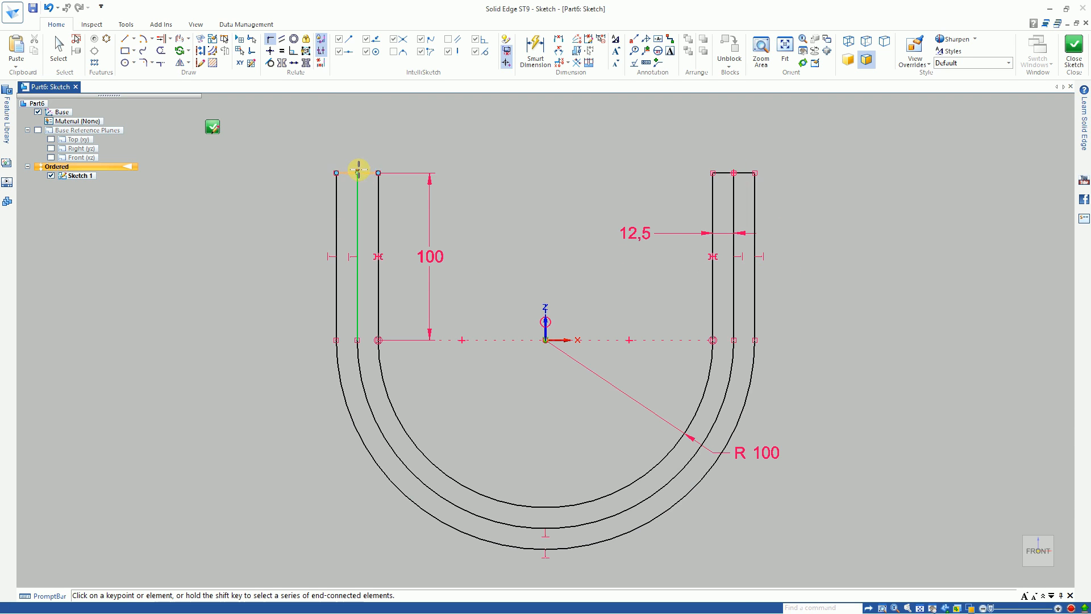
left_click(357, 172)
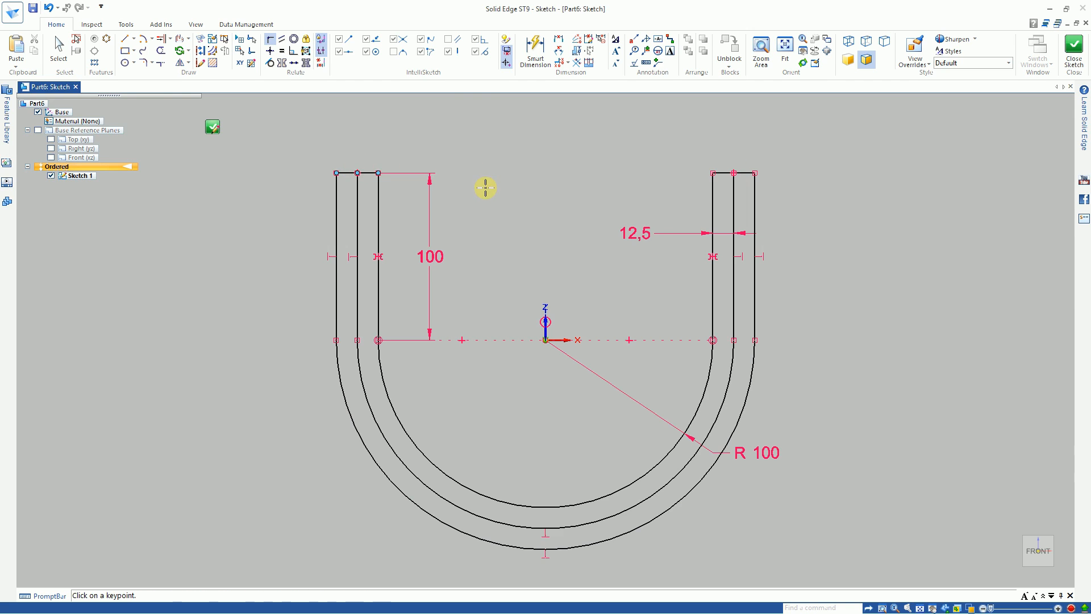
key("Escape")
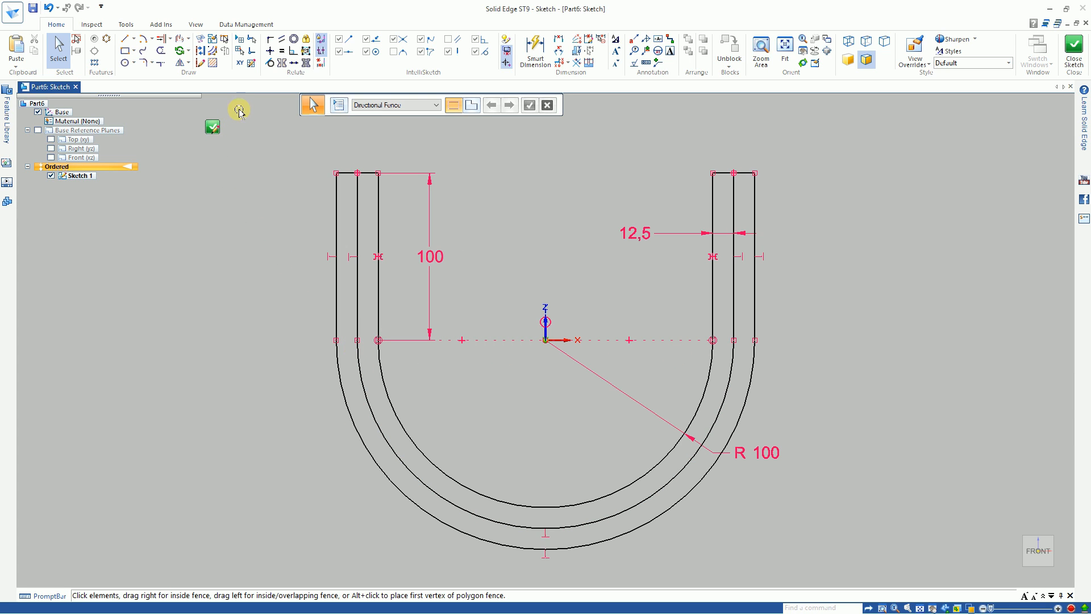
Step: Convert the whole middle U profile to construction geometry, using Chain selection
left_click(199, 52)
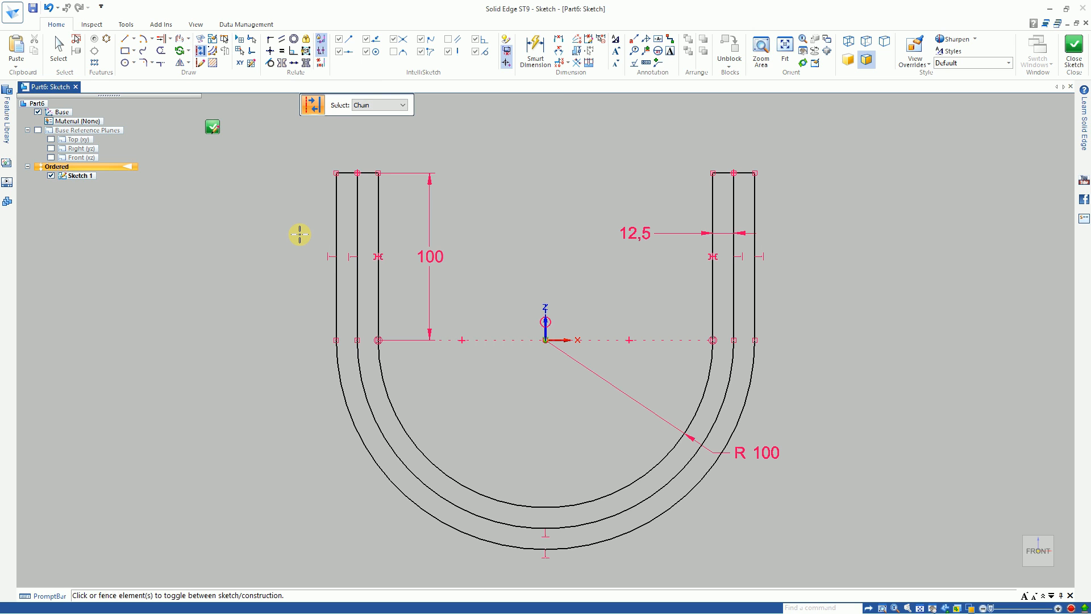
left_click(398, 106)
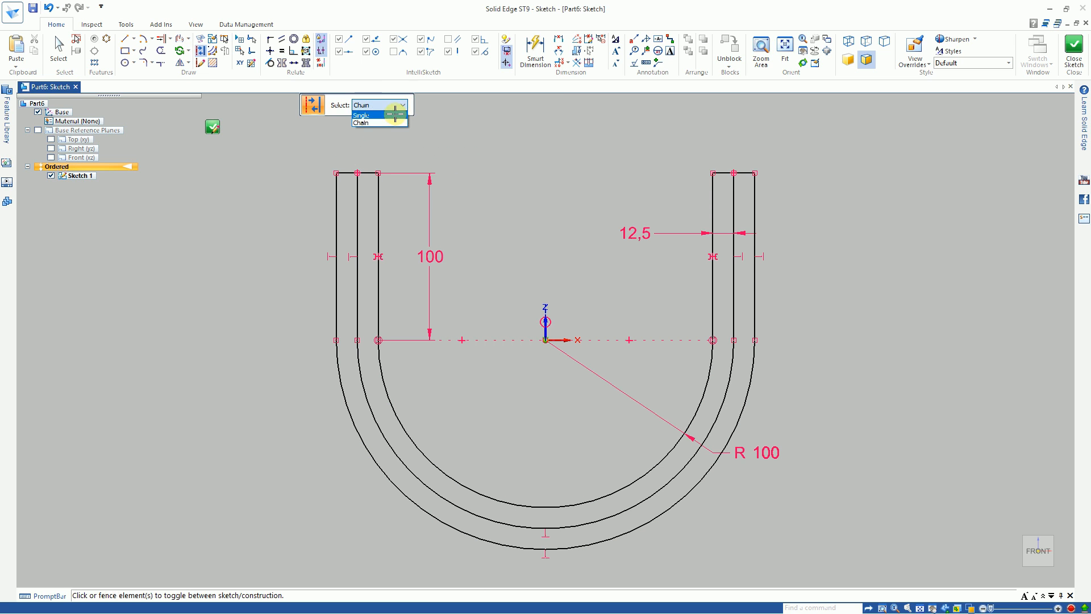
left_click(392, 122)
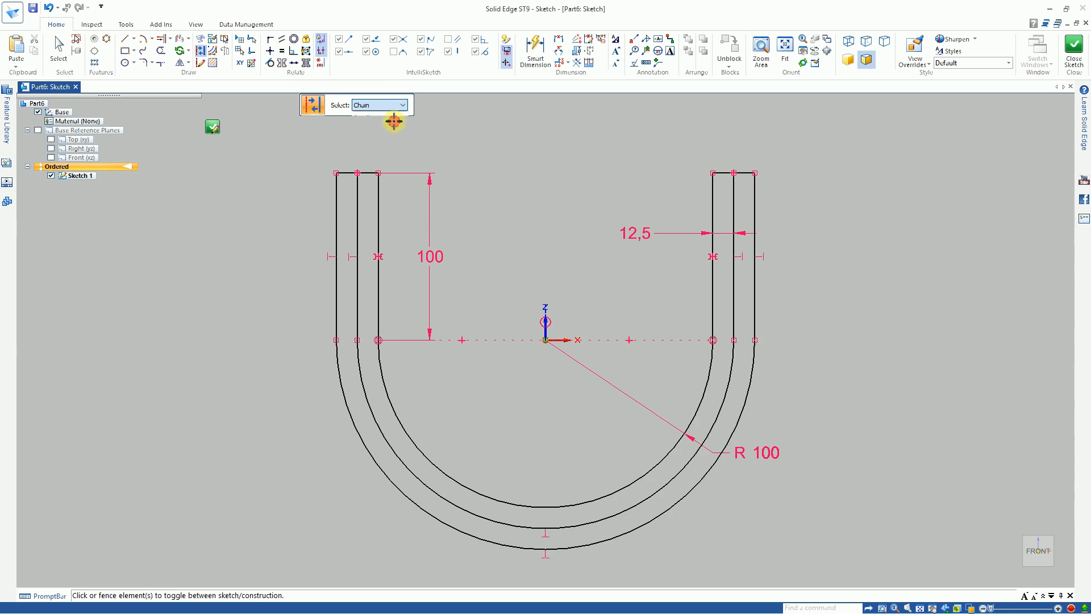
left_click(360, 193)
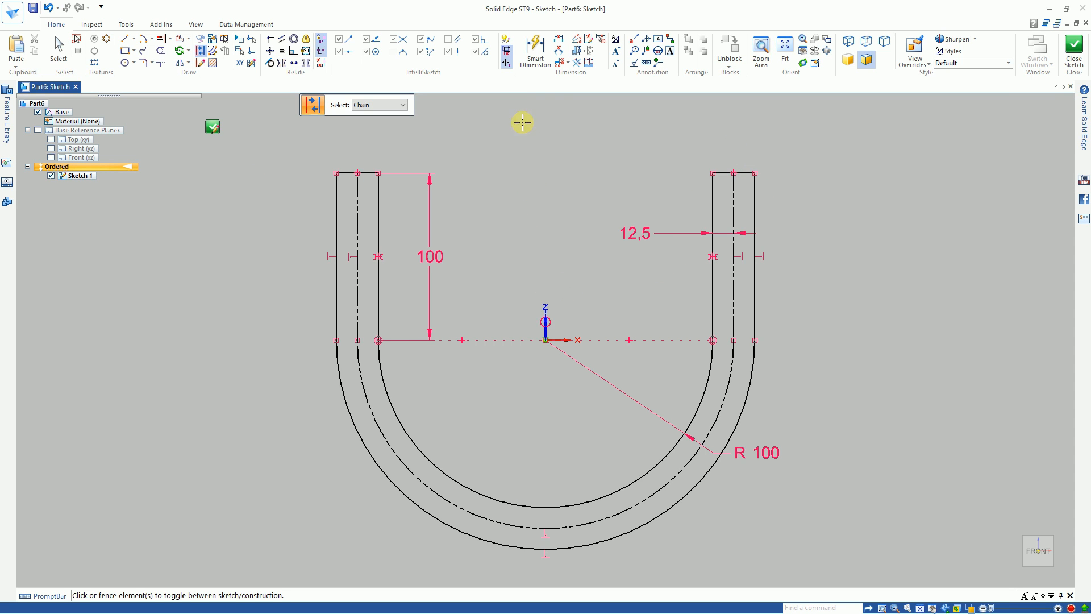
Step: Toggle the sketch's relationship colors and relationship handles off and back on
left_click(507, 54)
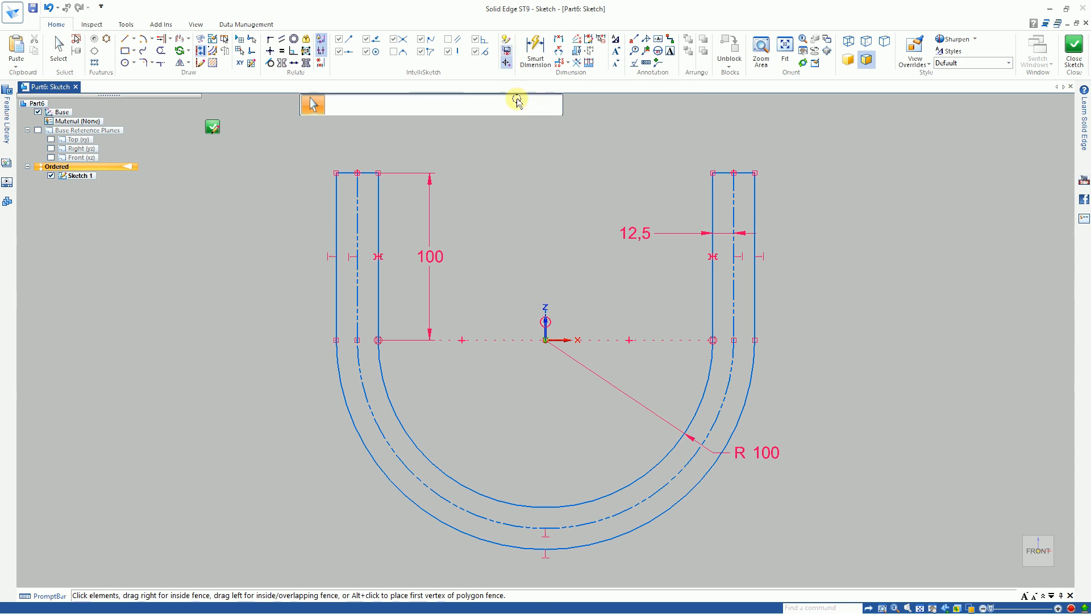
left_click(510, 53)
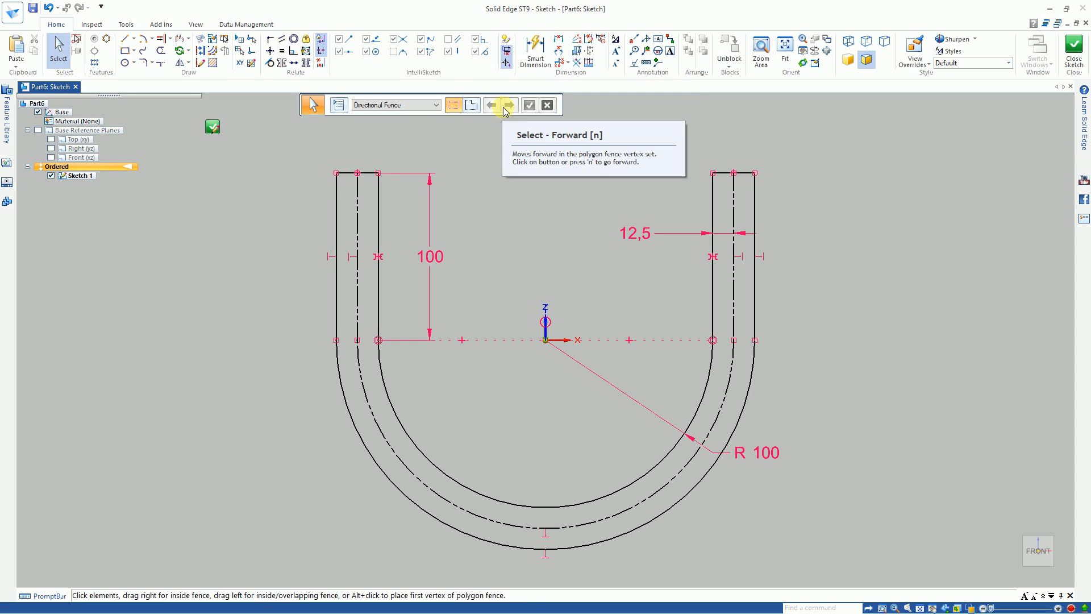
left_click(322, 52)
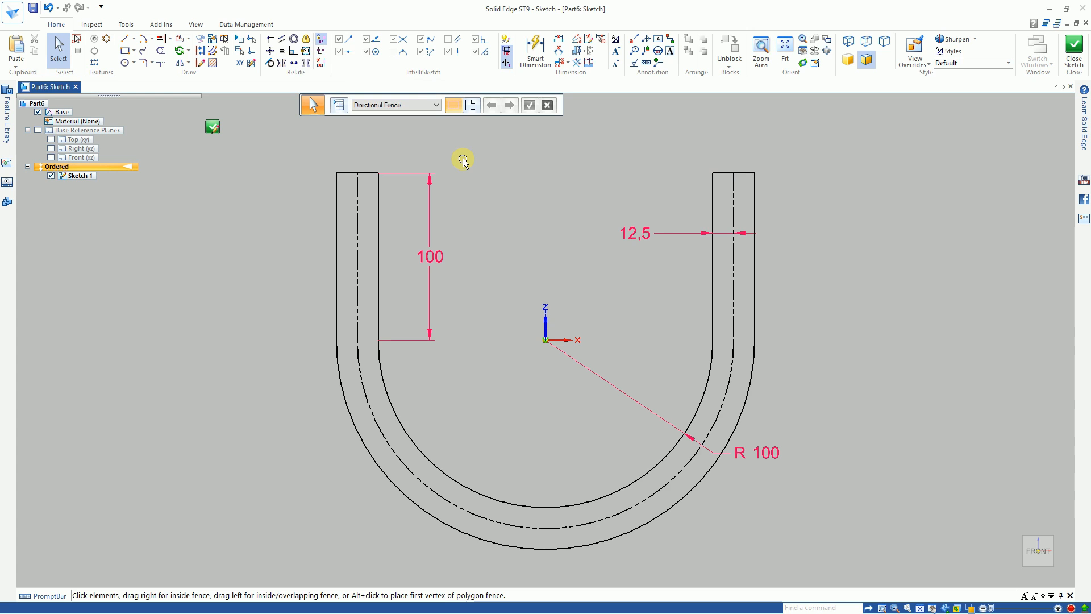
left_click(321, 51)
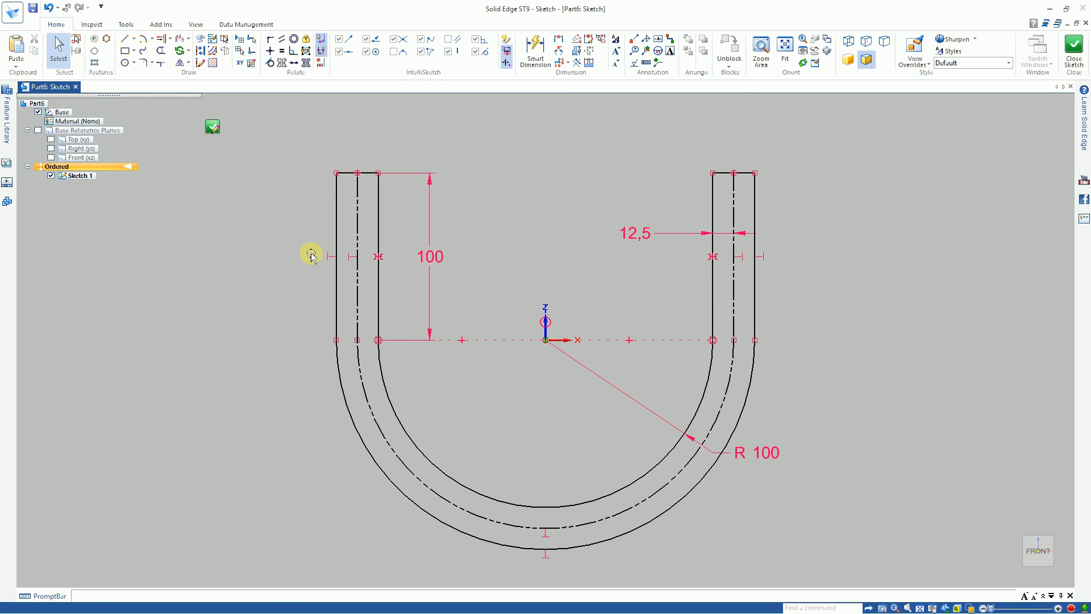